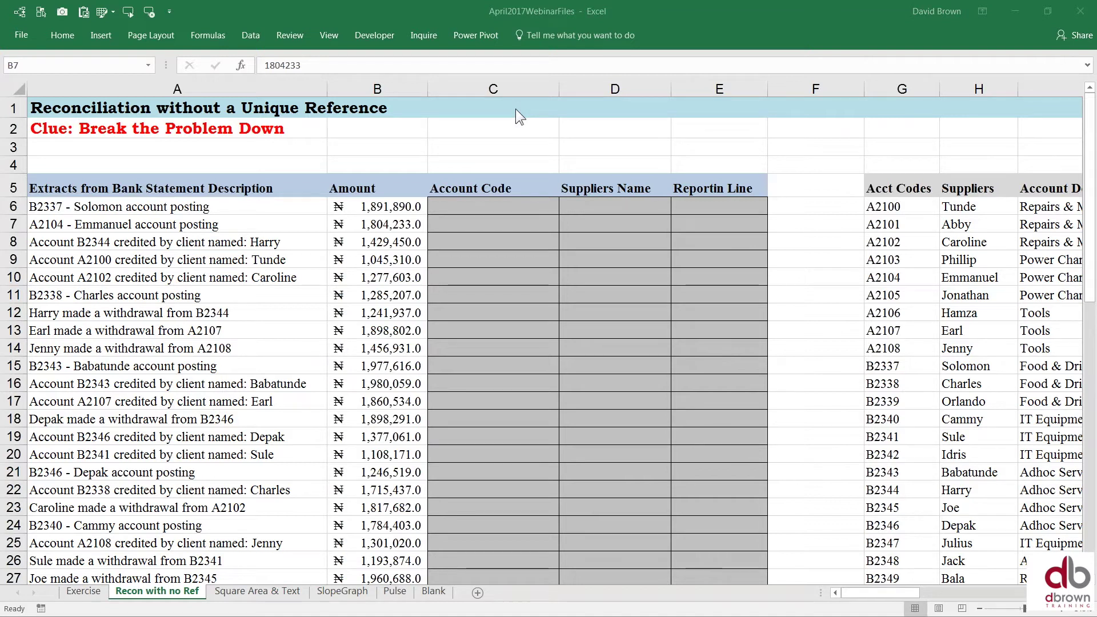
# Review the statement descriptions and amounts, the Account Code column and the Report Required summary
pyautogui.press('Right')
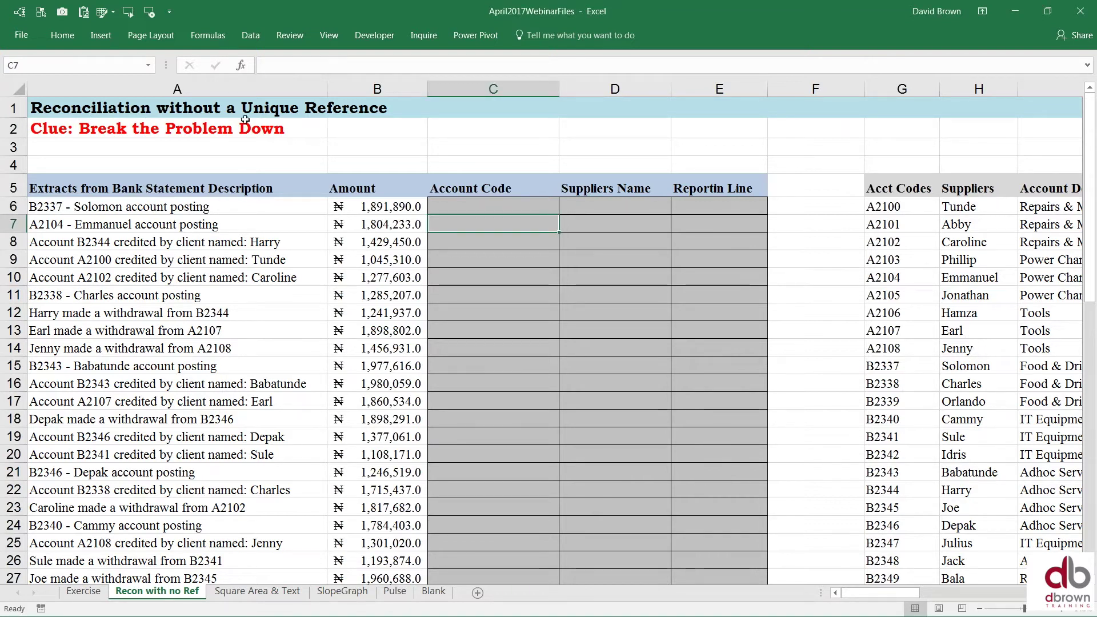
pyautogui.click(127, 201)
pyautogui.hotkey('shift', 'Down')
pyautogui.hotkey('shift', 'Down')
pyautogui.hotkey('shift', 'Down')
pyautogui.hotkey('shift', 'Down')
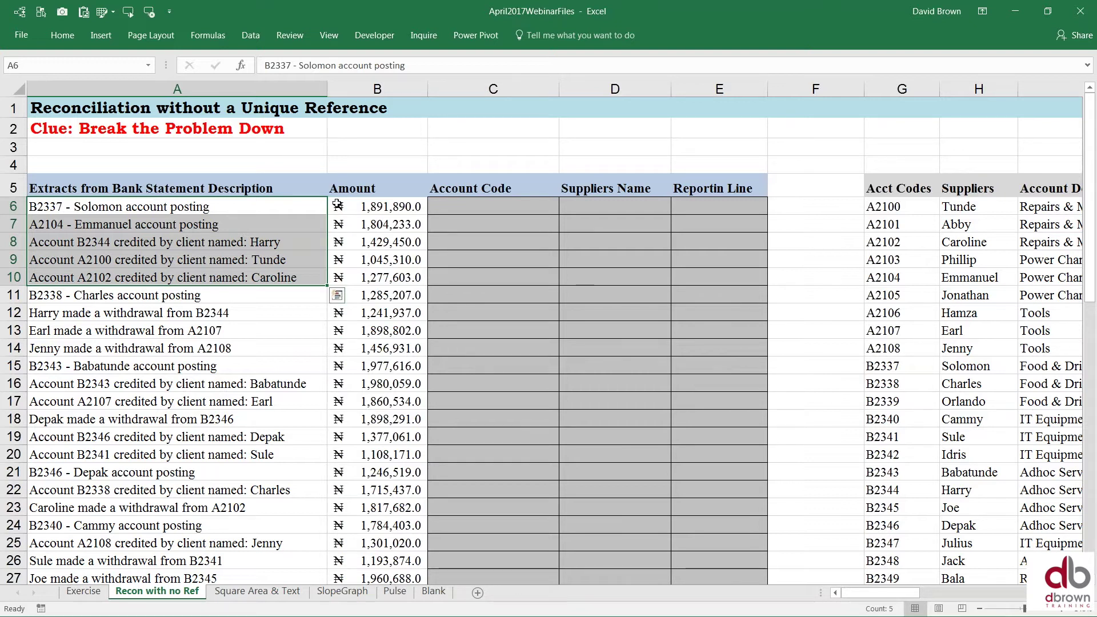
pyautogui.moveTo(367, 206); pyautogui.dragTo(369, 242)
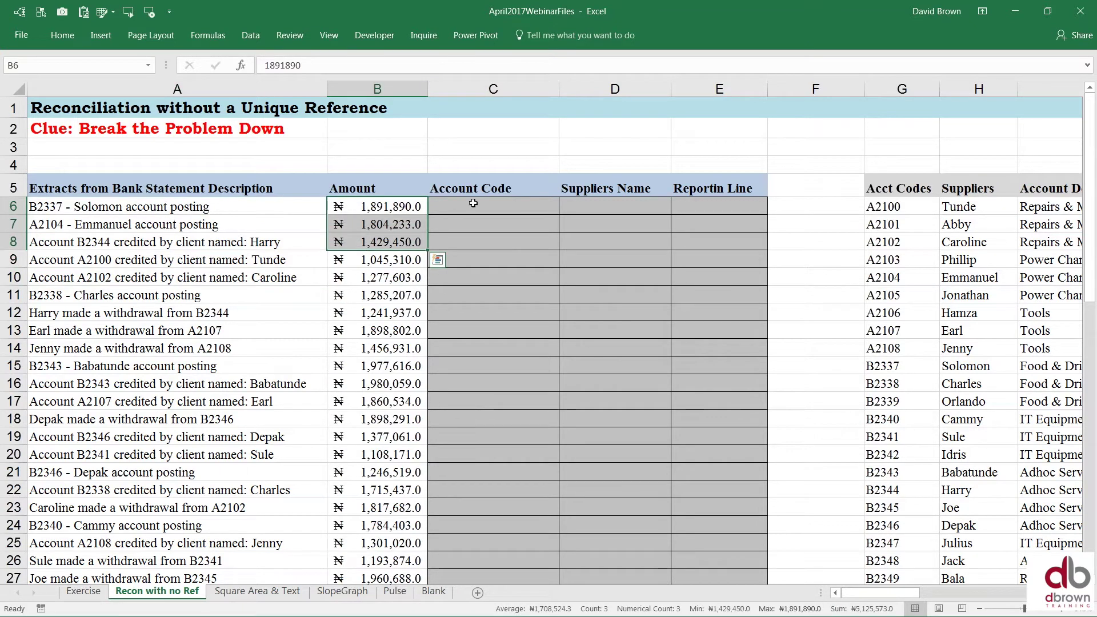
pyautogui.click(488, 193)
pyautogui.click(488, 207)
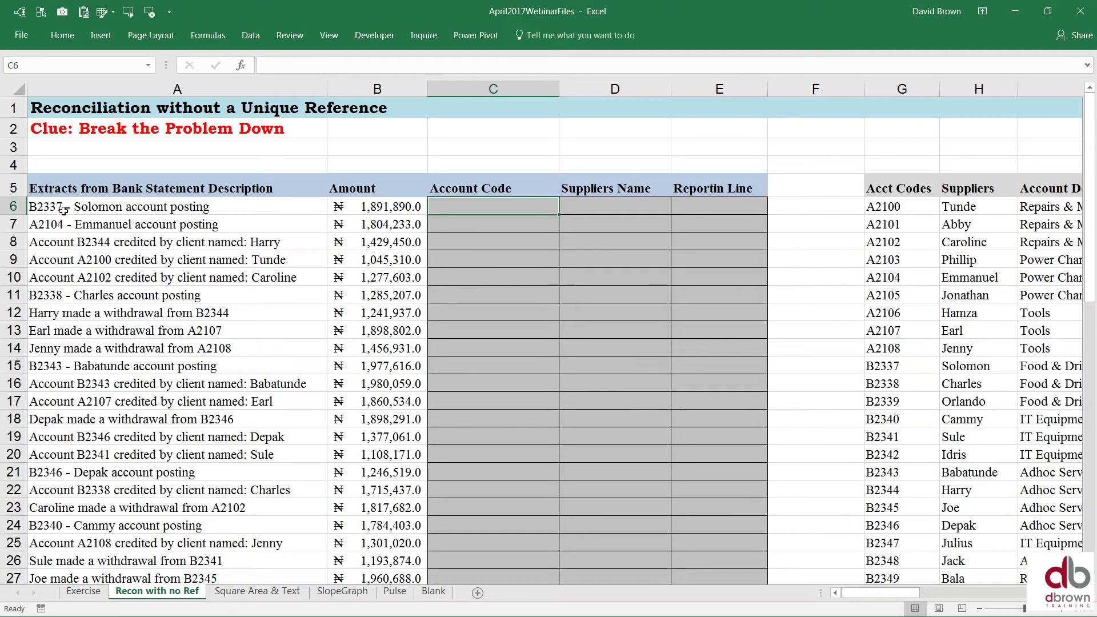
pyautogui.press('Right')
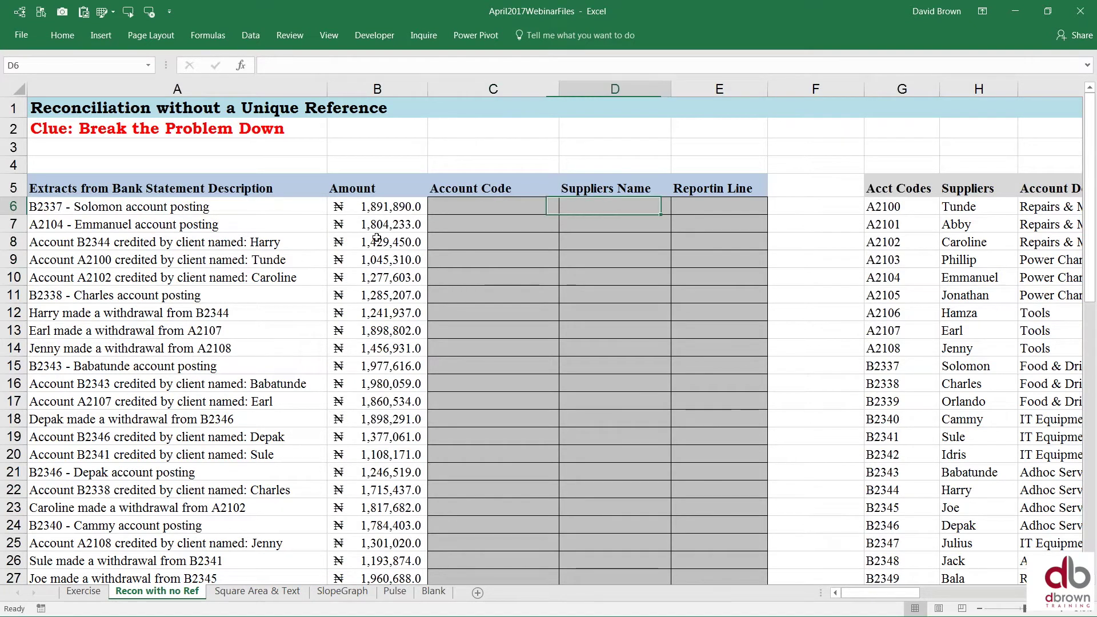
pyautogui.press('Right')
pyautogui.press('Right')
pyautogui.press('Right')
pyautogui.press('Right')
pyautogui.press('Right')
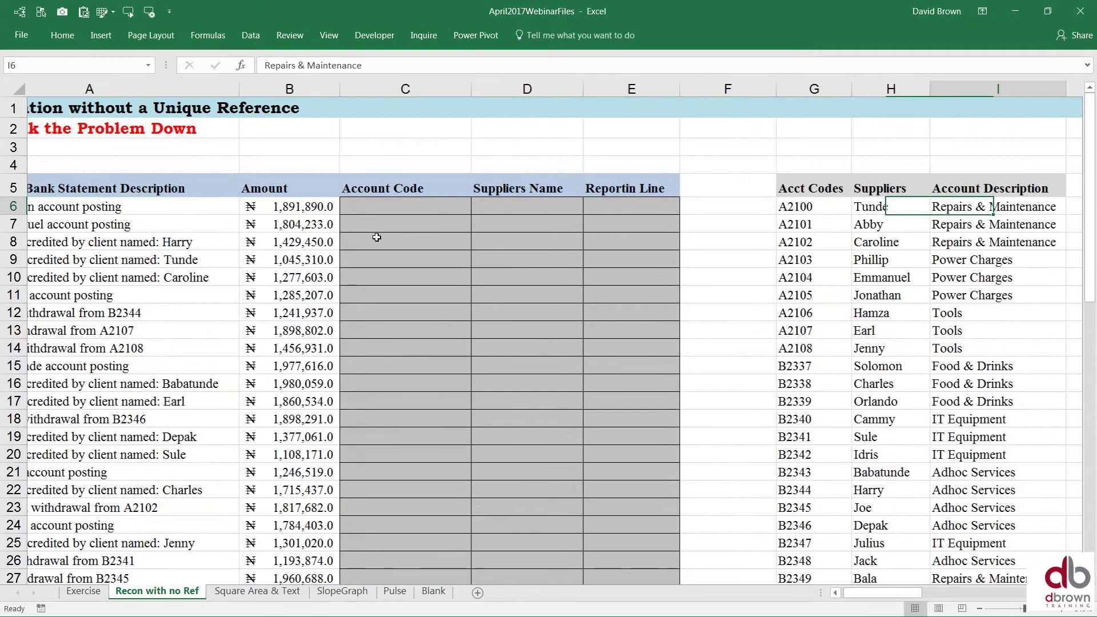
pyautogui.press('Right')
pyautogui.press('Right')
pyautogui.press('Right')
pyautogui.press('Right')
pyautogui.press('Right')
pyautogui.press('Right')
pyautogui.press('Right')
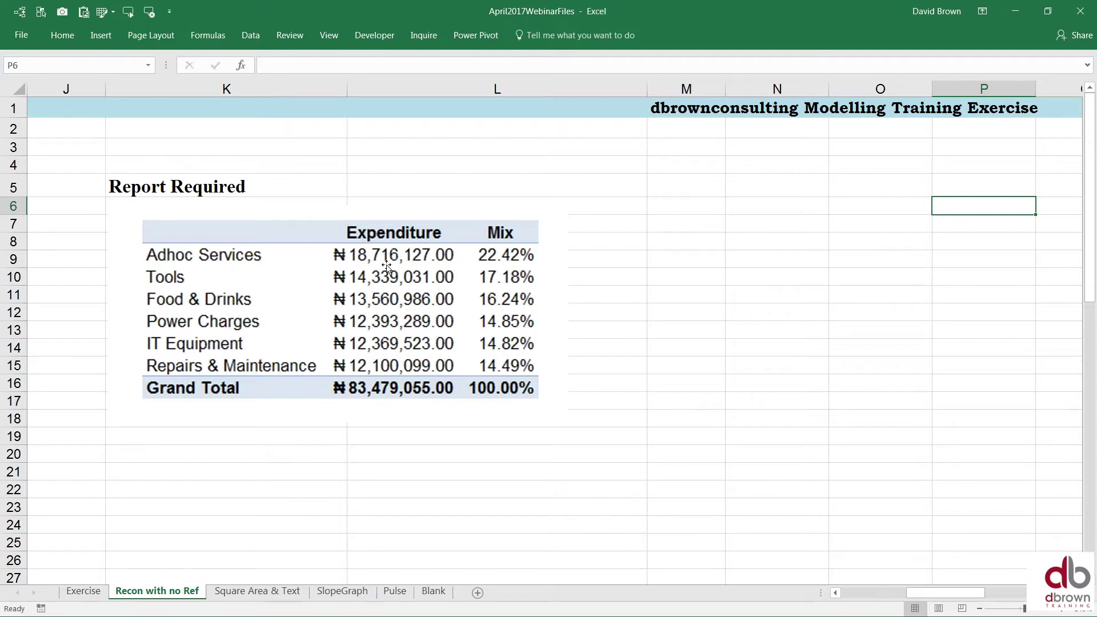
# Inspect the worked array formula along row 8, then return to the answer columns
pyautogui.click(321, 133)
pyautogui.press('Left')
pyautogui.press('Left')
pyautogui.press('Left')
pyautogui.press('Left')
pyautogui.press('Left')
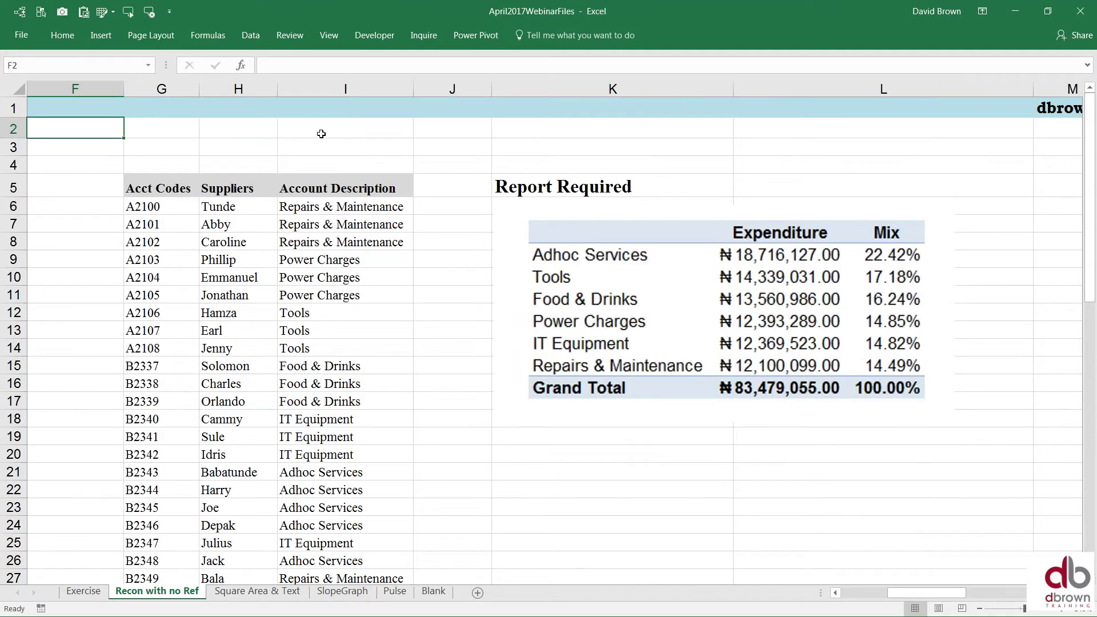
pyautogui.press('Left')
pyautogui.press('Left')
pyautogui.press('Left')
pyautogui.press('Left')
pyautogui.press('Left')
pyautogui.press('Down')
pyautogui.press('Down')
pyautogui.press('Down')
pyautogui.press('Down')
pyautogui.press('Down')
pyautogui.press('Down')
pyautogui.press('Down')
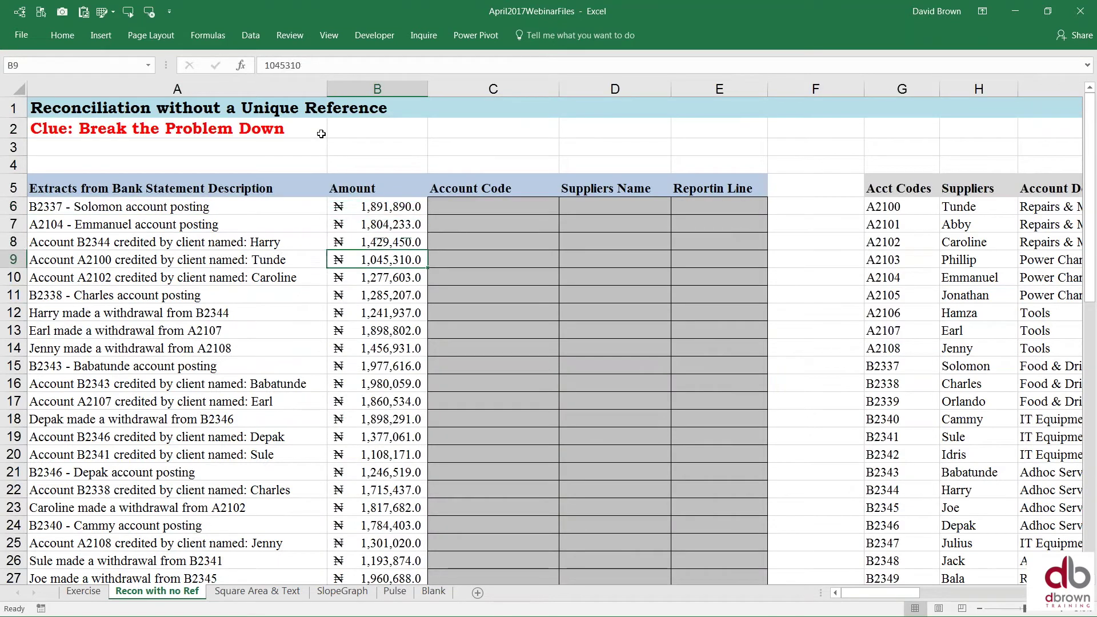
pyautogui.press('Up')
pyautogui.press('Right')
pyautogui.press('Right')
pyautogui.press('Right')
pyautogui.press('Right')
pyautogui.press('Right')
pyautogui.press('Right')
pyautogui.press('Right')
pyautogui.press('Right')
pyautogui.press('Right')
pyautogui.press('Right')
pyautogui.press('Right')
pyautogui.press('Right')
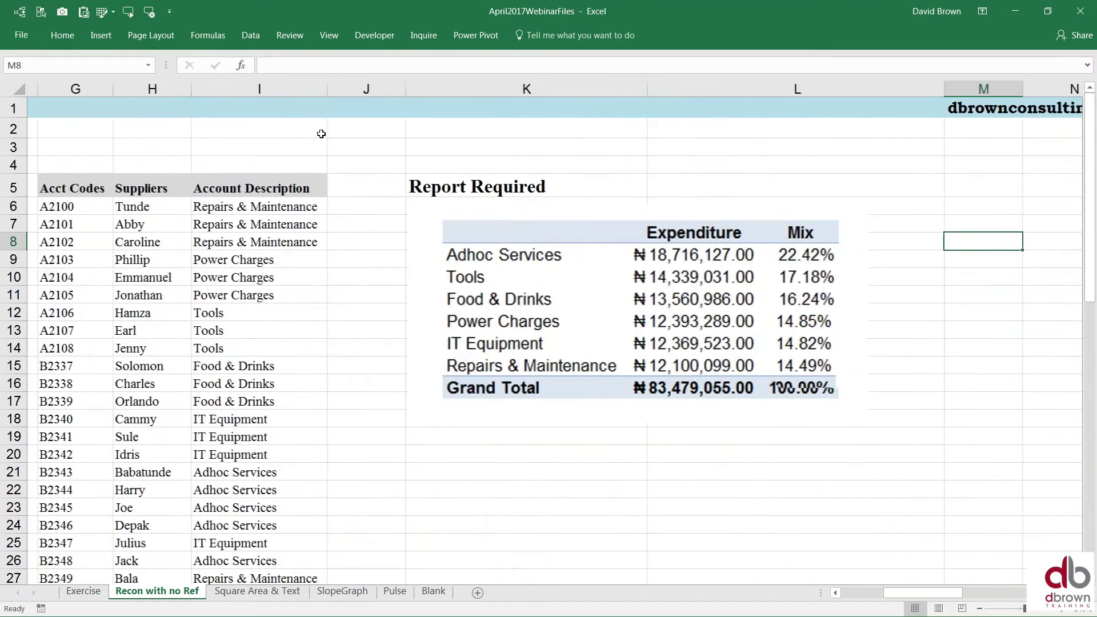
pyautogui.press('Right')
pyautogui.press('Right')
pyautogui.press('Right')
pyautogui.press('Right')
pyautogui.press('Right')
pyautogui.press('Right')
pyautogui.press('Right')
pyautogui.press('Right')
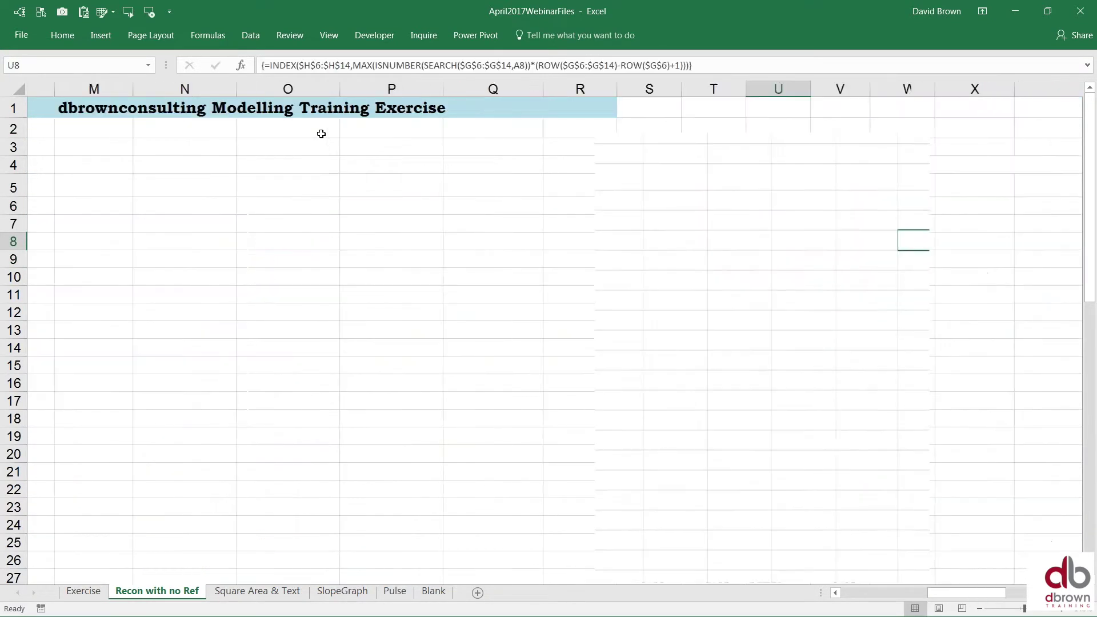
pyautogui.press('Left')
pyautogui.press('Left')
pyautogui.press('Left')
pyautogui.press('Left')
pyautogui.press('Left')
pyautogui.press('Left')
pyautogui.press('Left')
pyautogui.press('Left')
pyautogui.press('Left')
pyautogui.press('Left')
pyautogui.press('Left')
pyautogui.press('Left')
pyautogui.press('Left')
pyautogui.press('Left')
pyautogui.press('Left')
pyautogui.press('Left')
pyautogui.press('Left')
pyautogui.press('Left')
pyautogui.press('Left')
pyautogui.press('Left')
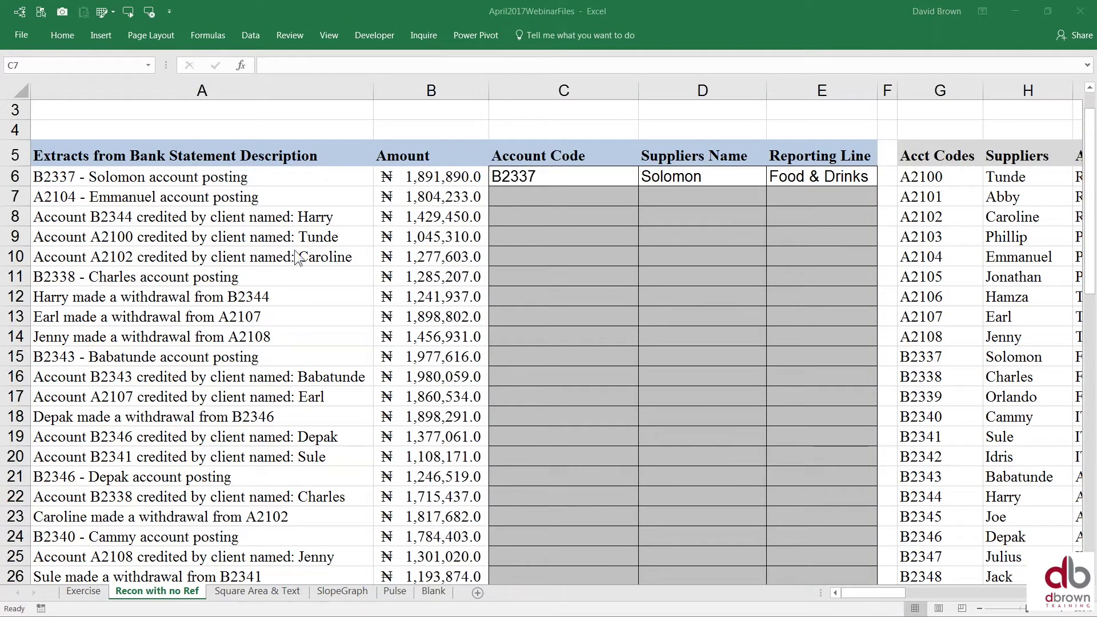
pyautogui.press('Left')
pyautogui.press('Left')
pyautogui.press('Up')
pyautogui.press('Up')
pyautogui.press('Up')
pyautogui.press('Up')
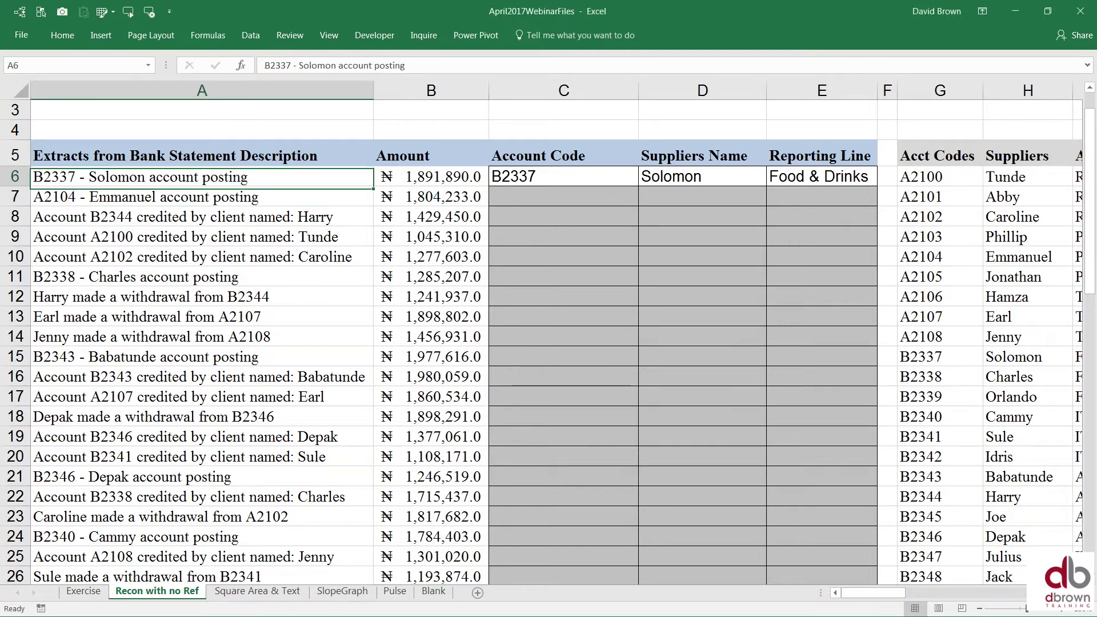
pyautogui.press('Up')
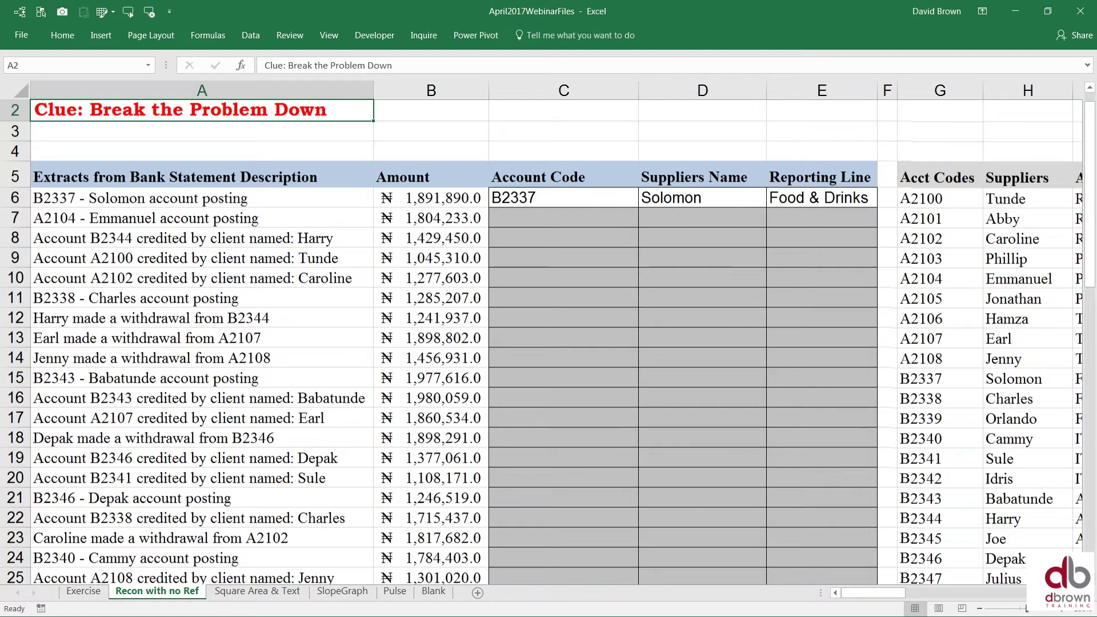
pyautogui.press('Up')
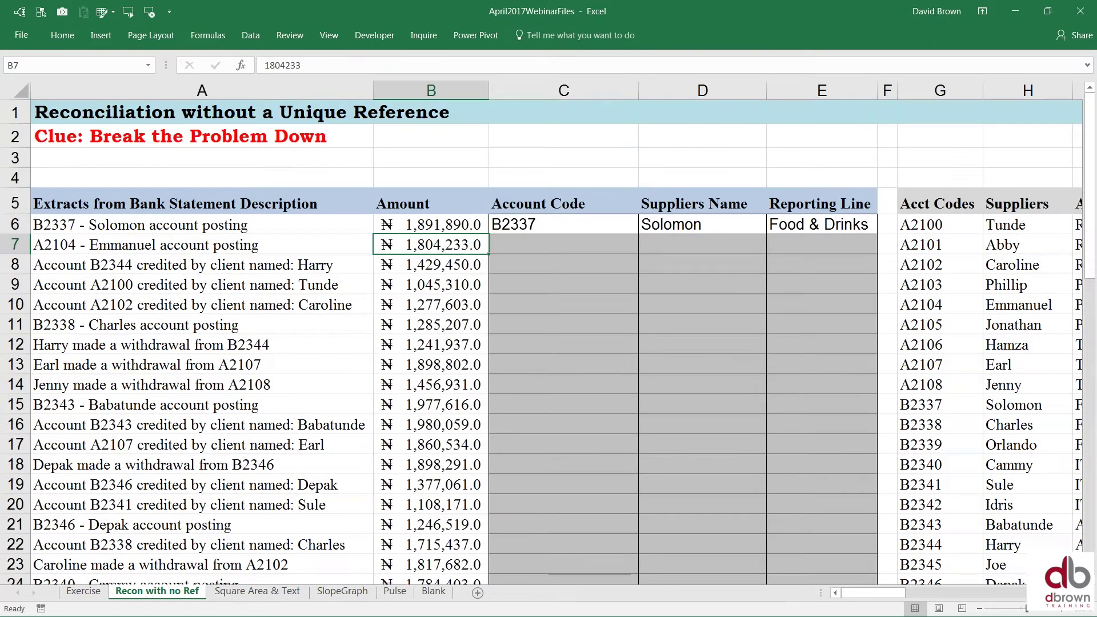
pyautogui.click(563, 244)
pyautogui.press('Left')
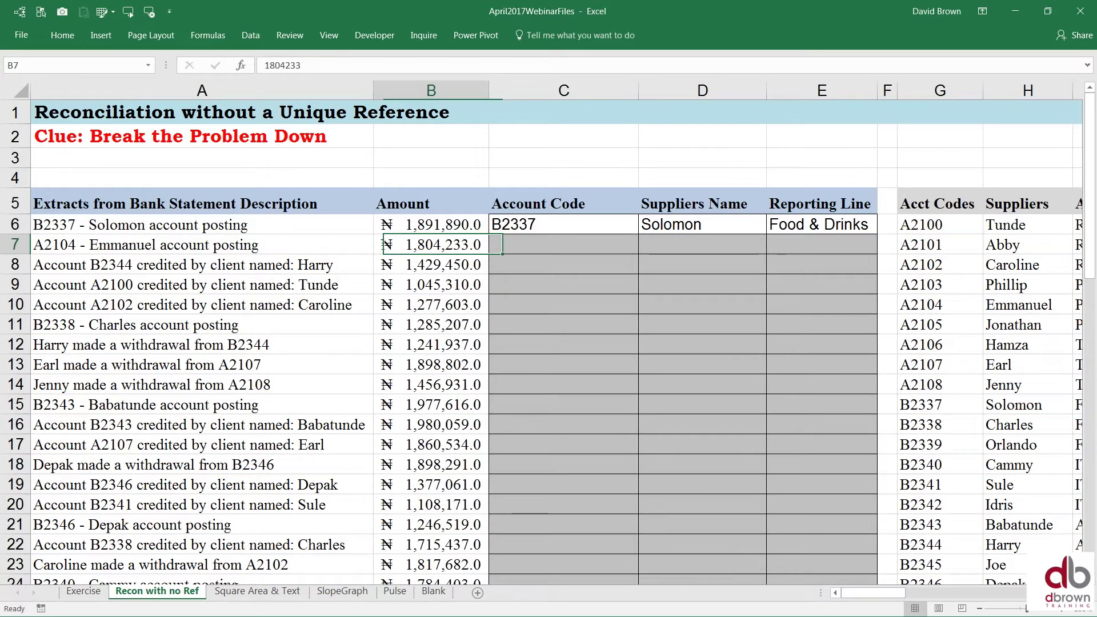
pyautogui.press('Left')
pyautogui.press('Down')
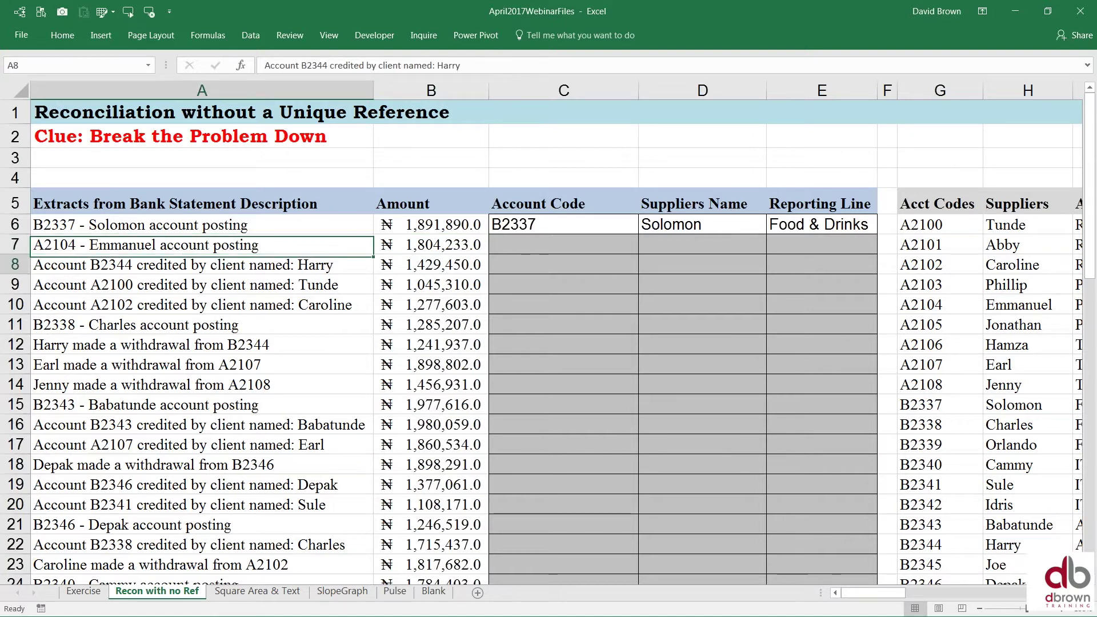
pyautogui.press('Up')
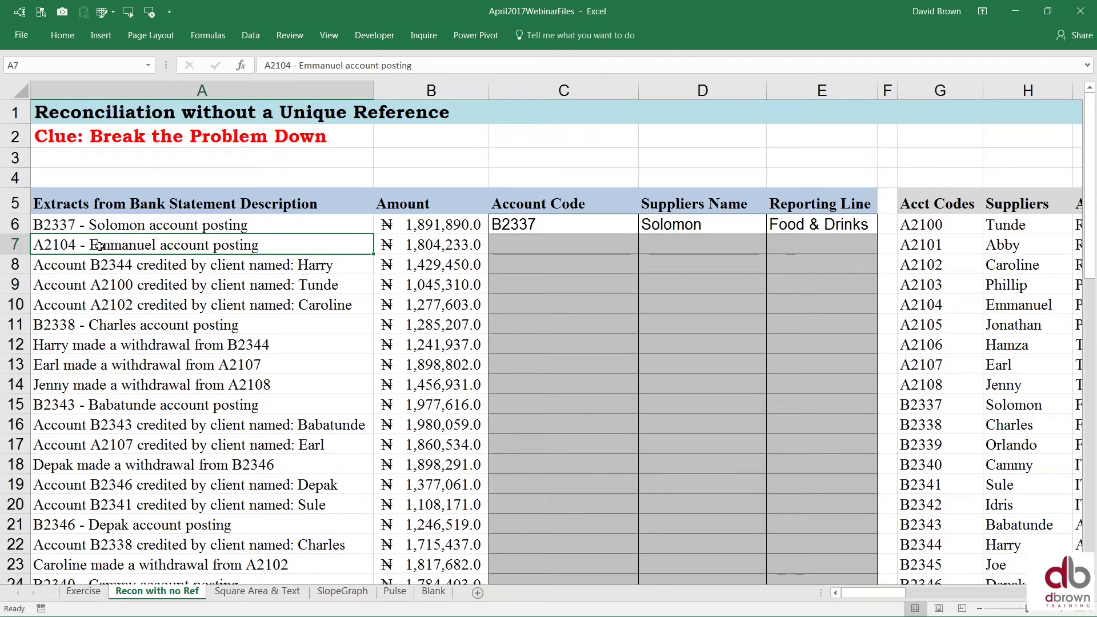
pyautogui.click(230, 271)
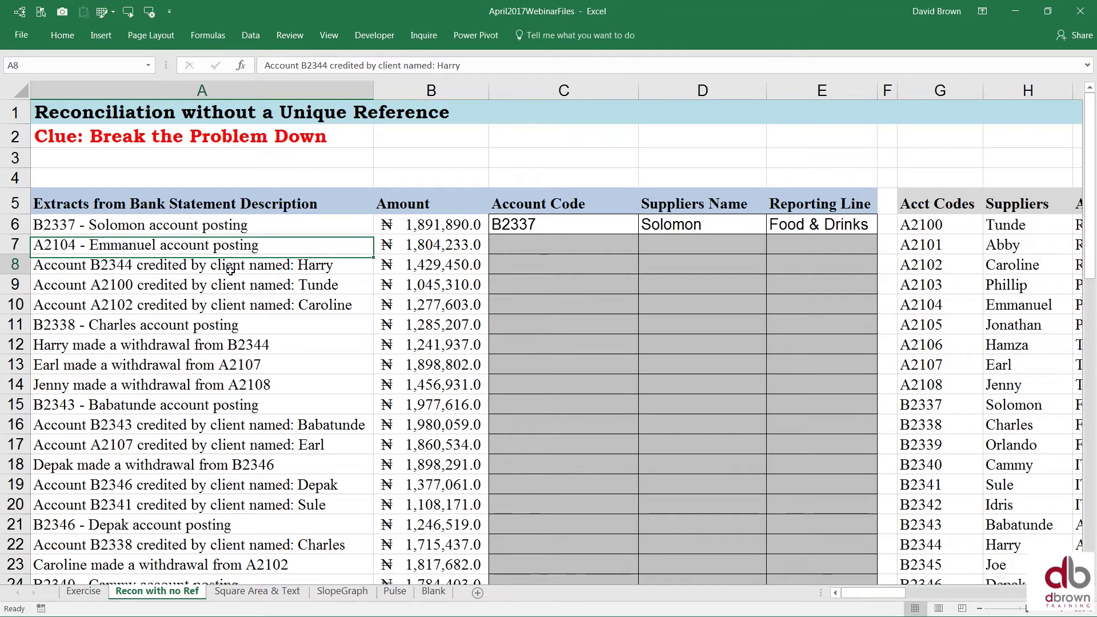
pyautogui.press('Up')
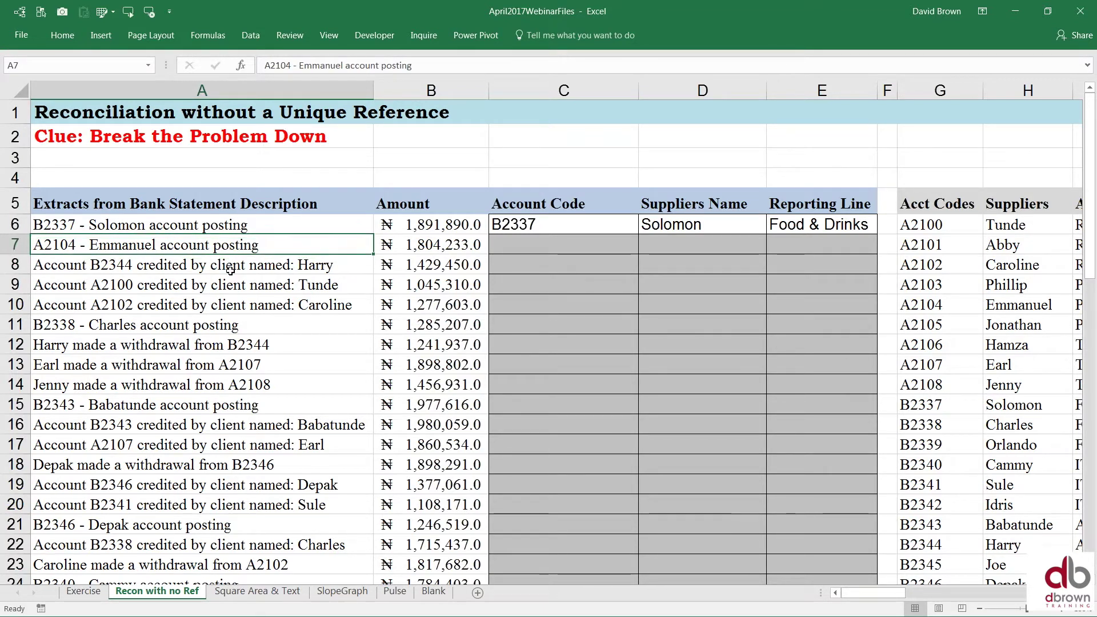
pyautogui.press('Down')
pyautogui.press('Down')
pyautogui.press('Up')
pyautogui.press('Up')
pyautogui.press('Right')
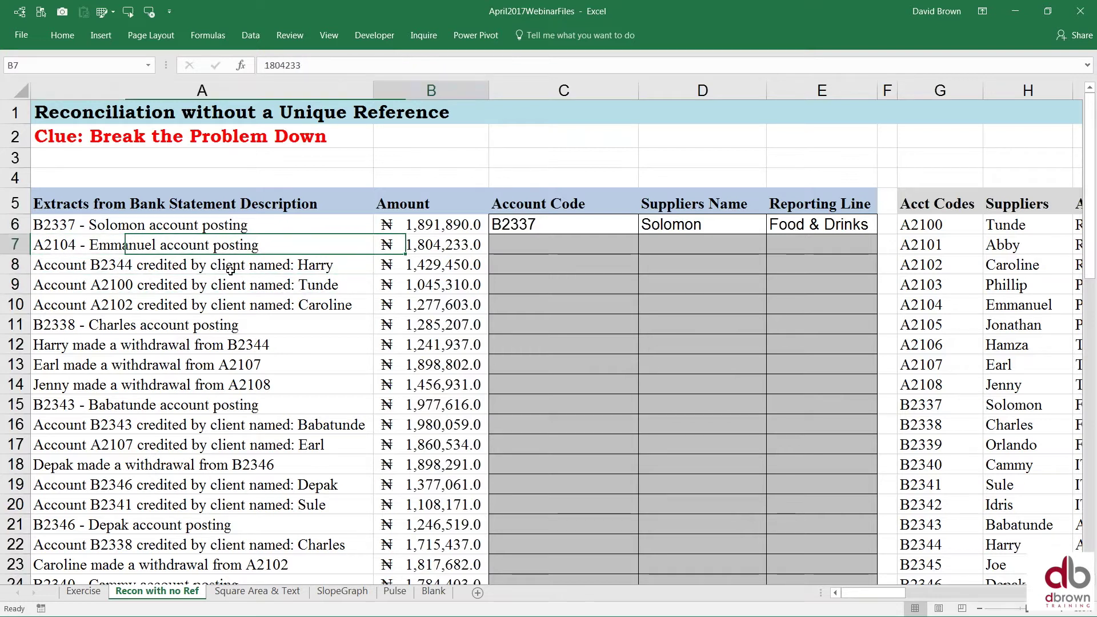
pyautogui.hotkey('ctrl', 'Right')
pyautogui.hotkey('ctrl', 'Right')
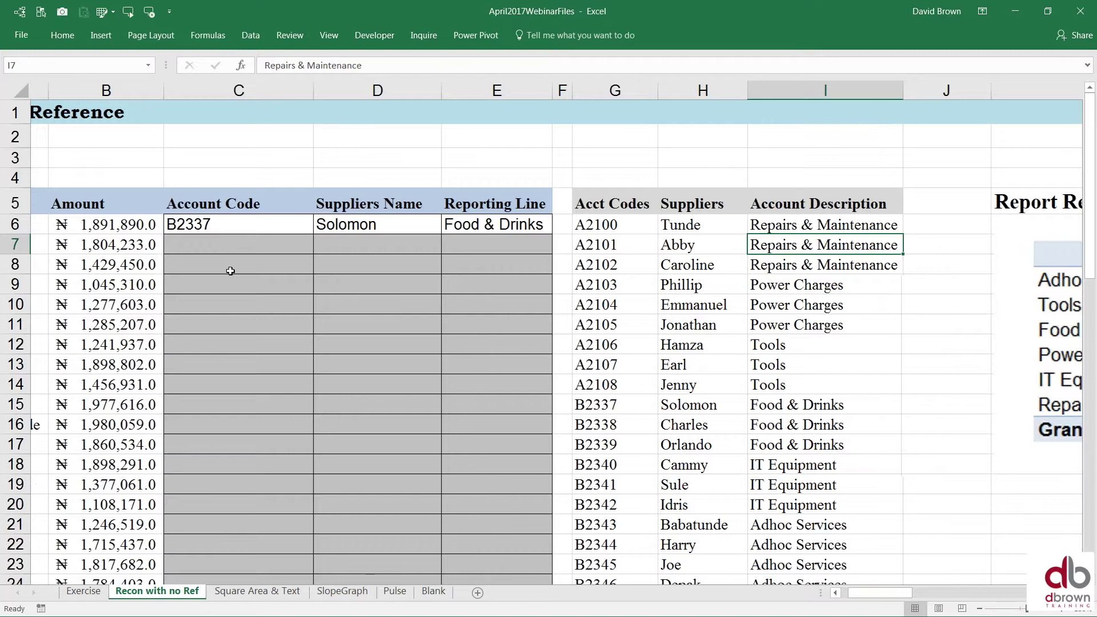
# Select the Acct Codes list G6:G30 and name it Accounts in the Name Box
pyautogui.press('Left')
pyautogui.press('Left')
pyautogui.press('Up')
pyautogui.hotkey('shift', 'Down')
pyautogui.hotkey('shift', 'Down')
pyautogui.hotkey('shift', 'Down')
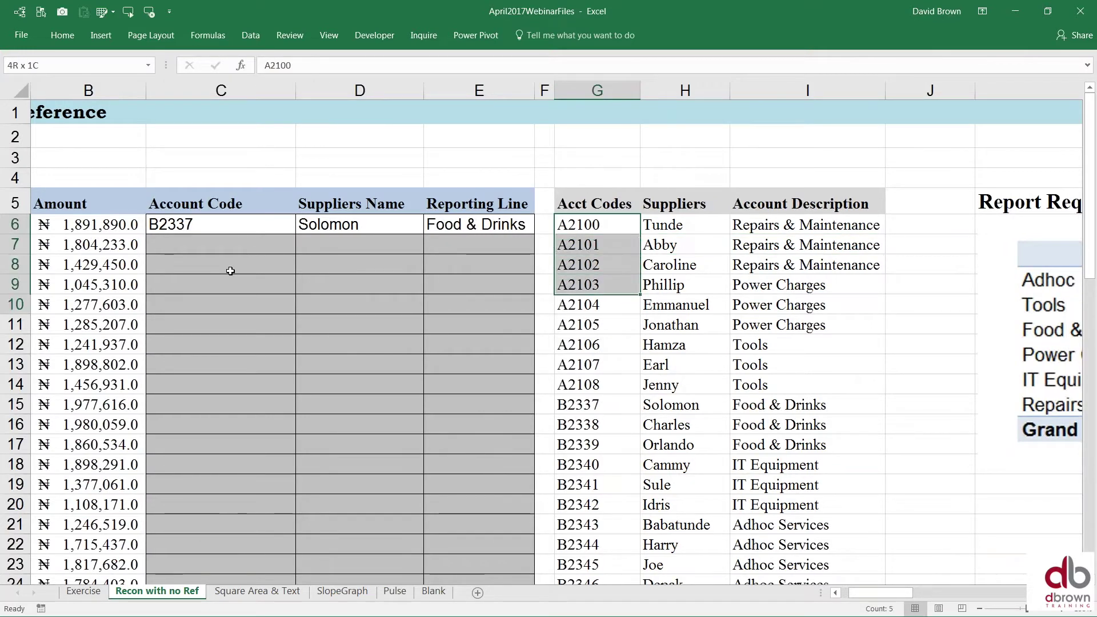
pyautogui.hotkey('shift', 'Down')
pyautogui.hotkey('shift', 'Down')
pyautogui.hotkey('shift', 'Down')
pyautogui.hotkey('shift', 'Down')
pyautogui.hotkey('shift', 'Down')
pyautogui.hotkey('shift', 'Down')
pyautogui.hotkey('shift', 'Down')
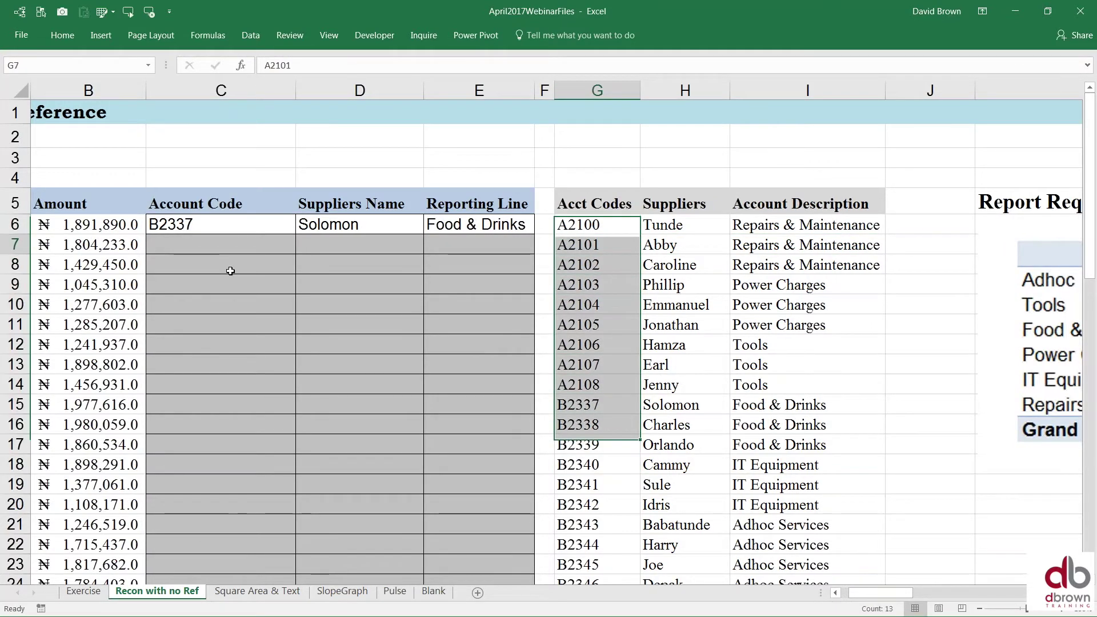
pyautogui.hotkey('shift', 'Down')
pyautogui.hotkey('shift', 'Down')
pyautogui.hotkey('shift', 'Down')
pyautogui.hotkey('shift', 'Down')
pyautogui.hotkey('shift', 'Down')
pyautogui.hotkey('shift', 'Down')
pyautogui.hotkey('shift', 'Down')
pyautogui.hotkey('shift', 'Down')
pyautogui.hotkey('shift', 'Down')
pyautogui.hotkey('shift', 'Down')
pyautogui.hotkey('shift', 'Down')
pyautogui.hotkey('shift', 'Down')
pyautogui.hotkey('shift', 'Down')
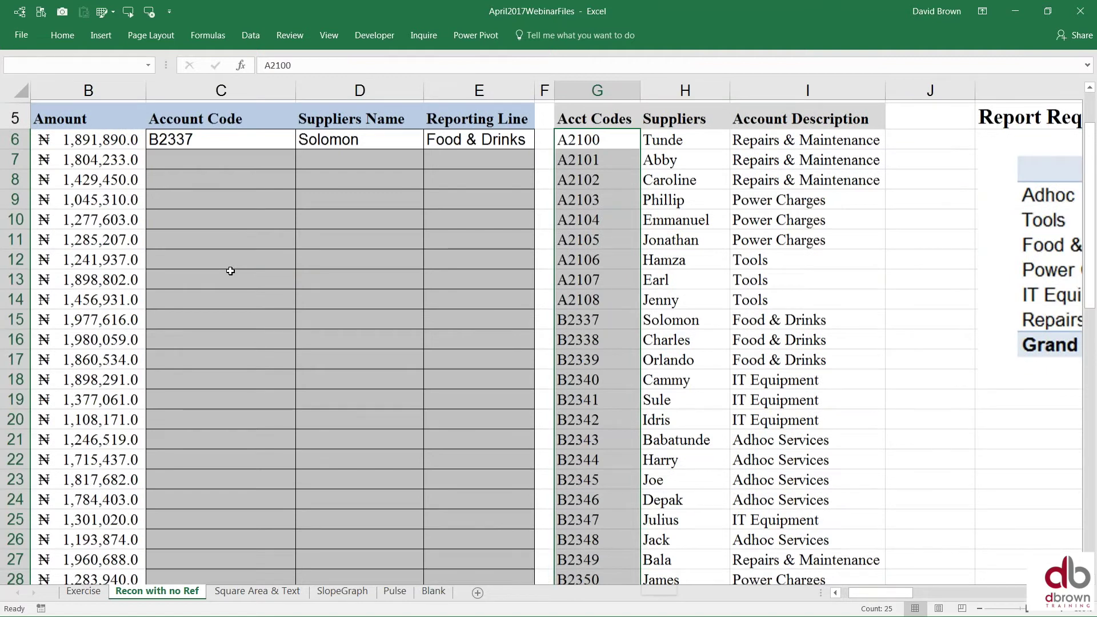
pyautogui.press('Up')
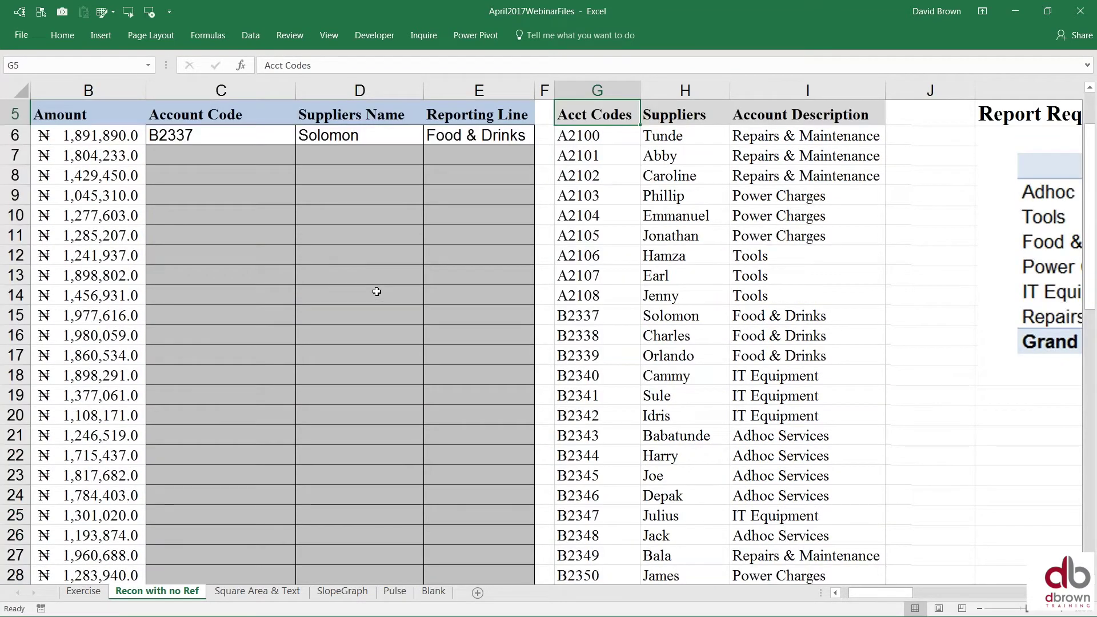
pyautogui.press('Down')
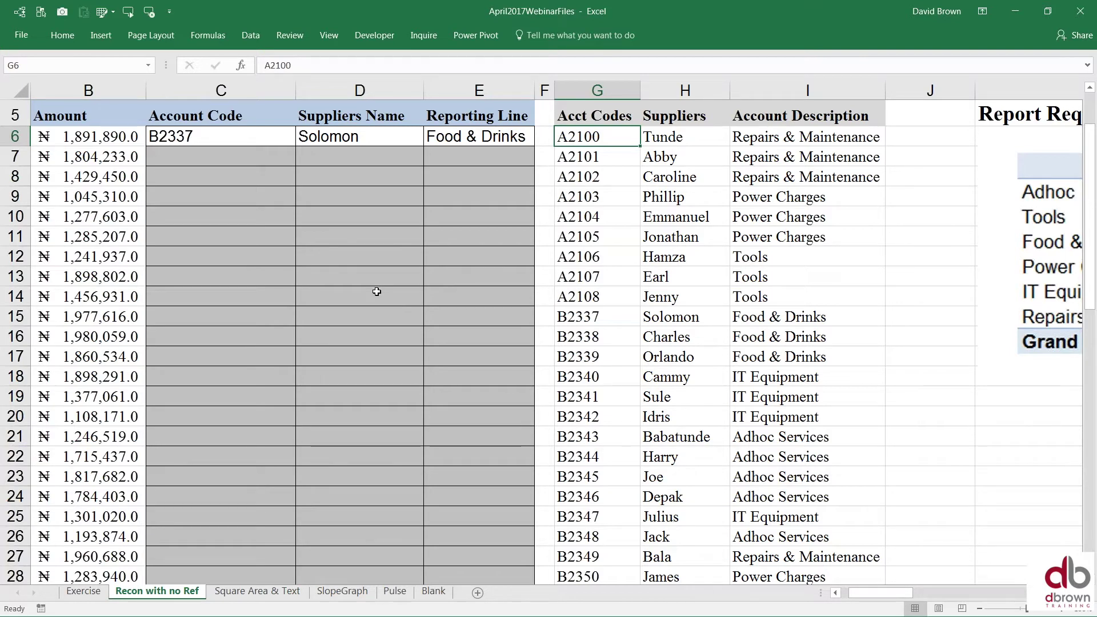
pyautogui.hotkey('shift', 'Down')
pyautogui.hotkey('shift', 'Down')
pyautogui.hotkey('shift', 'Down')
pyautogui.hotkey('shift', 'Down')
pyautogui.hotkey('shift', 'Down')
pyautogui.hotkey('shift', 'Down')
pyautogui.hotkey('shift', 'Down')
pyautogui.hotkey('shift', 'Down')
pyautogui.hotkey('shift', 'Down')
pyautogui.hotkey('shift', 'Down')
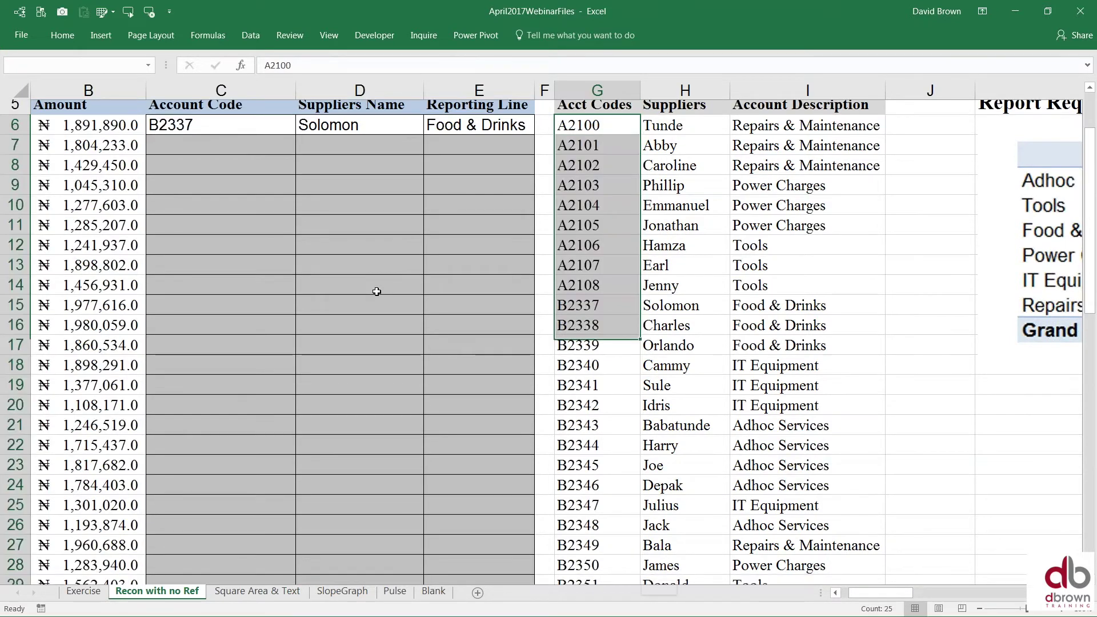
pyautogui.hotkey('shift', 'Down')
pyautogui.hotkey('shift', 'Down')
pyautogui.hotkey('shift', 'Down')
pyautogui.hotkey('shift', 'Down')
pyautogui.hotkey('shift', 'Down')
pyautogui.hotkey('shift', 'Down')
pyautogui.hotkey('shift', 'Down')
pyautogui.hotkey('shift', 'Down')
pyautogui.hotkey('shift', 'Down')
pyautogui.hotkey('shift', 'Down')
pyautogui.hotkey('shift', 'Down')
pyautogui.hotkey('shift', 'Down')
pyautogui.hotkey('shift', 'Down')
pyautogui.hotkey('shift', 'Down')
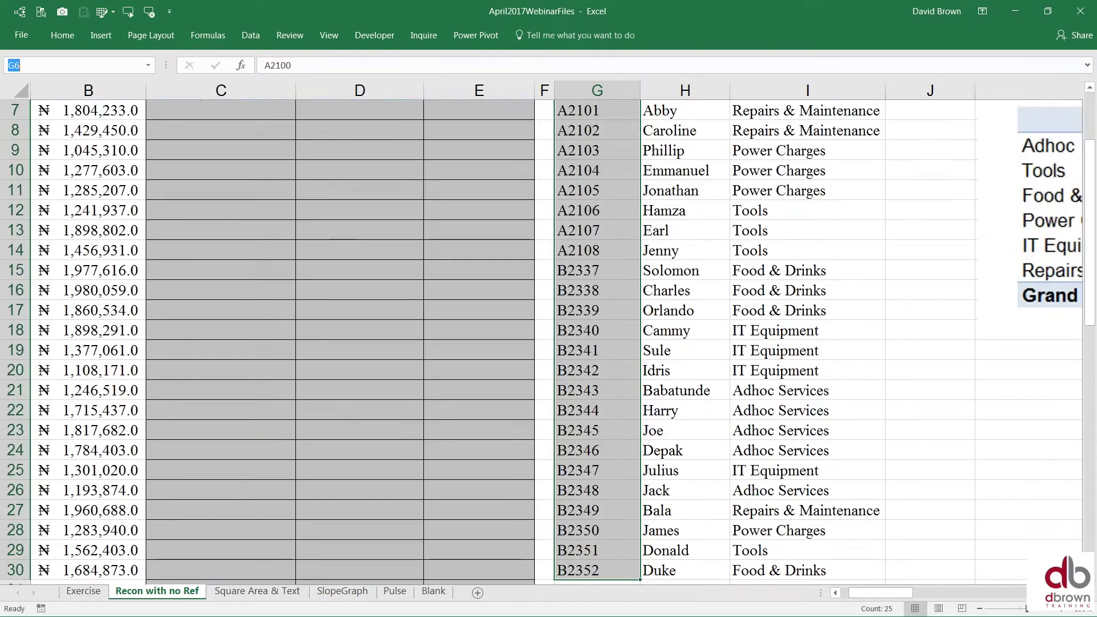
pyautogui.write('Accounts')
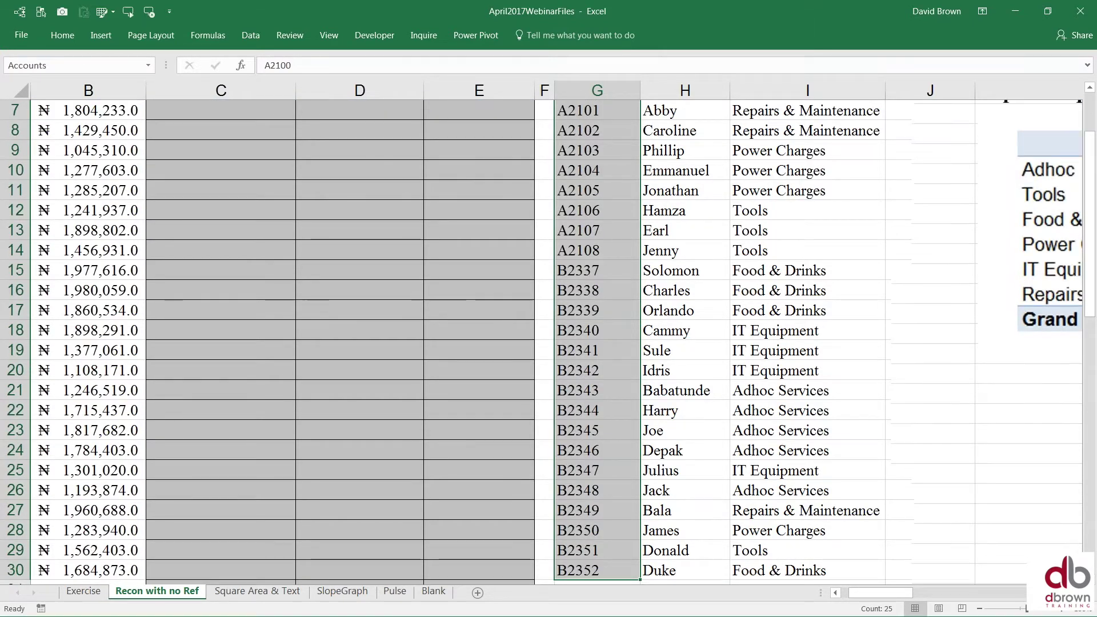
pyautogui.press('Return')
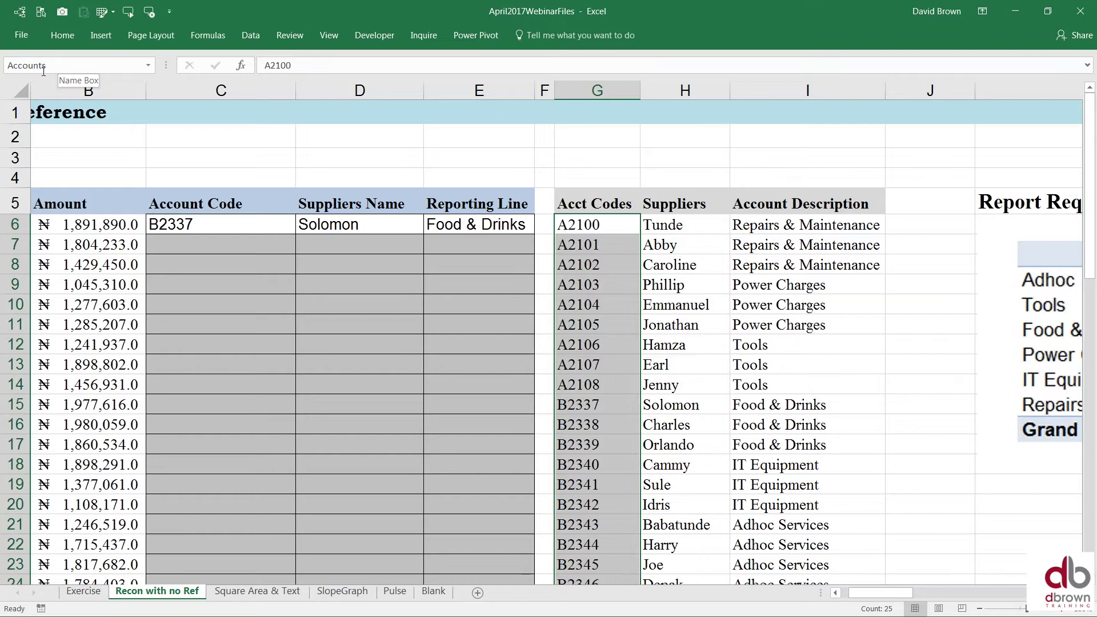
pyautogui.click(102, 243)
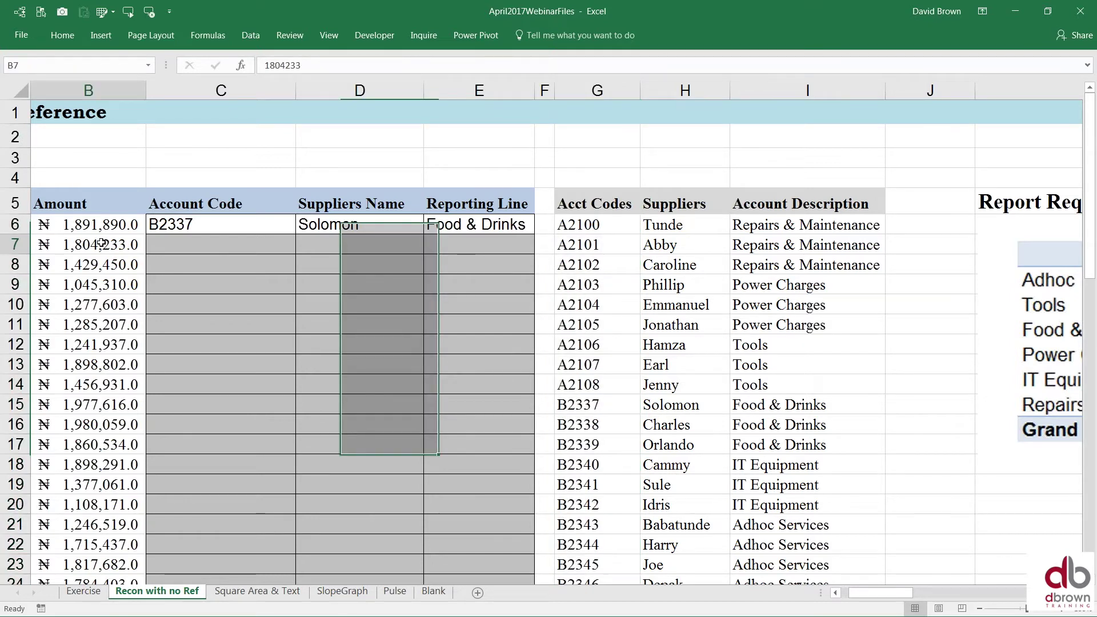
# In C7, begin a SEARCH formula with the Accounts codes as the text to find
pyautogui.press('Left')
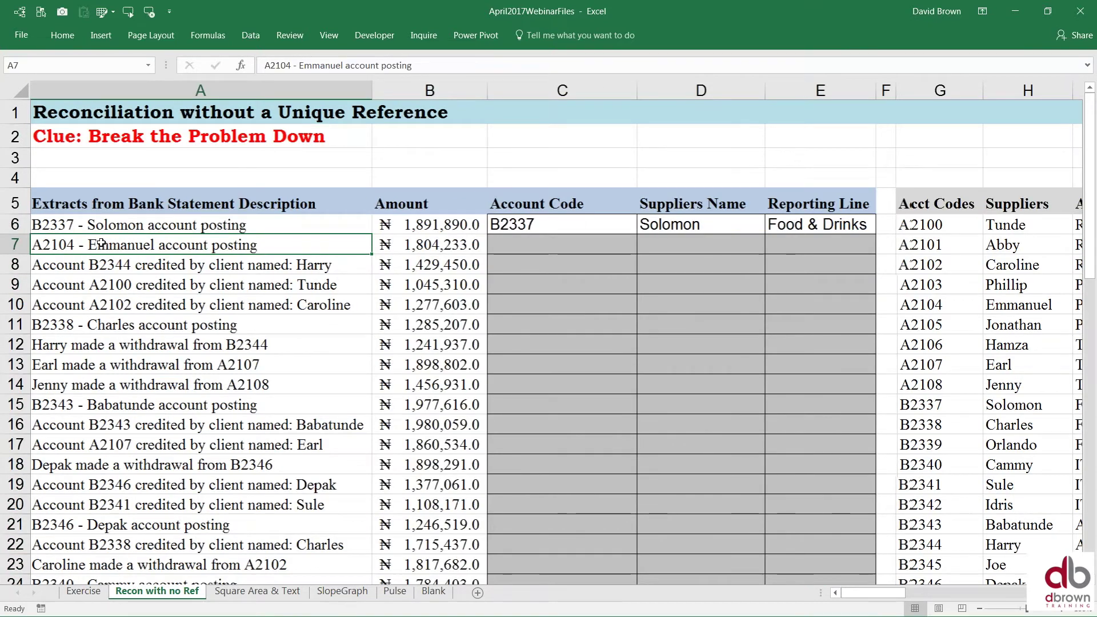
pyautogui.click(557, 244)
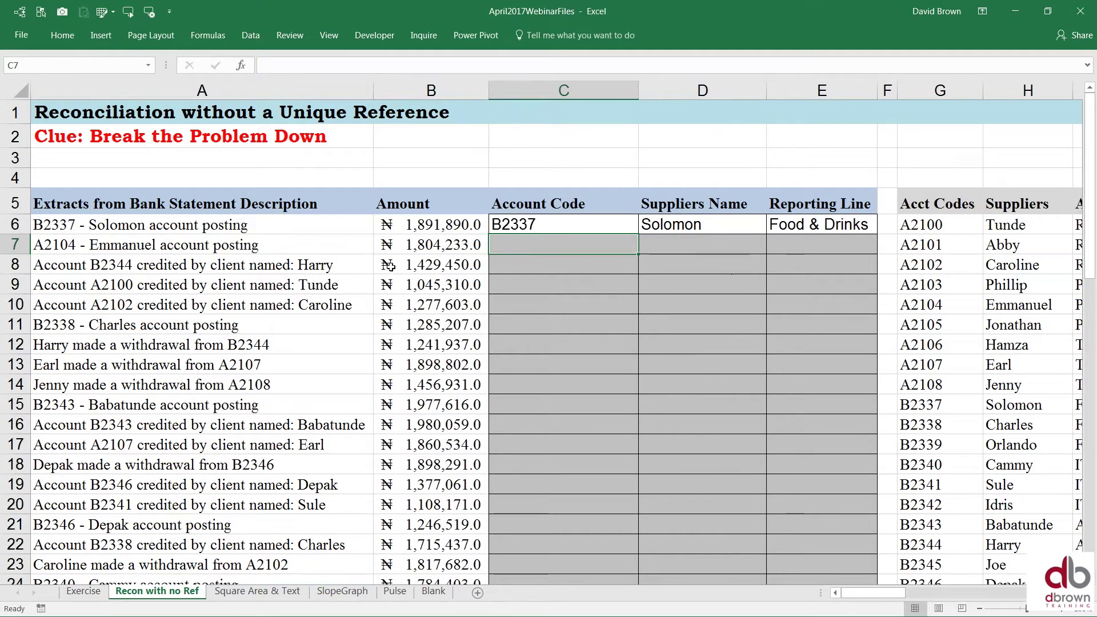
pyautogui.click(255, 249)
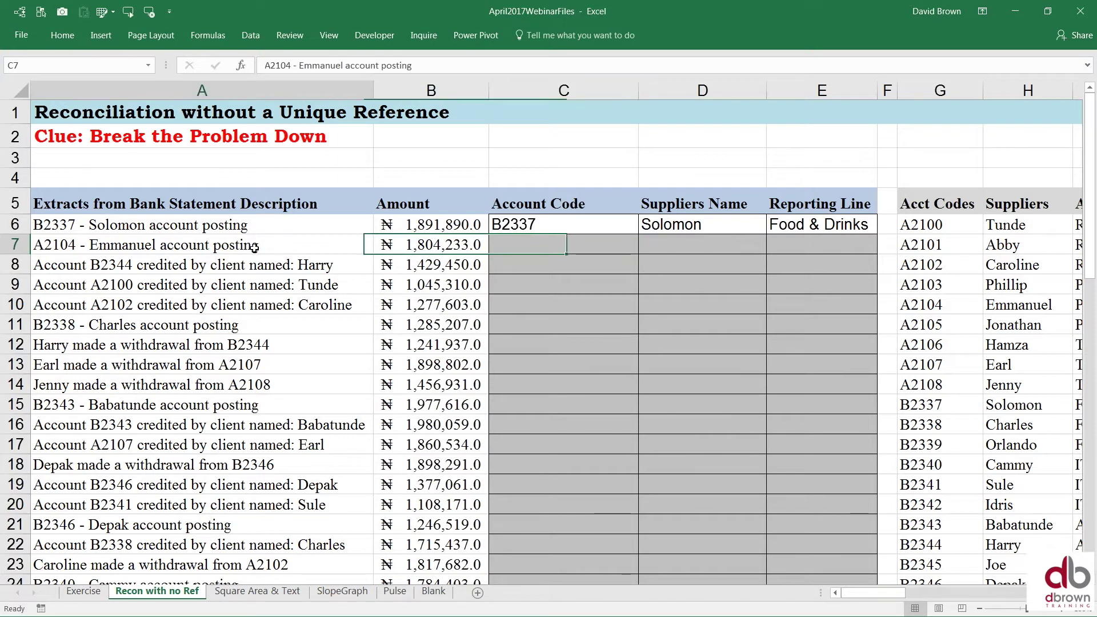
pyautogui.click(526, 248)
pyautogui.press('F2')
pyautogui.write('=se')
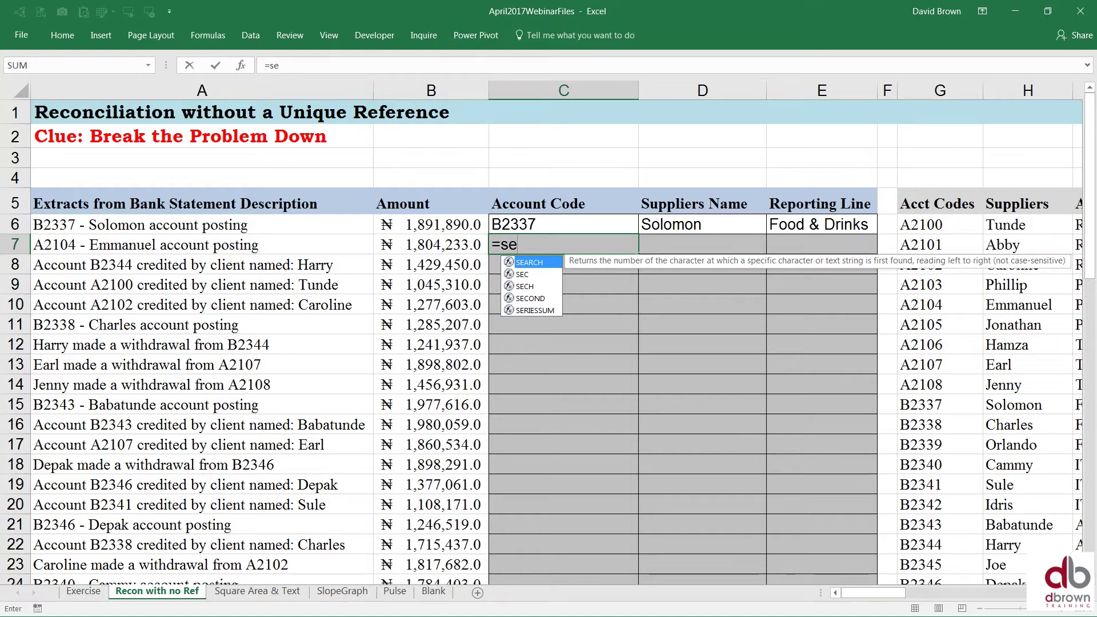
pyautogui.press('Tab')
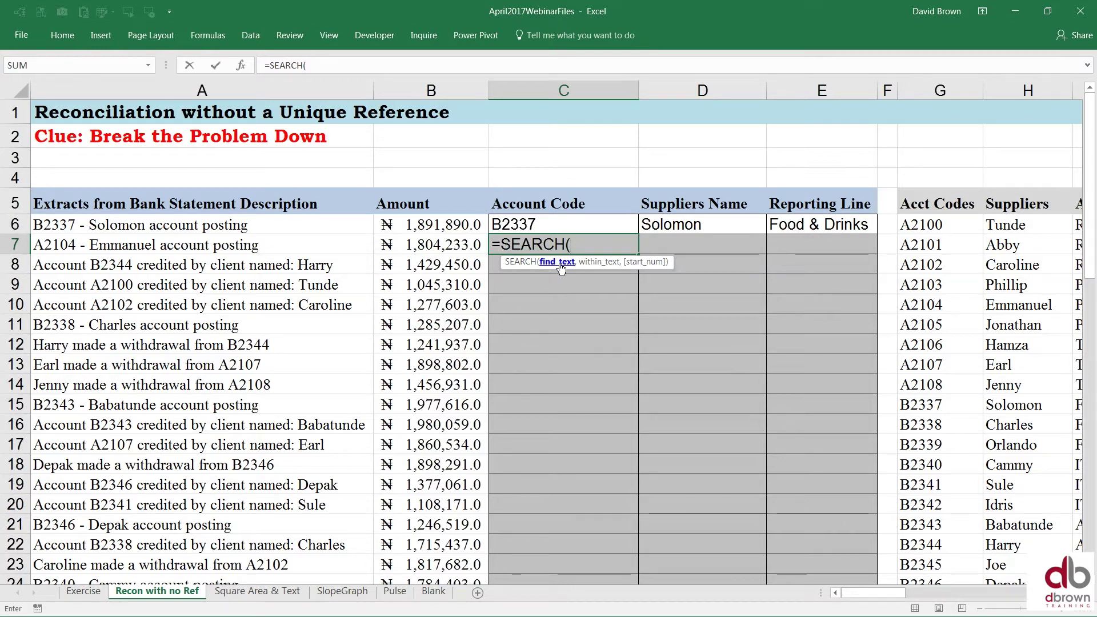
pyautogui.click(752, 245)
pyautogui.press('Right')
pyautogui.press('Right')
pyautogui.press('Right')
pyautogui.press('Right')
pyautogui.press('Right')
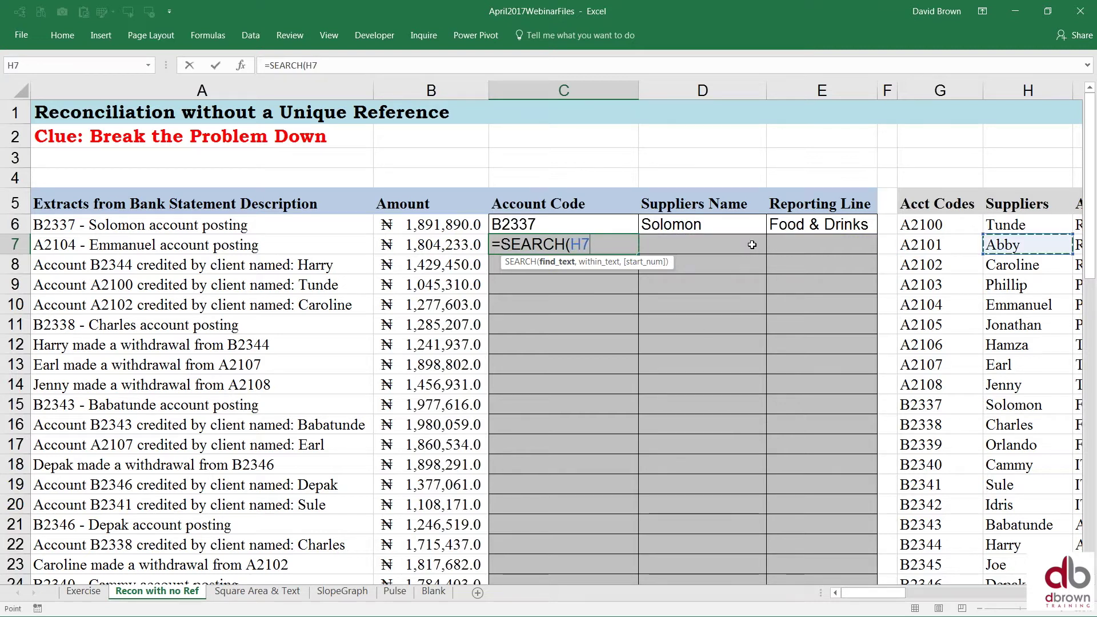
pyautogui.press('Left')
pyautogui.press('Left')
pyautogui.press('Up')
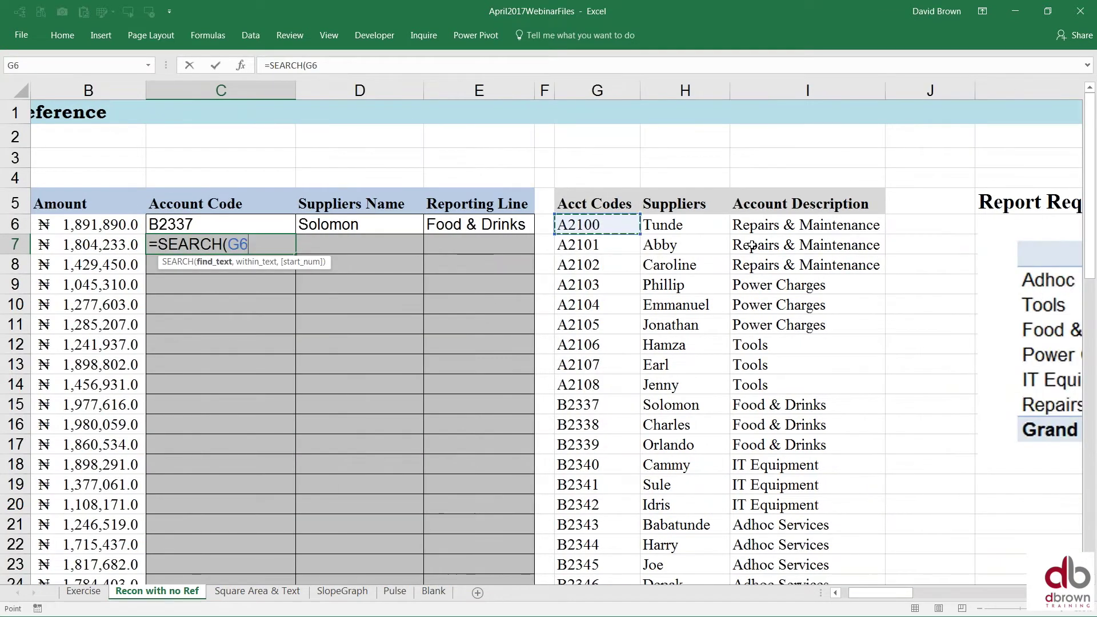
pyautogui.hotkey('shift', 'Down')
pyautogui.hotkey('shift', 'Down')
pyautogui.hotkey('shift', 'Down')
pyautogui.hotkey('shift', 'Down')
pyautogui.hotkey('shift', 'Down')
pyautogui.hotkey('shift', 'Down')
pyautogui.hotkey('shift', 'Down')
pyautogui.hotkey('shift', 'Down')
pyautogui.hotkey('shift', 'Down')
pyautogui.hotkey('shift', 'Down')
pyautogui.hotkey('shift', 'Down')
pyautogui.hotkey('shift', 'Down')
pyautogui.hotkey('shift', 'Down')
pyautogui.hotkey('shift', 'Down')
pyautogui.hotkey('shift', 'Down')
pyautogui.hotkey('shift', 'Down')
pyautogui.hotkey('shift', 'Down')
pyautogui.hotkey('shift', 'Down')
pyautogui.hotkey('shift', 'Down')
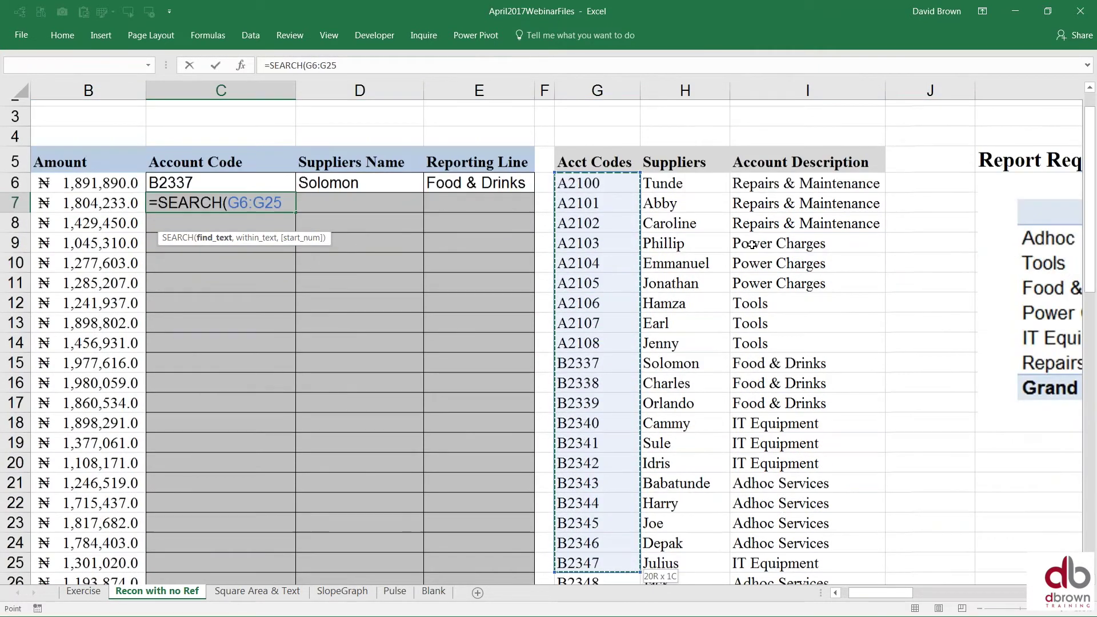
pyautogui.hotkey('shift', 'Down')
pyautogui.hotkey('shift', 'Down')
pyautogui.hotkey('shift', 'Down')
pyautogui.hotkey('shift', 'Down')
pyautogui.hotkey('shift', 'Down')
pyautogui.hotkey('shift', 'Down')
pyautogui.hotkey('shift', 'Up')
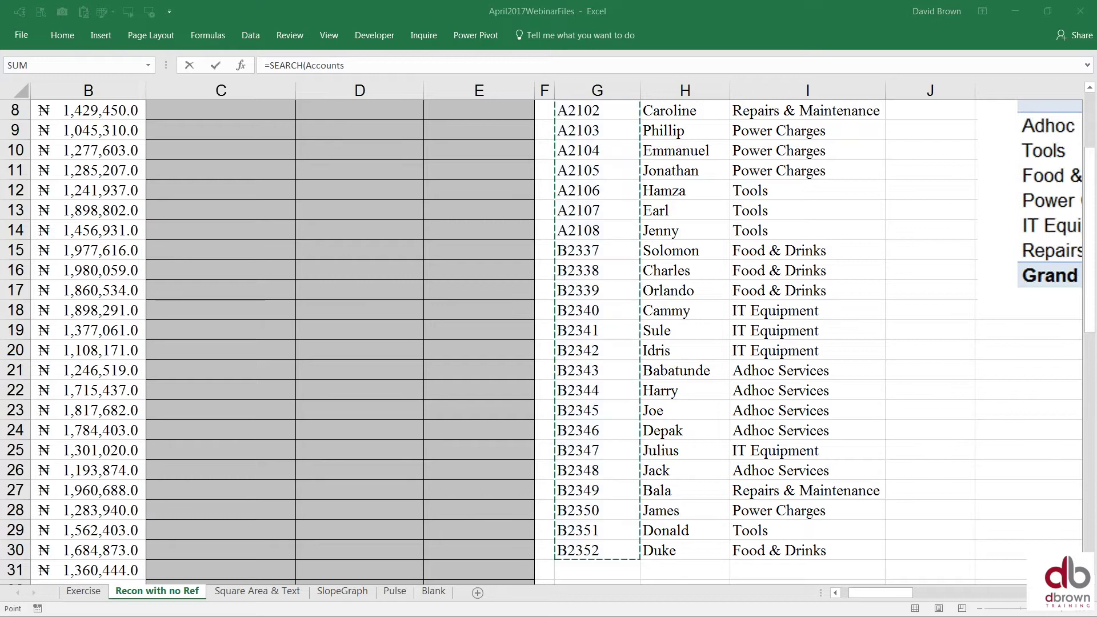
# Add A7 as the text to search within, completing =SEARCH(Accounts,A7), and enter it
pyautogui.click(1090, 108)
pyautogui.scroll(2, 1090, 108)
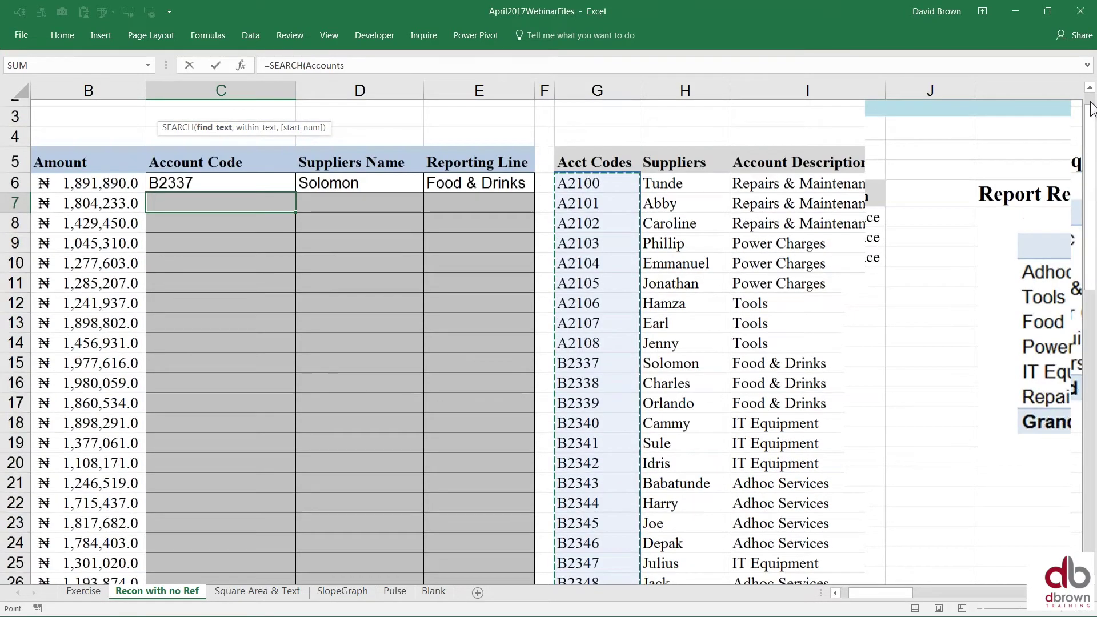
pyautogui.scroll(1, 1089, 109)
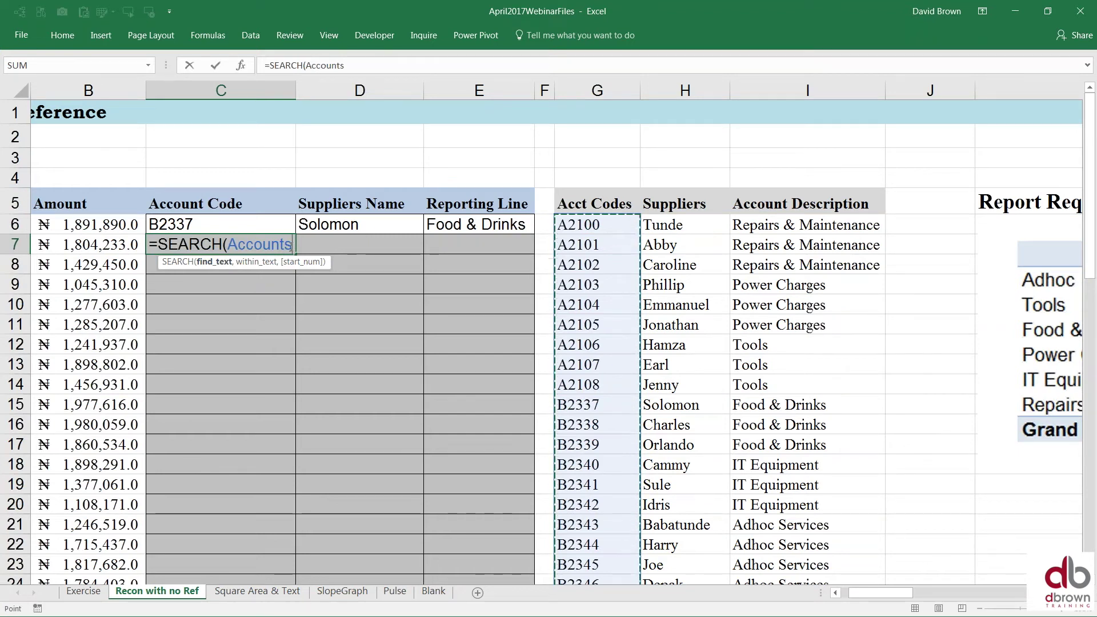
pyautogui.write(',')
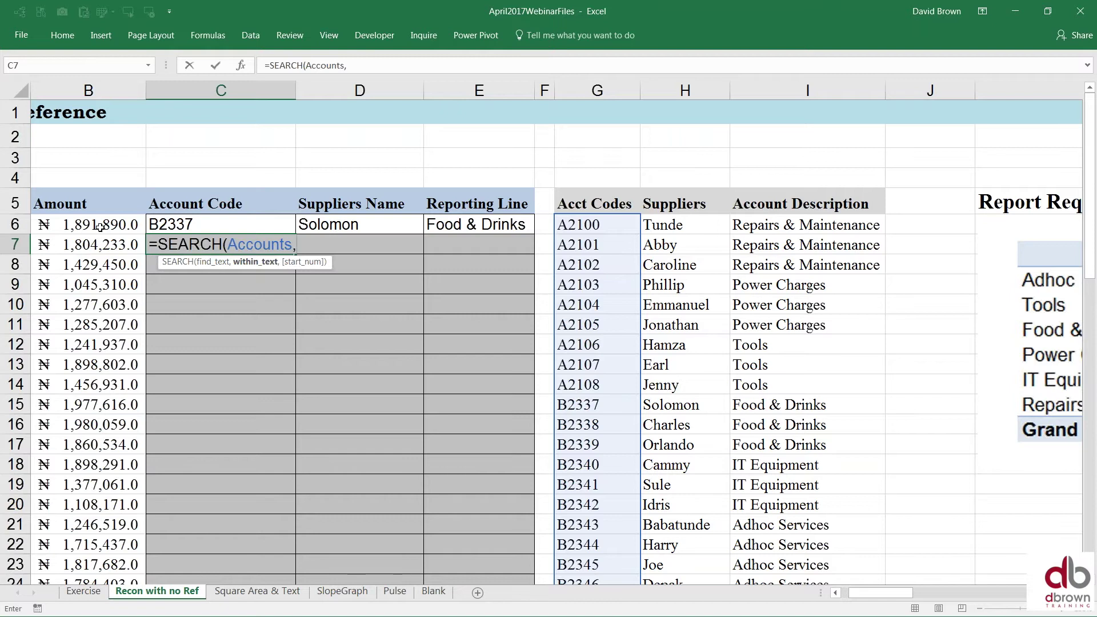
pyautogui.click(100, 247)
pyautogui.press('Left')
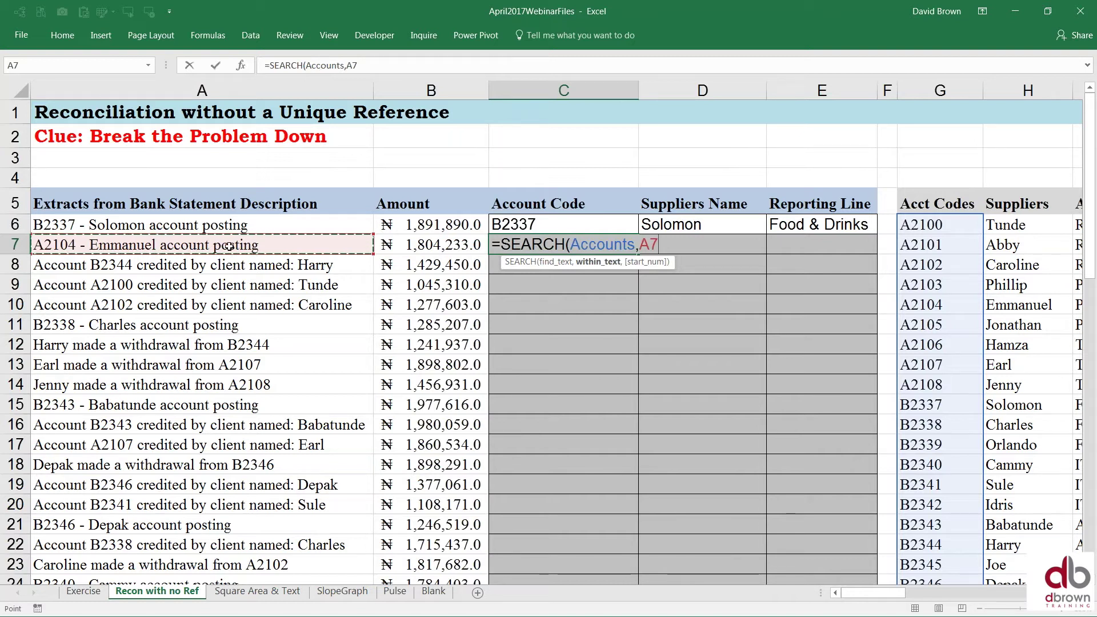
pyautogui.write(')')
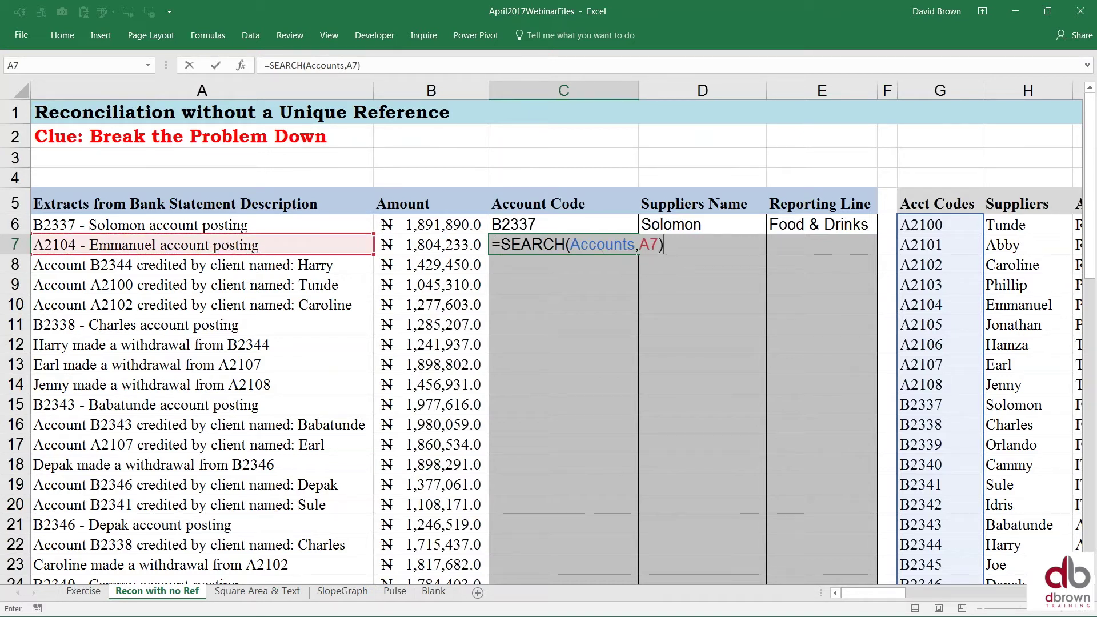
pyautogui.hotkey('ctrl', 'Return')
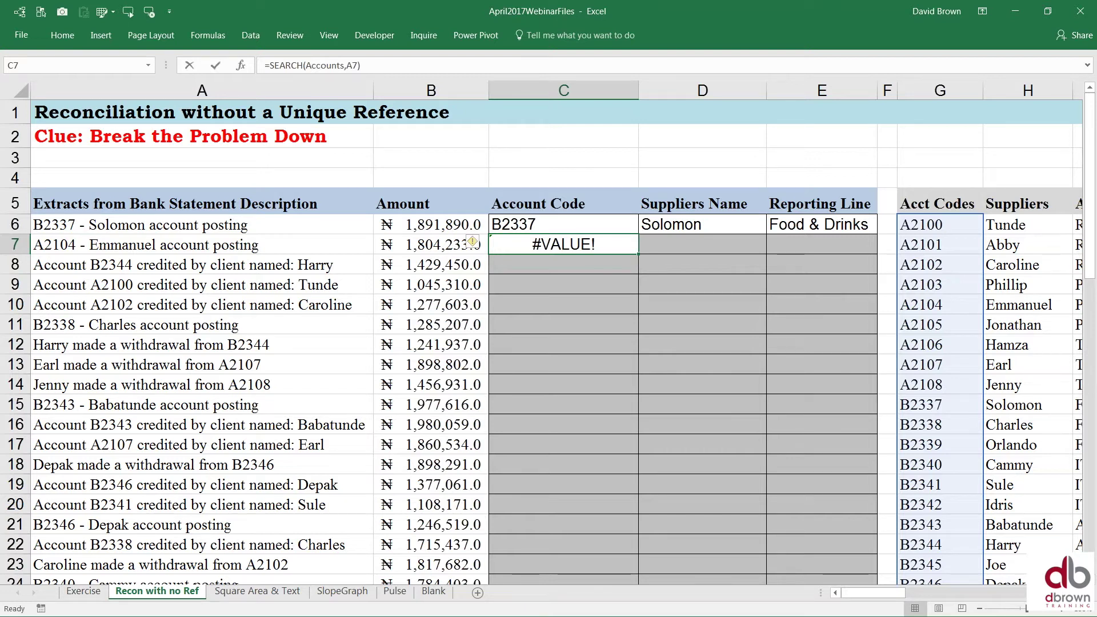
# Evaluate C7's SEARCH formula with F9 to view its array of results
pyautogui.press('F2')
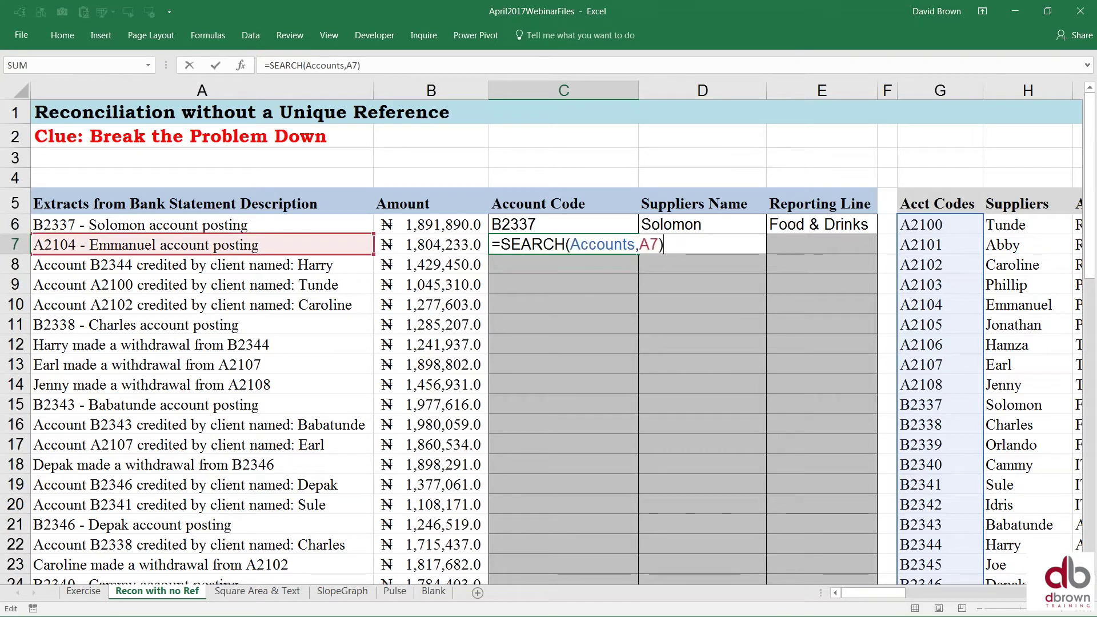
pyautogui.press('F9')
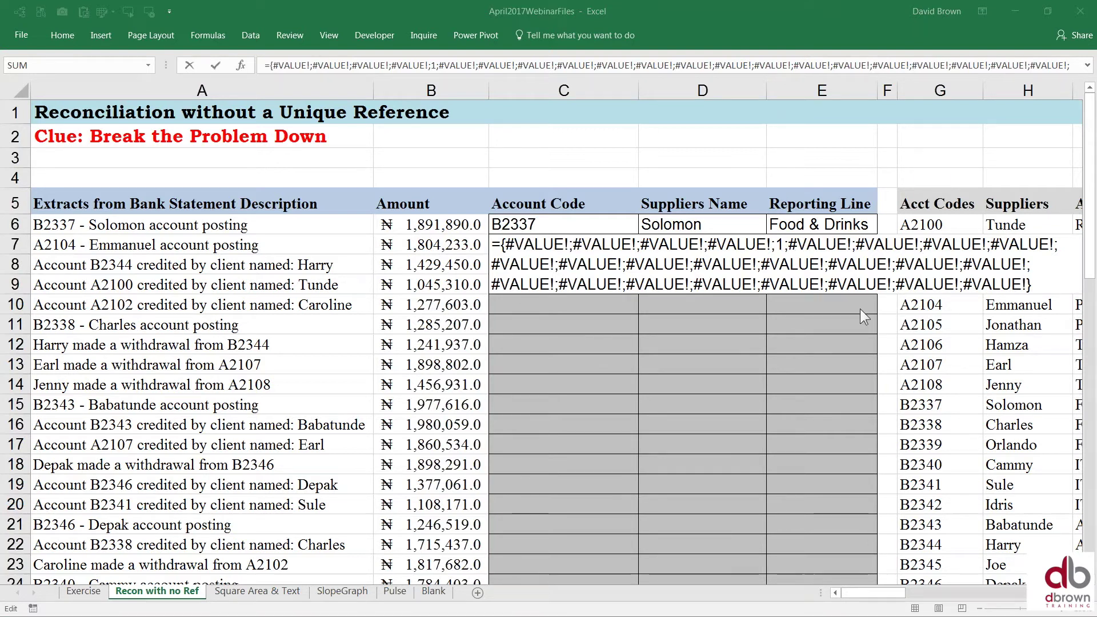
pyautogui.hotkey('ctrl', 'shift', 'Home')
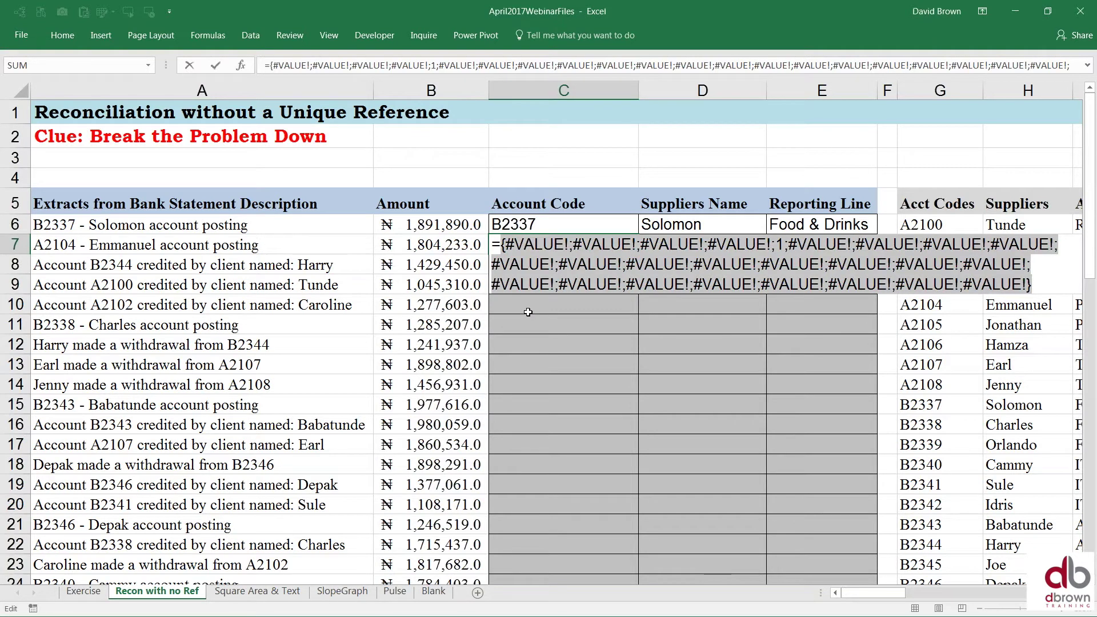
pyautogui.click(517, 317)
pyautogui.press('Return')
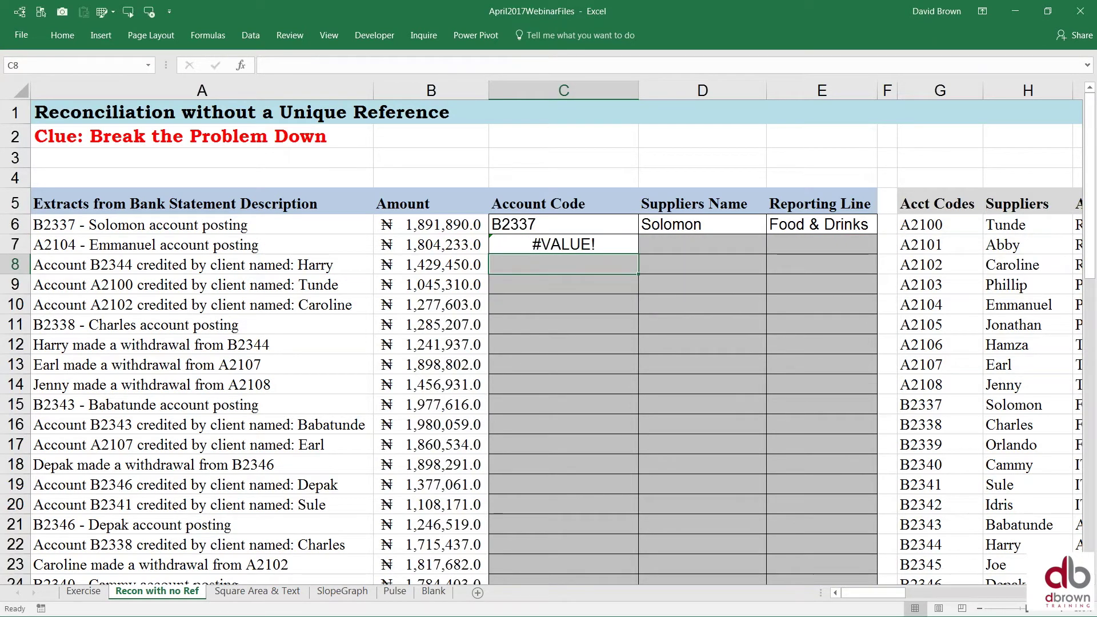
# Re-evaluate C7 with F9 and escape, leaving =SEARCH(Accounts,A7) showing #VALUE!
pyautogui.press('Up')
pyautogui.press('Right')
pyautogui.press('Left')
pyautogui.press('Left')
pyautogui.press('Left')
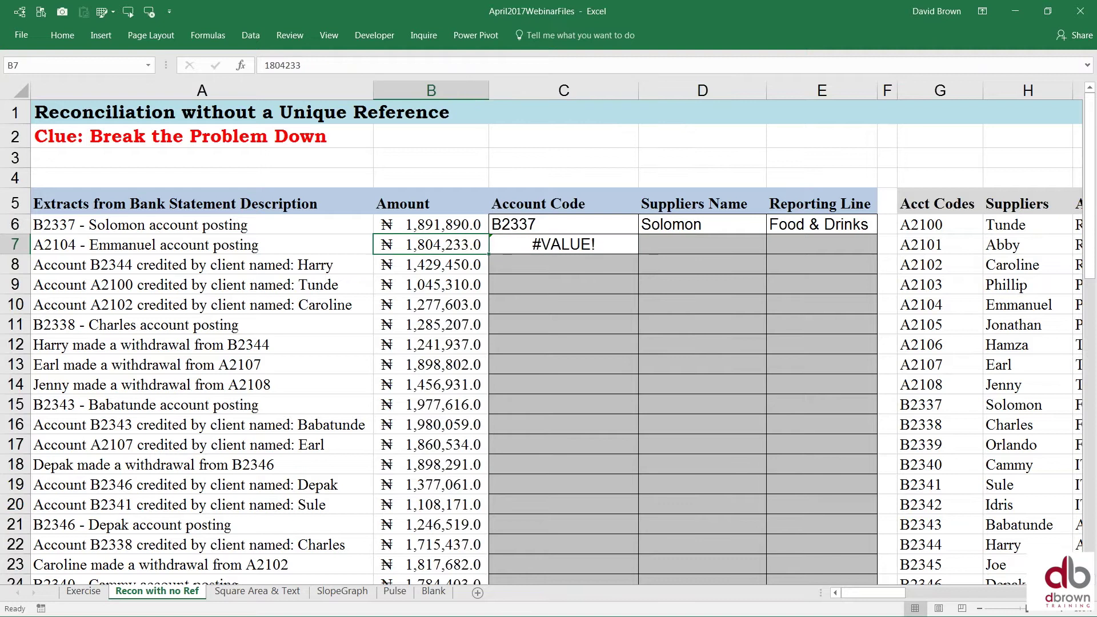
pyautogui.press('Right')
pyautogui.press('Left')
pyautogui.press('Right')
pyautogui.press('Right')
pyautogui.press('Right')
pyautogui.press('Right')
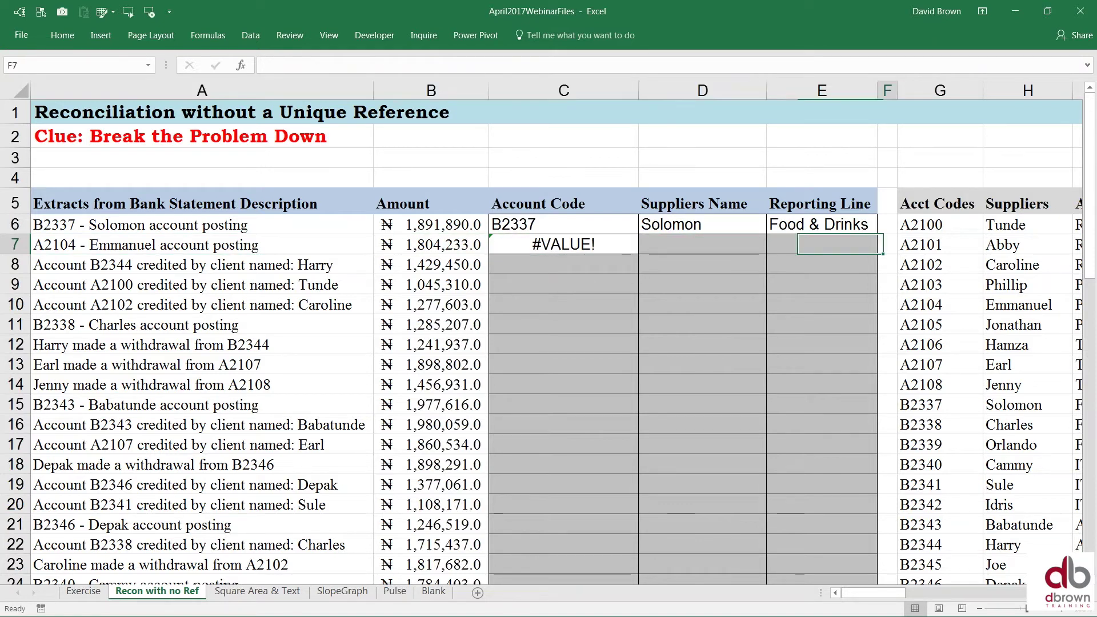
pyautogui.press('Left')
pyautogui.press('Left')
pyautogui.press('Left')
pyautogui.press('Left')
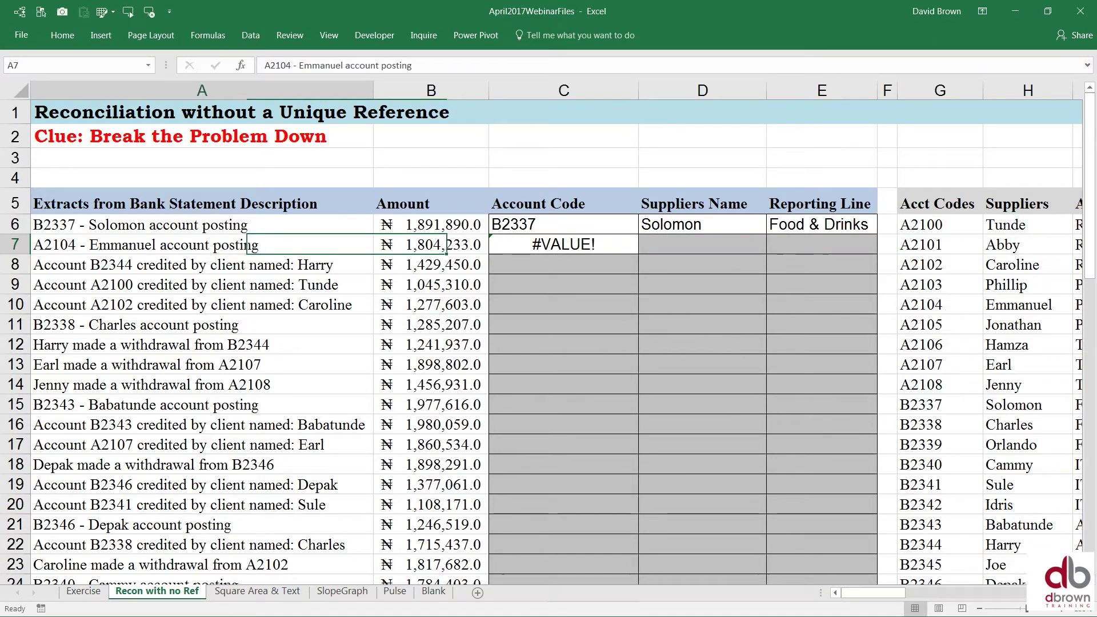
pyautogui.press('Right')
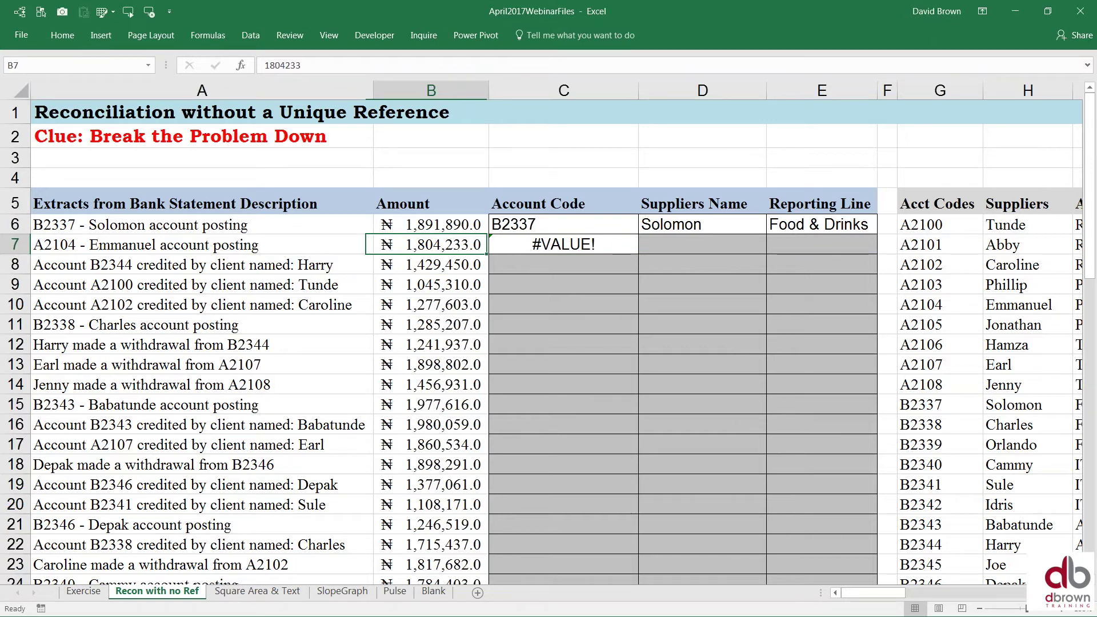
pyautogui.press('Right')
pyautogui.press('F2')
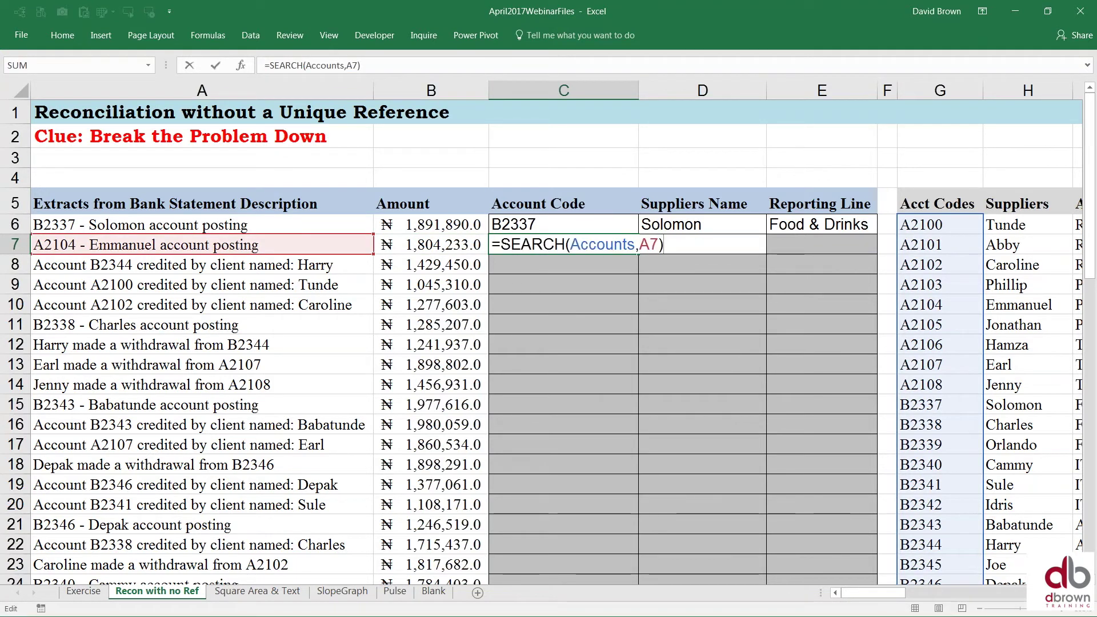
pyautogui.press('F9')
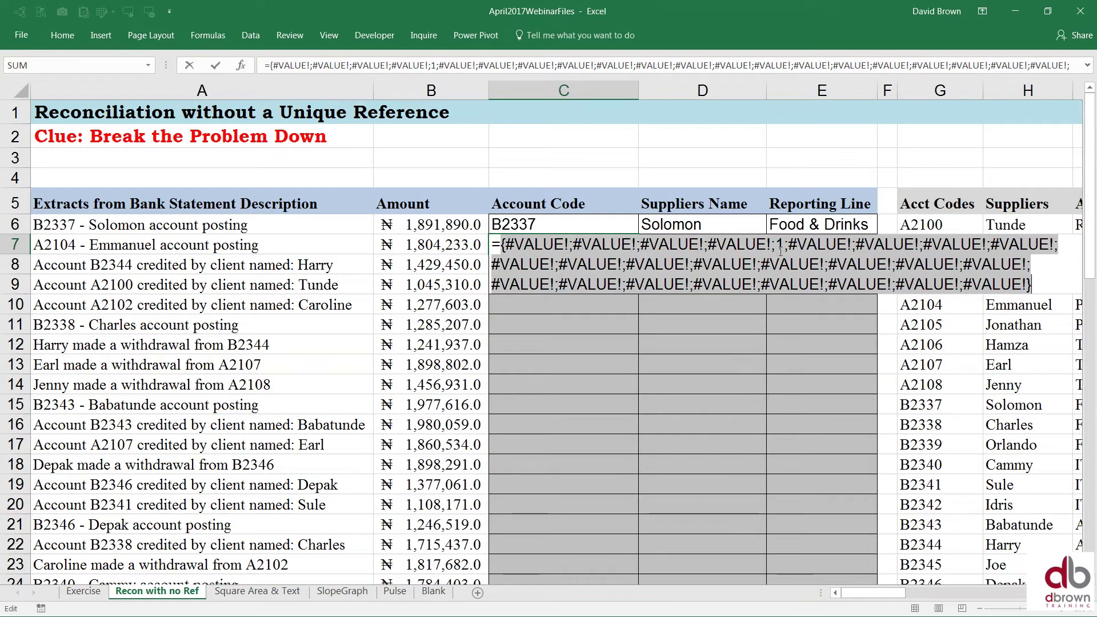
pyautogui.press('Escape')
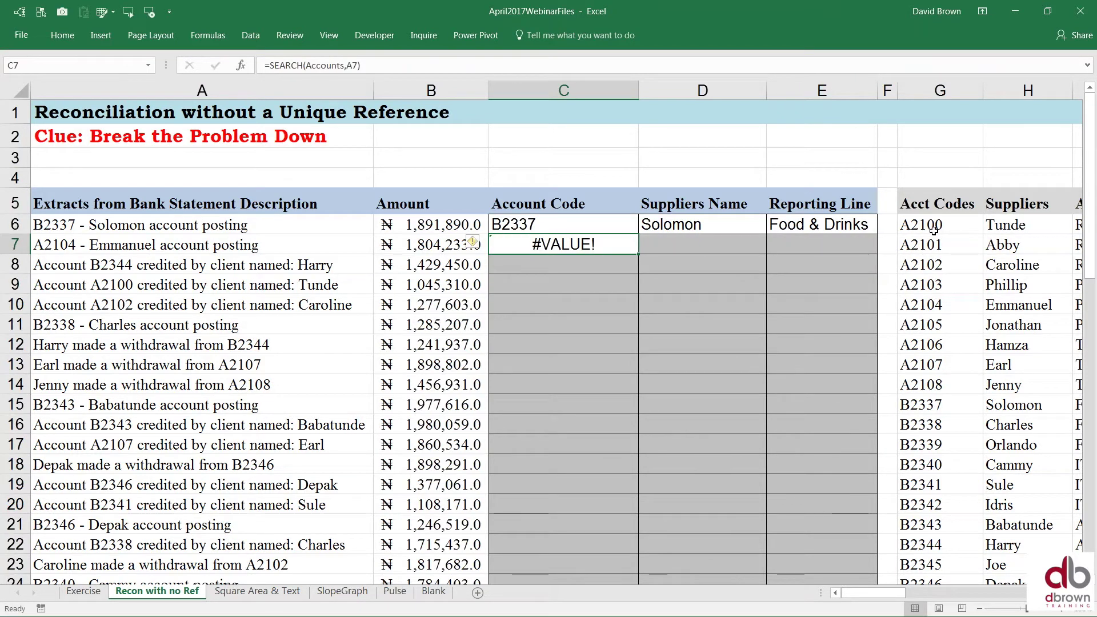
# Check account codes A2101 and A2104 in the Acct Codes list
pyautogui.click(933, 229)
pyautogui.press('Down')
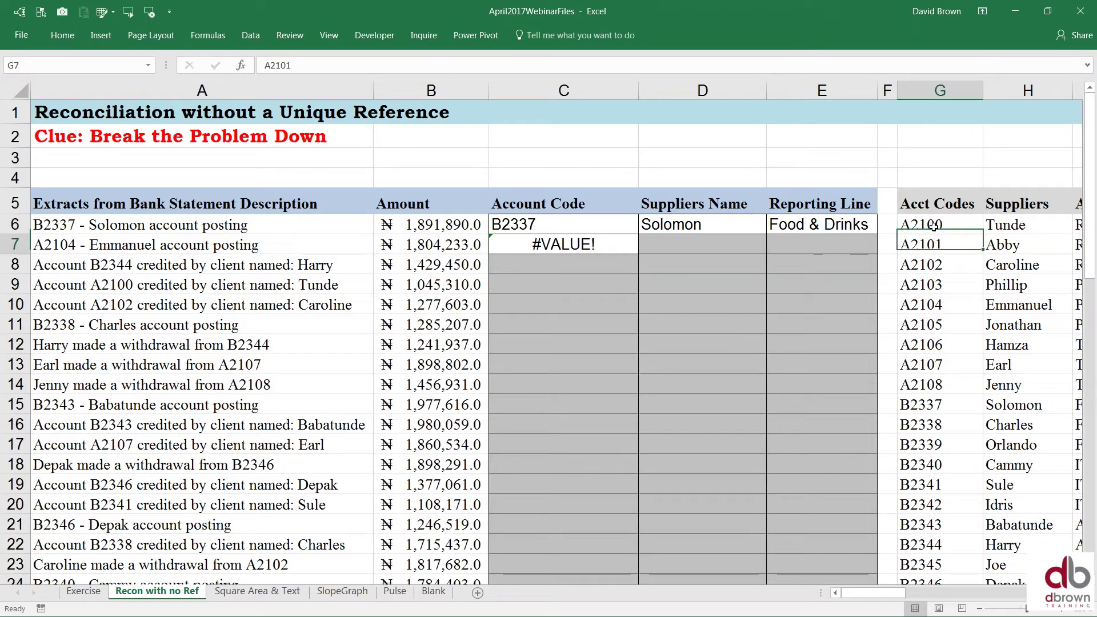
pyautogui.press('Down')
pyautogui.press('Down')
pyautogui.press('Down')
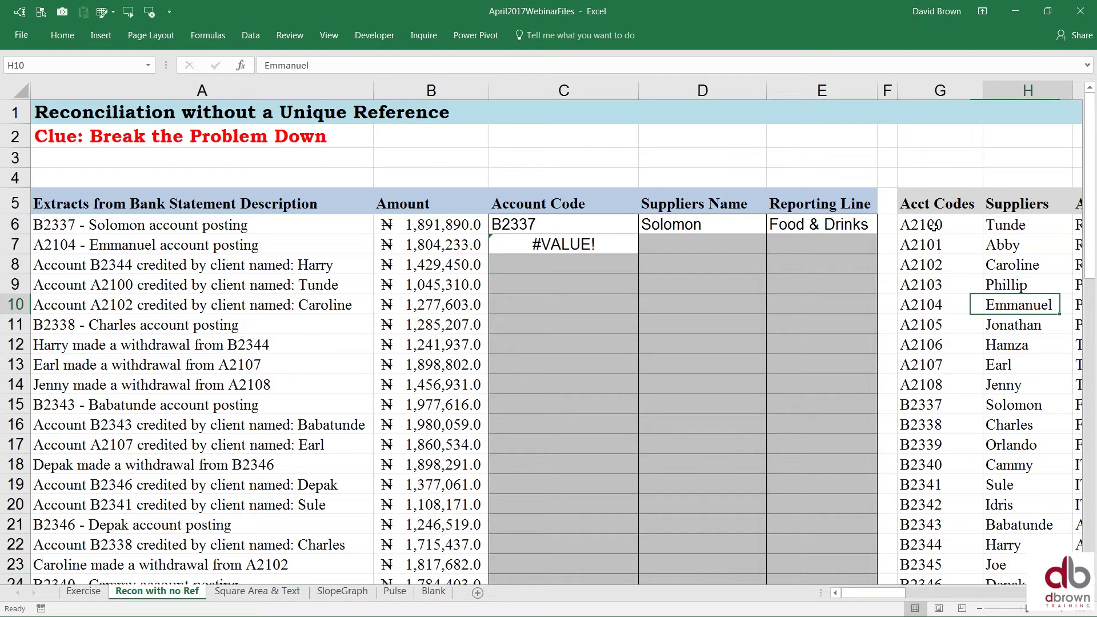
pyautogui.press('Left')
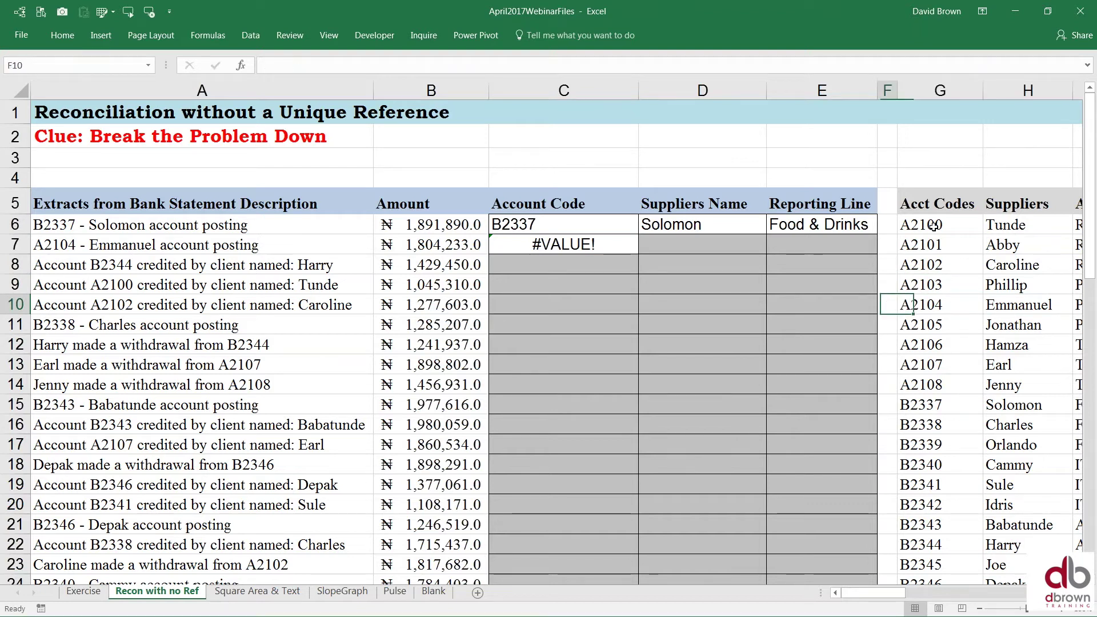
pyautogui.press('Left')
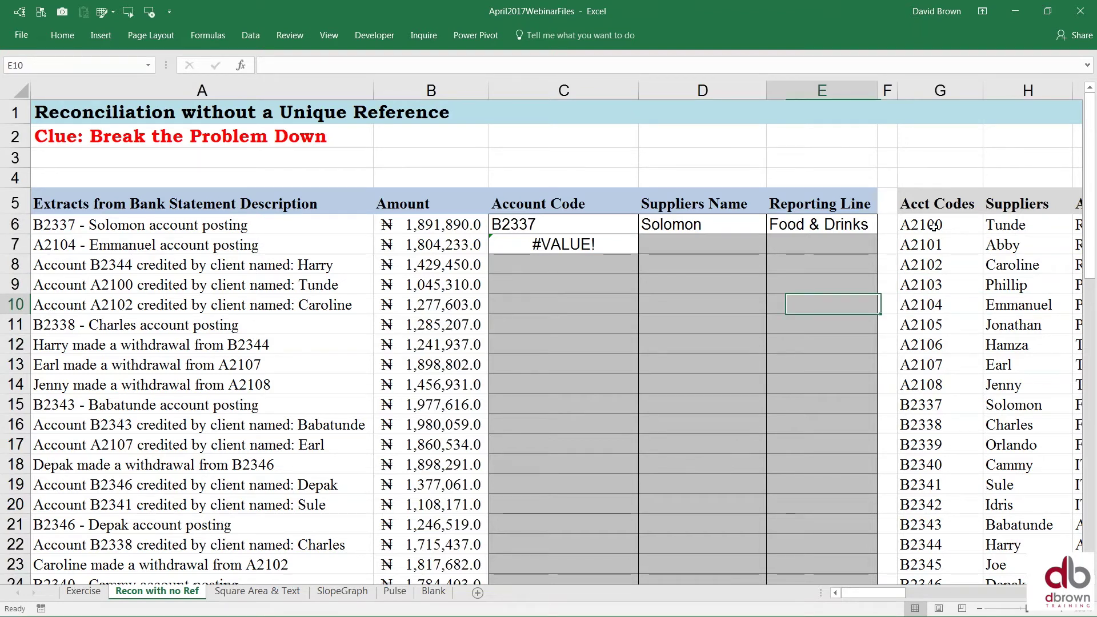
pyautogui.press('Home')
pyautogui.press('Up')
pyautogui.press('Up')
pyautogui.press('Up')
# Return to C7 and reopen its =SEARCH(Accounts,A7) formula for editing
pyautogui.press('Right')
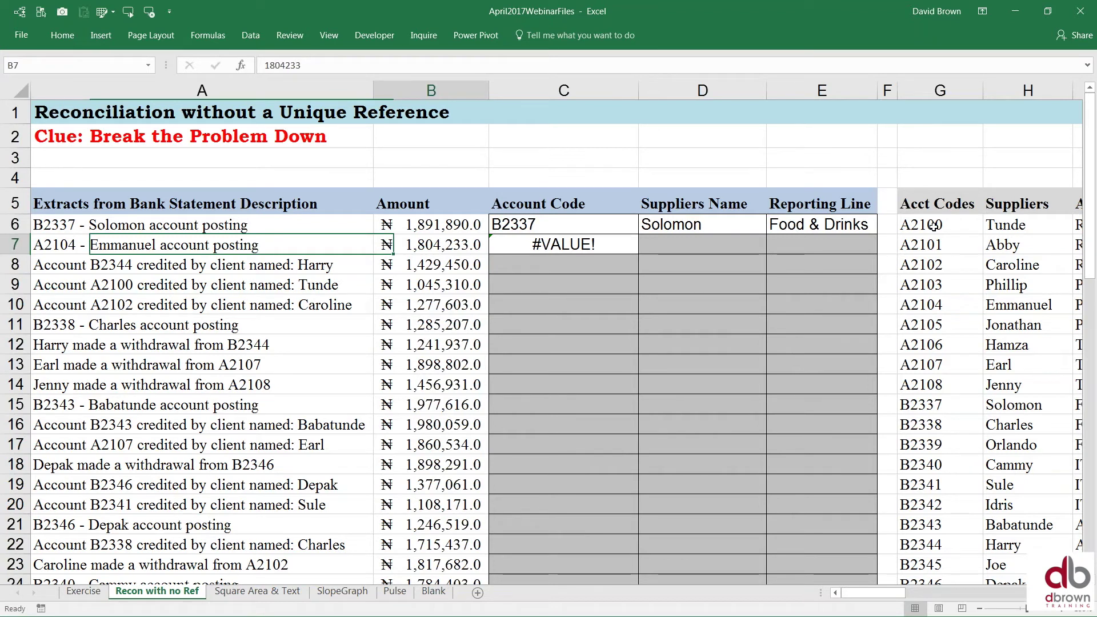
pyautogui.press('Right')
pyautogui.press('Right')
pyautogui.press('Right')
pyautogui.press('Right')
pyautogui.press('Down')
pyautogui.press('Down')
pyautogui.press('Right')
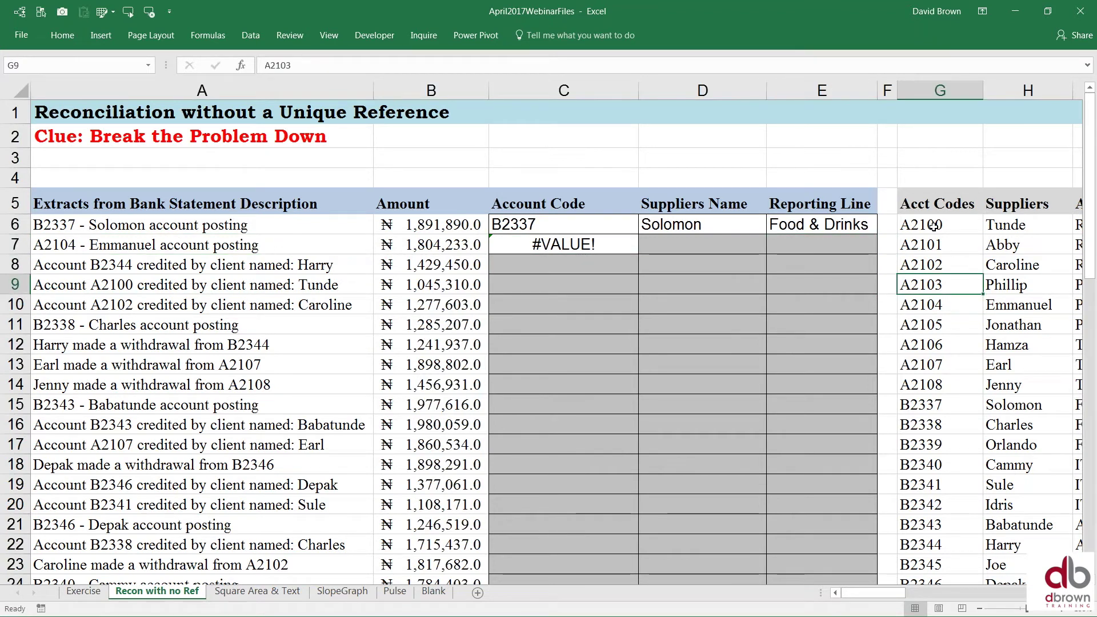
pyautogui.press('Down')
pyautogui.press('Up')
pyautogui.press('Up')
pyautogui.press('Up')
pyautogui.press('Left')
pyautogui.press('Left')
pyautogui.press('Left')
pyautogui.press('Left')
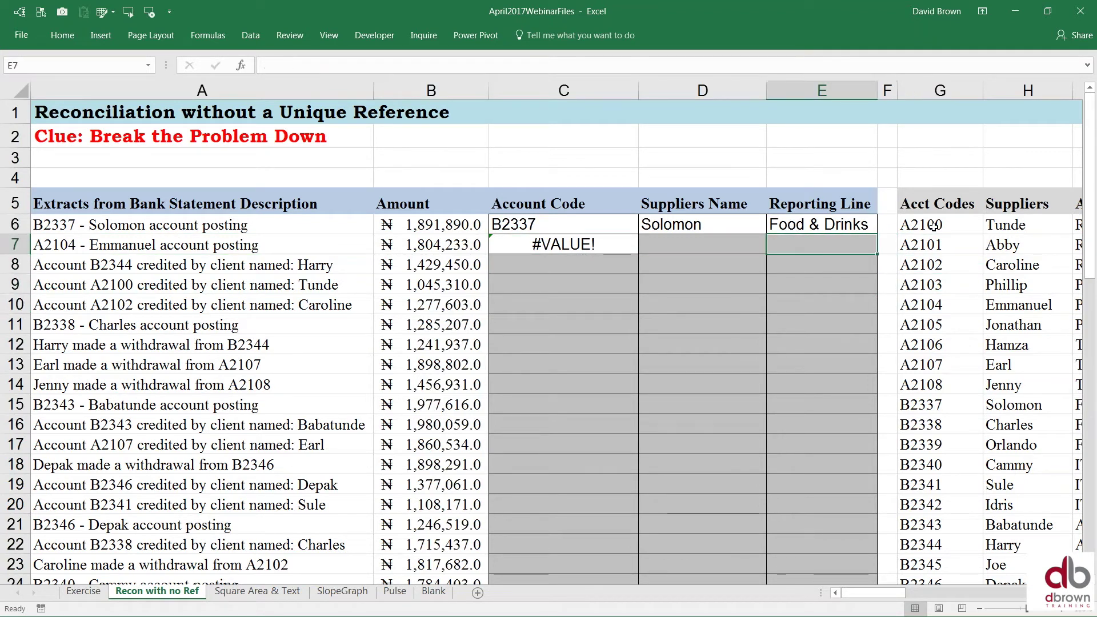
pyautogui.press('F2')
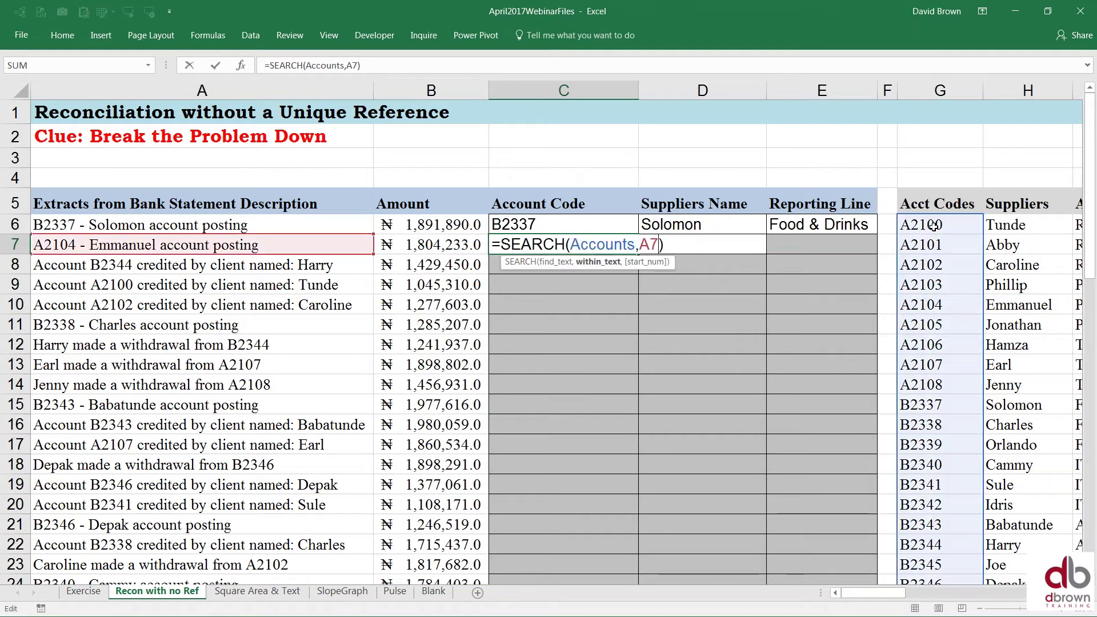
pyautogui.press('Left')
pyautogui.press('Left')
pyautogui.press('Left')
pyautogui.press('Left')
pyautogui.press('Left')
pyautogui.press('Left')
pyautogui.press('Left')
pyautogui.press('Left')
pyautogui.press('Left')
pyautogui.press('Left')
pyautogui.press('Left')
pyautogui.press('Left')
pyautogui.press('Left')
pyautogui.press('Left')
pyautogui.press('Left')
pyautogui.press('Left')
pyautogui.press('Left')
pyautogui.press('Left')
# Wrap C7's search in ISNUMBER, giving =ISNUMBER(SEARCH(Accounts,A7)), which returns FALSE
pyautogui.press('Right')
pyautogui.press('Right')
pyautogui.press('Right')
pyautogui.press('Right')
pyautogui.press('Right')
pyautogui.press('Right')
pyautogui.press('Right')
pyautogui.press('Right')
pyautogui.press('Right')
pyautogui.press('Right')
pyautogui.press('Right')
pyautogui.press('Right')
pyautogui.press('Right')
pyautogui.press('Right')
pyautogui.press('Right')
pyautogui.press('Right')
pyautogui.press('Left')
pyautogui.press('Left')
pyautogui.press('Left')
pyautogui.press('Left')
pyautogui.press('Left')
pyautogui.press('Left')
pyautogui.press('Left')
pyautogui.press('Left')
pyautogui.press('Left')
pyautogui.press('Left')
pyautogui.press('Left')
pyautogui.press('Left')
pyautogui.press('Left')
pyautogui.press('Left')
pyautogui.press('Left')
pyautogui.press('Left')
pyautogui.press('Left')
pyautogui.press('Left')
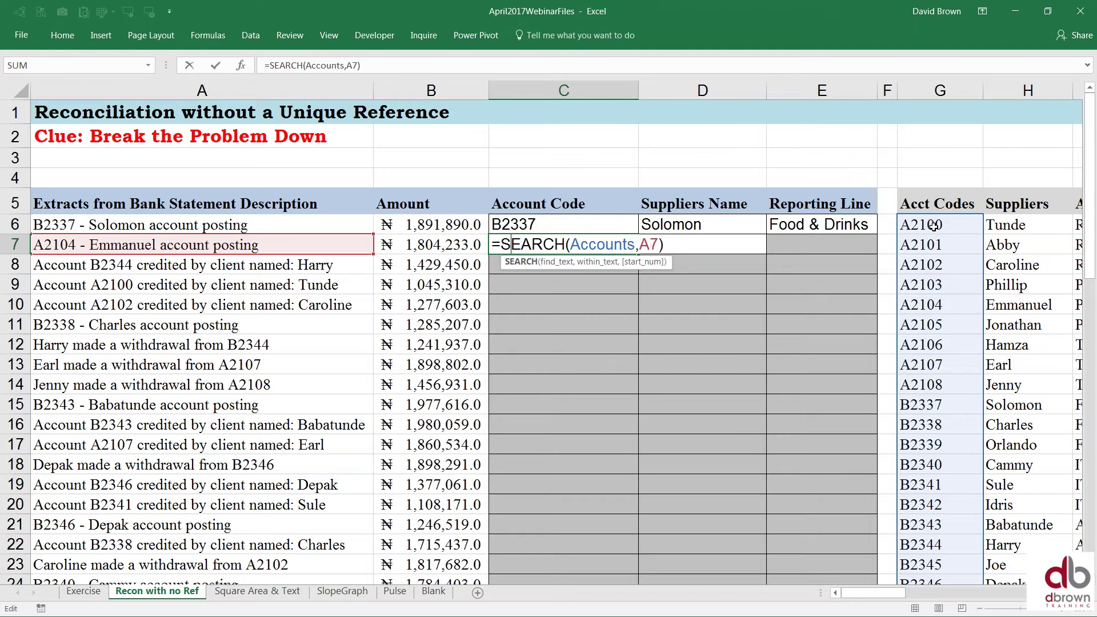
pyautogui.write('isnu')
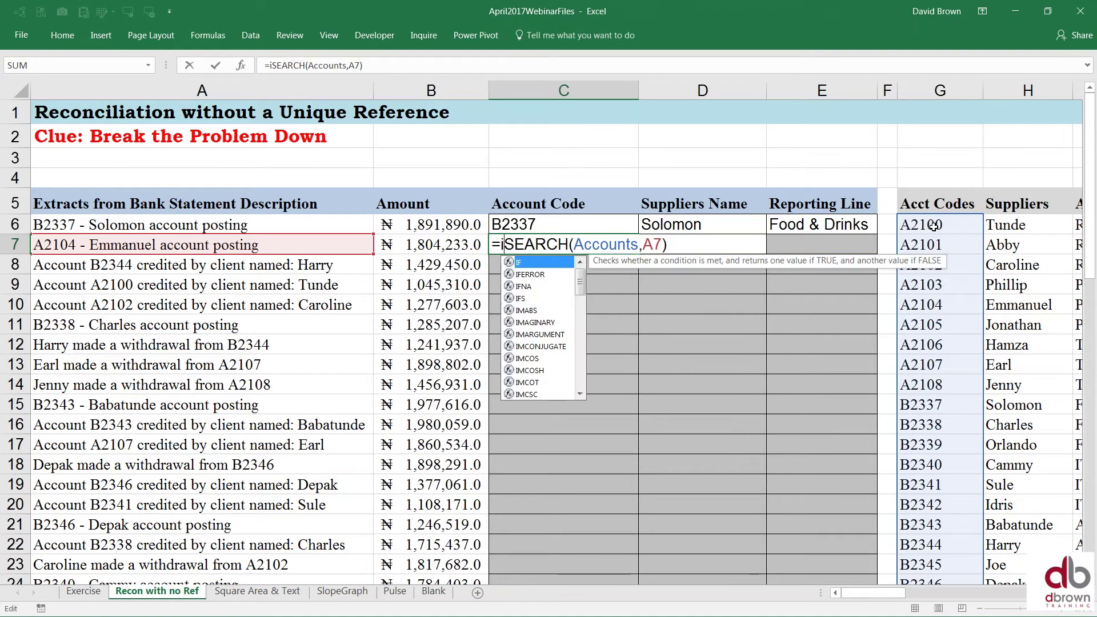
pyautogui.write('me')
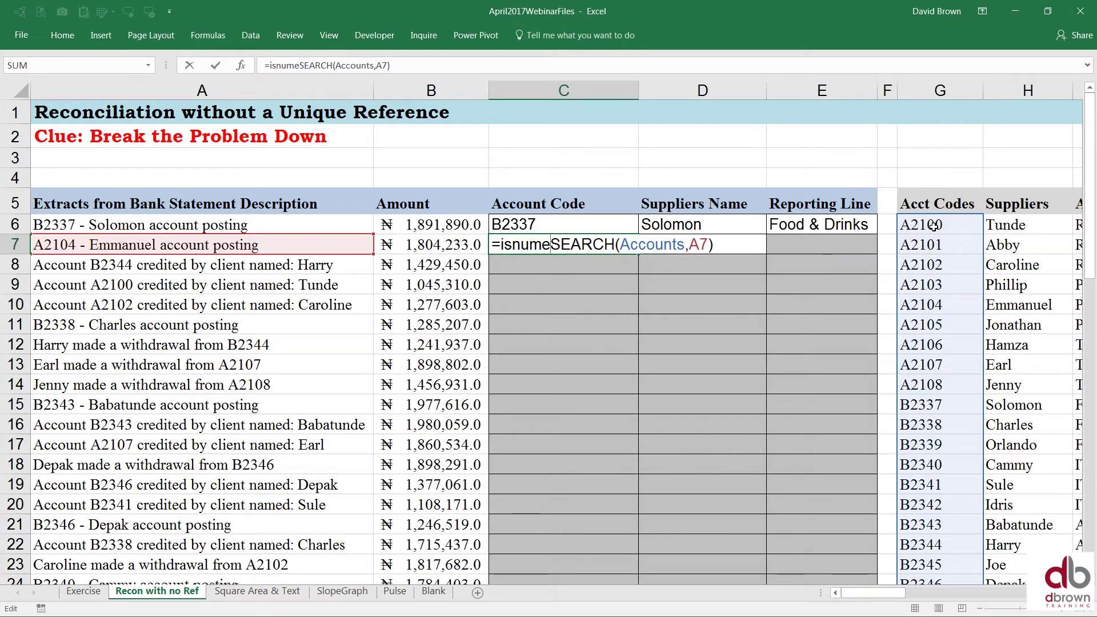
pyautogui.press('BackSpace')
pyautogui.press('BackSpace')
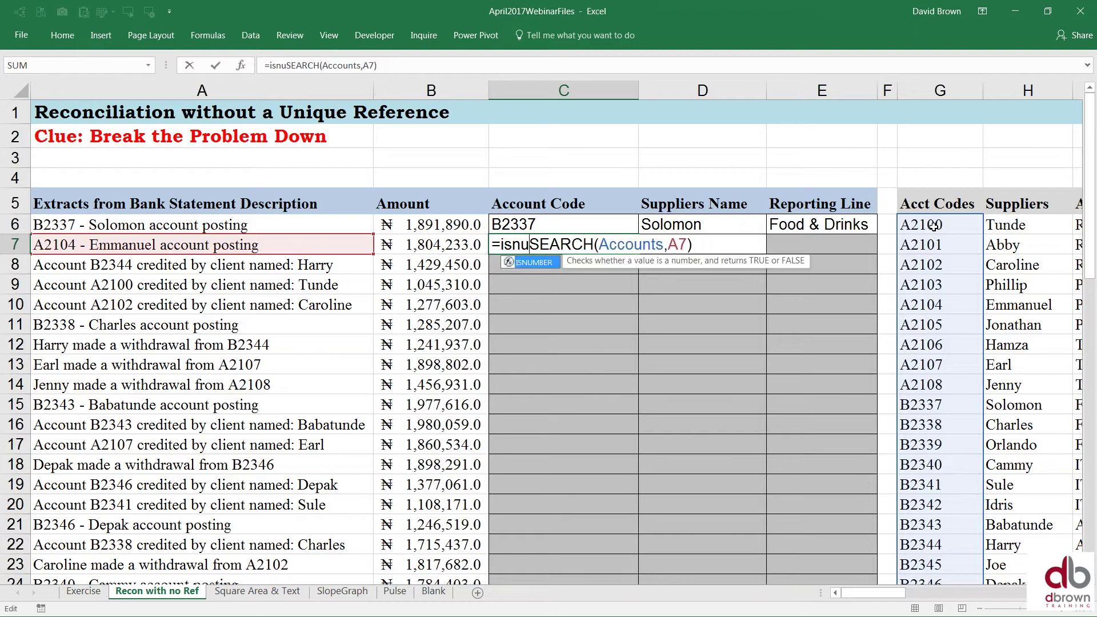
pyautogui.press('BackSpace')
pyautogui.press('Down')
pyautogui.press('Down')
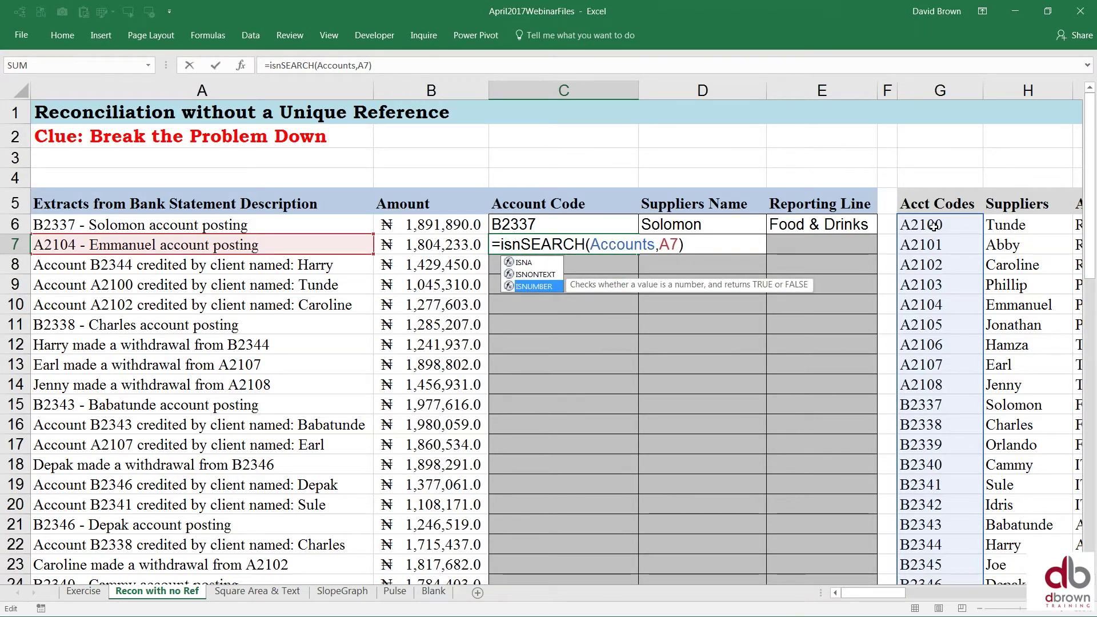
pyautogui.press('Tab')
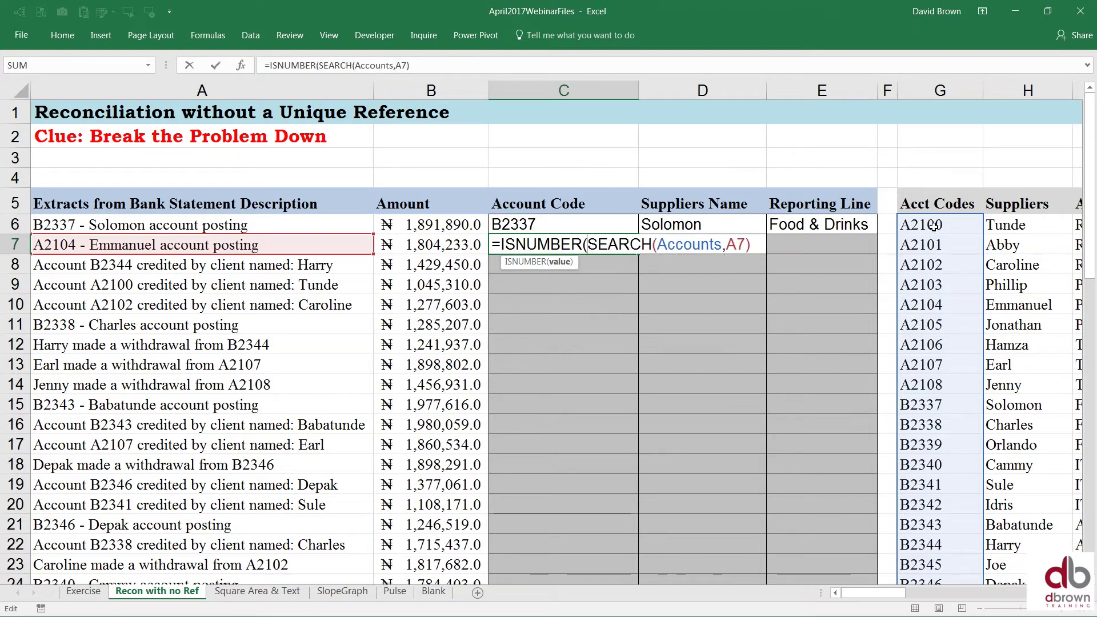
pyautogui.press('Right')
pyautogui.press('Right')
pyautogui.press('Right')
pyautogui.press('Right')
pyautogui.press('Left')
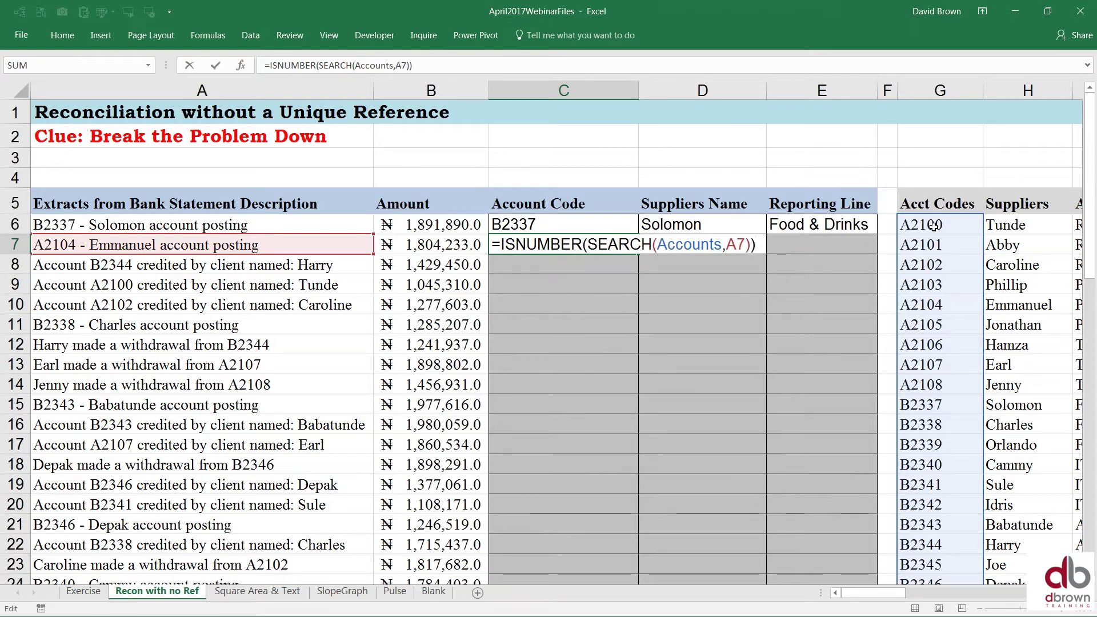
pyautogui.hotkey('ctrl', 'Return')
# Evaluate C7's TRUE/FALSE array, restore the formula, and list the defined names with F3
pyautogui.press('F2')
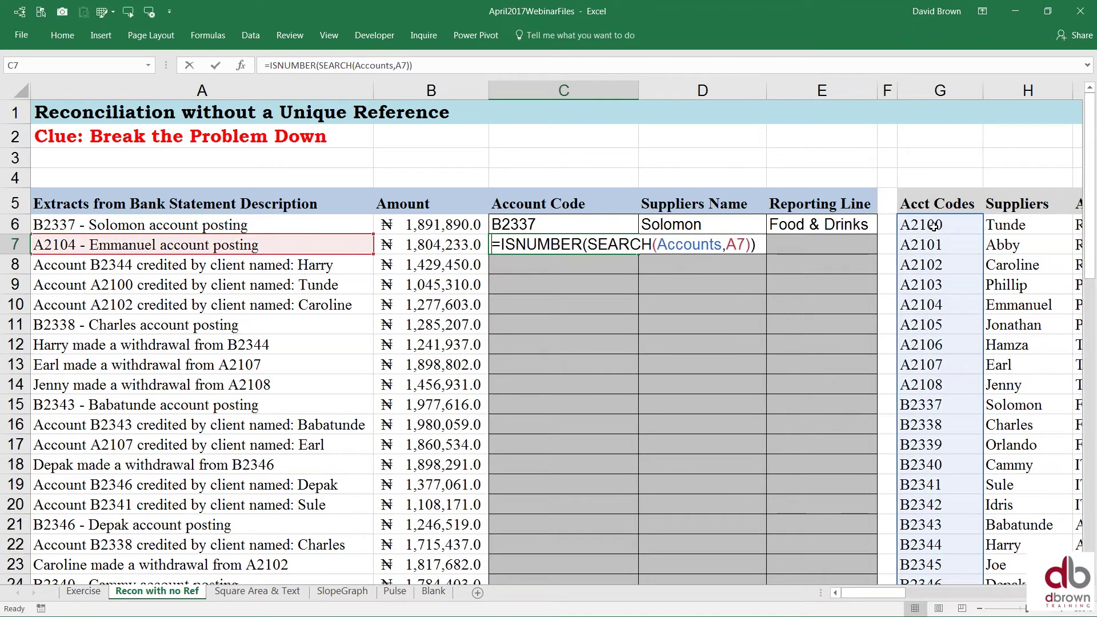
pyautogui.press('F9')
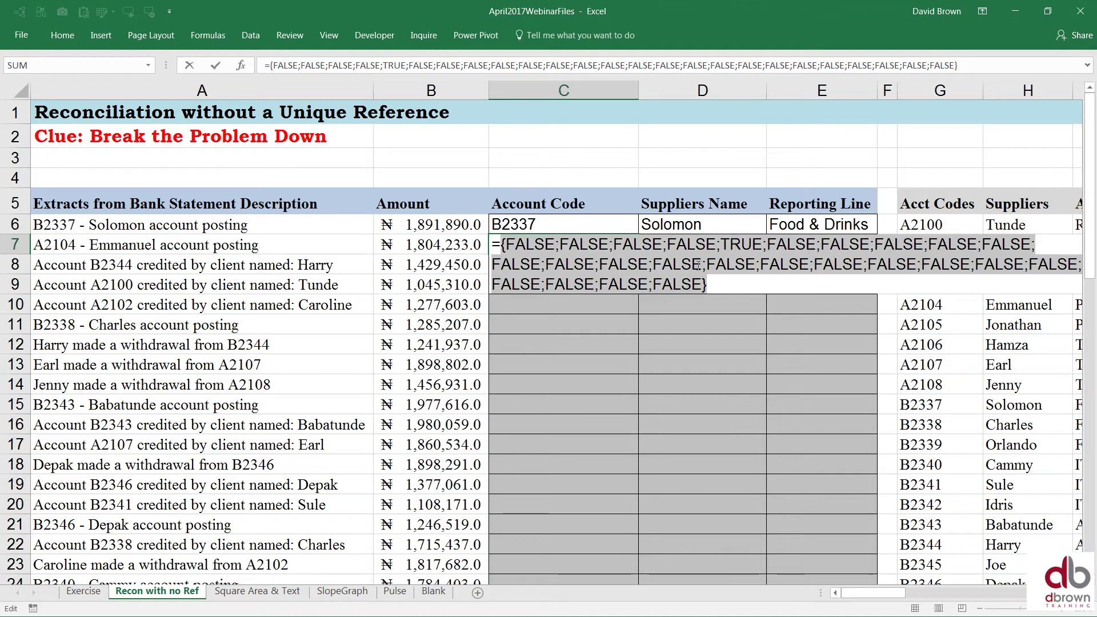
pyautogui.press('Escape')
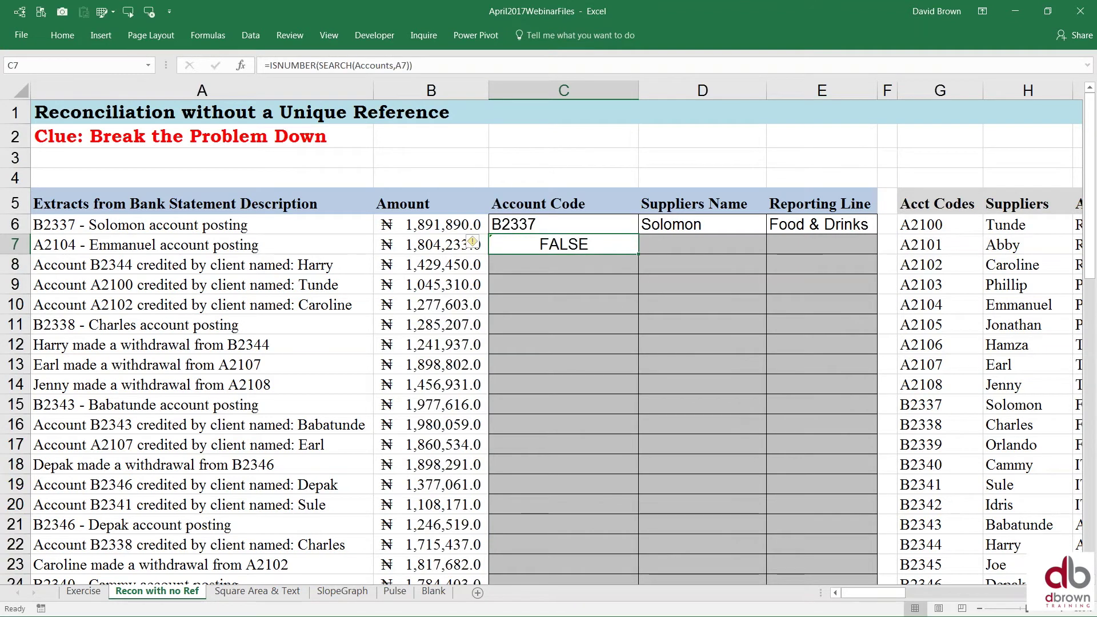
pyautogui.press('F3')
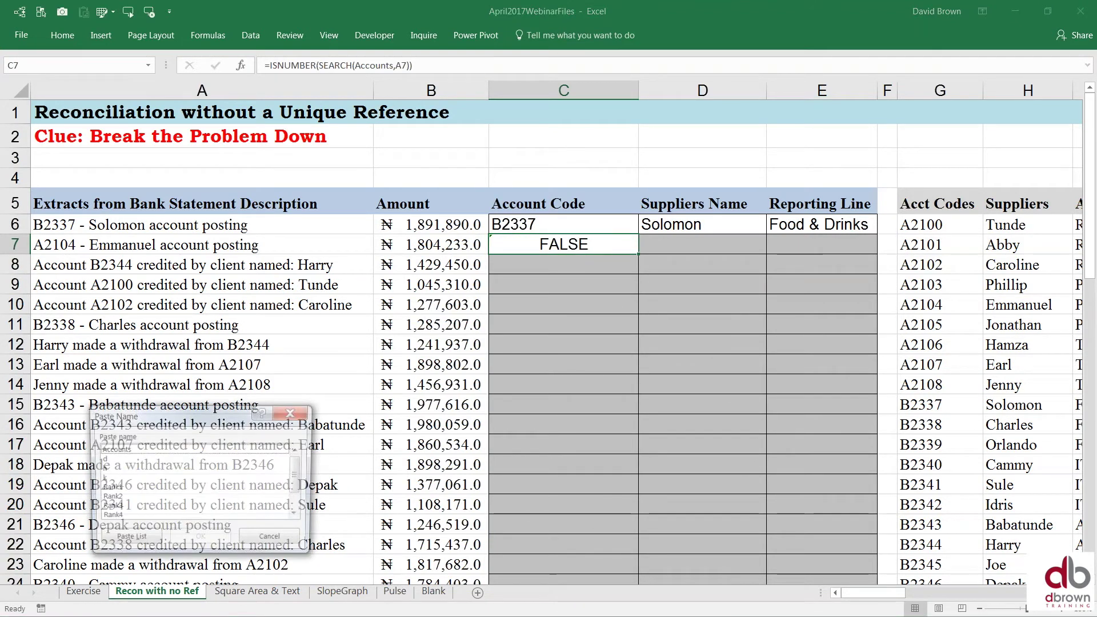
# Change C7 to =MATCH(TRUE,ISNUMBER(SEARCH(Accounts,A7)),0), which returns #N/A
pyautogui.click(293, 413)
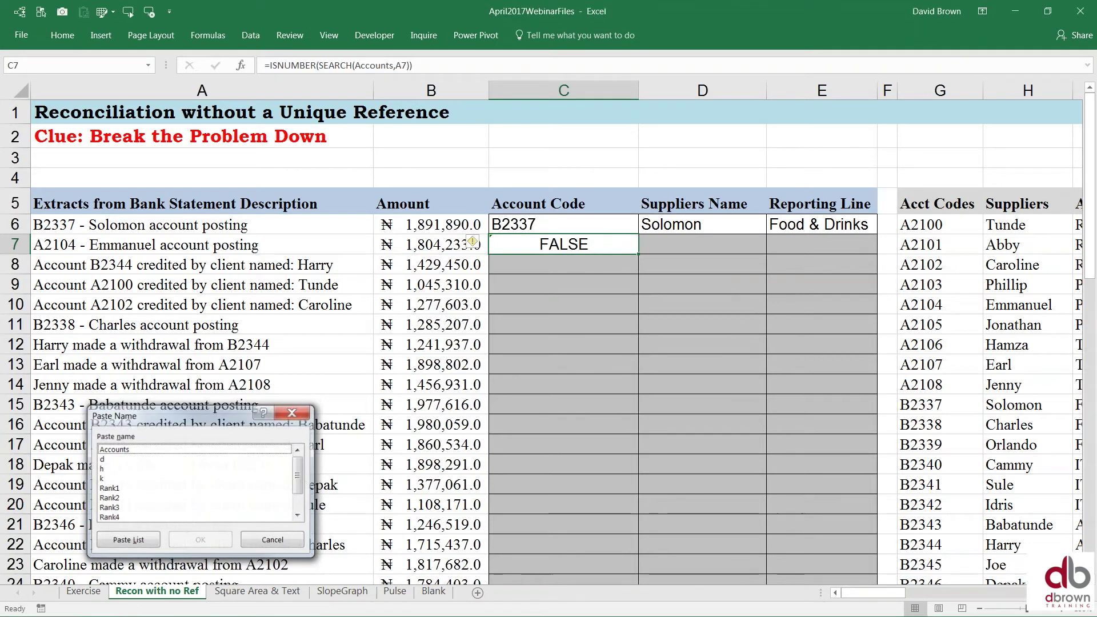
pyautogui.doubleClick(560, 245)
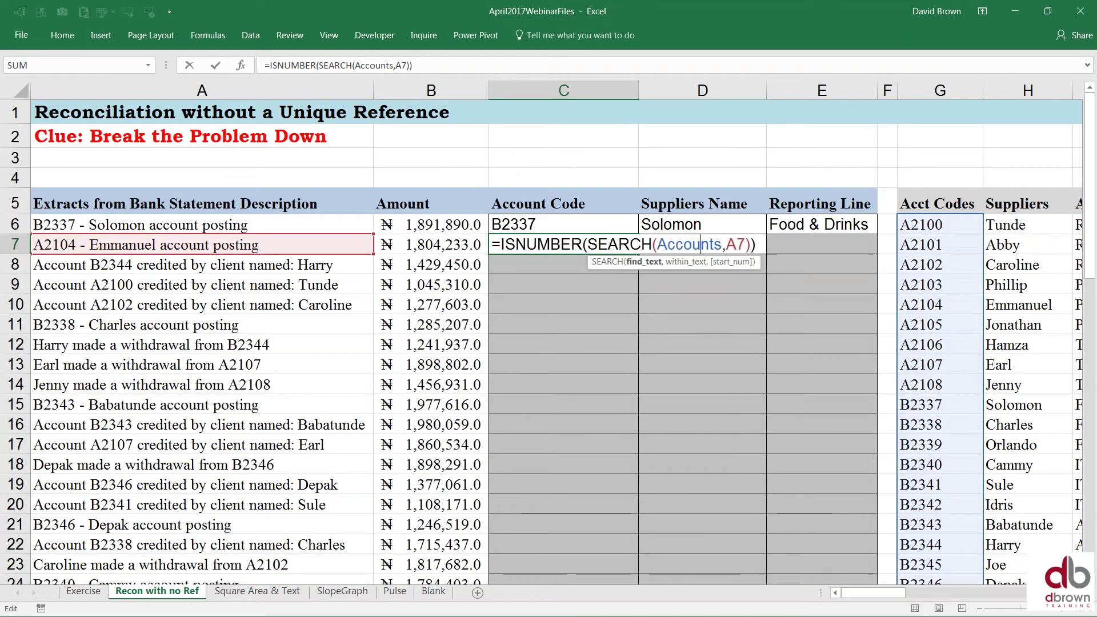
pyautogui.press('Home')
pyautogui.press('Right')
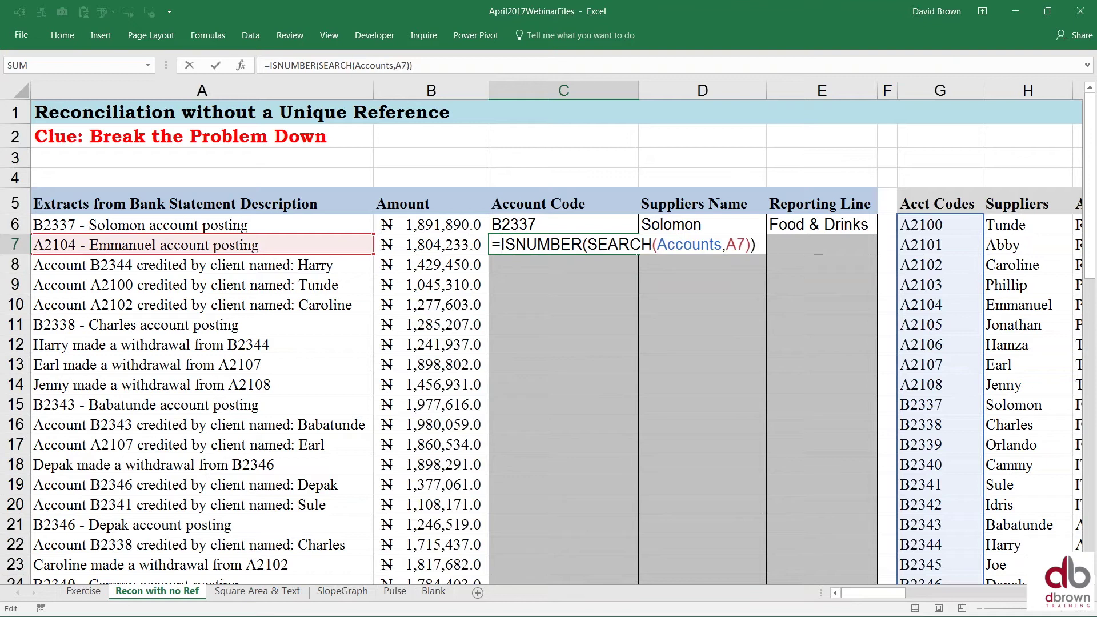
pyautogui.write('match(')
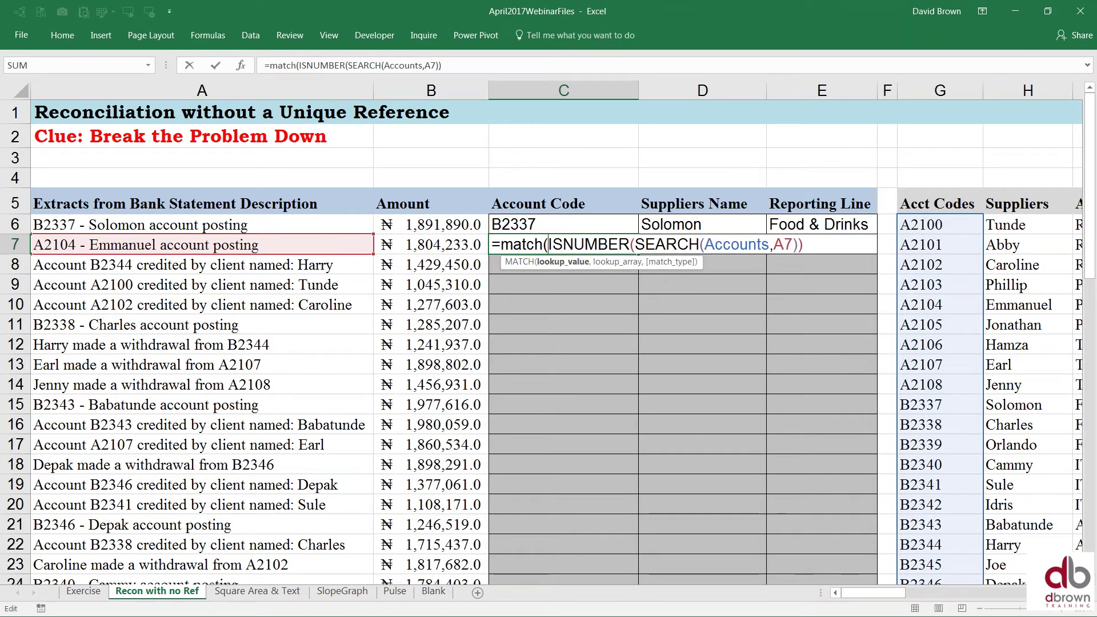
pyautogui.write('true')
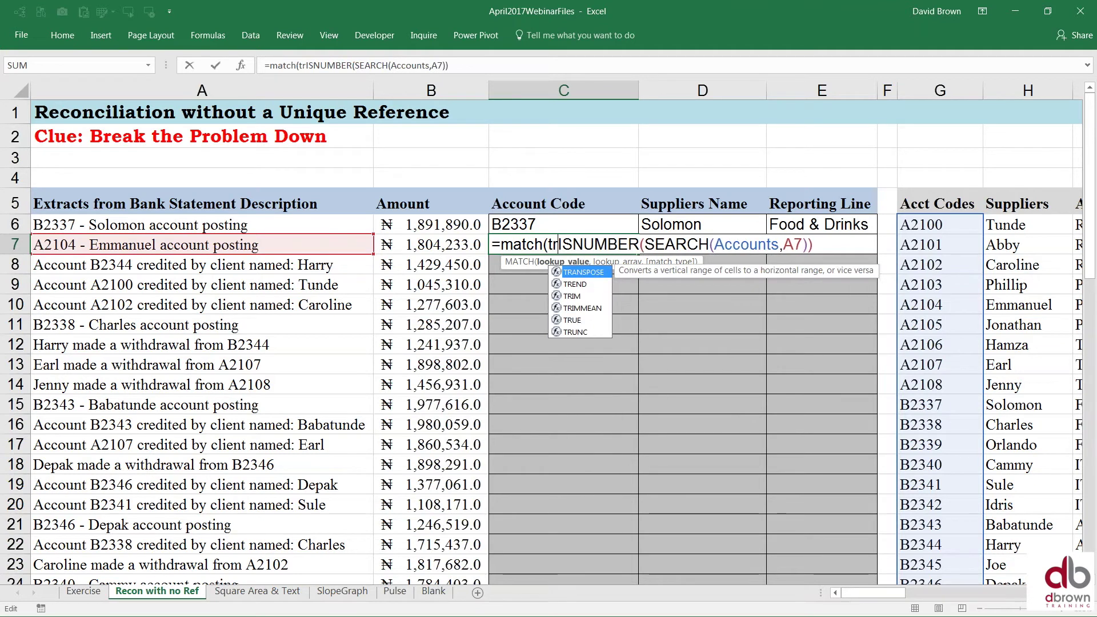
pyautogui.write(',')
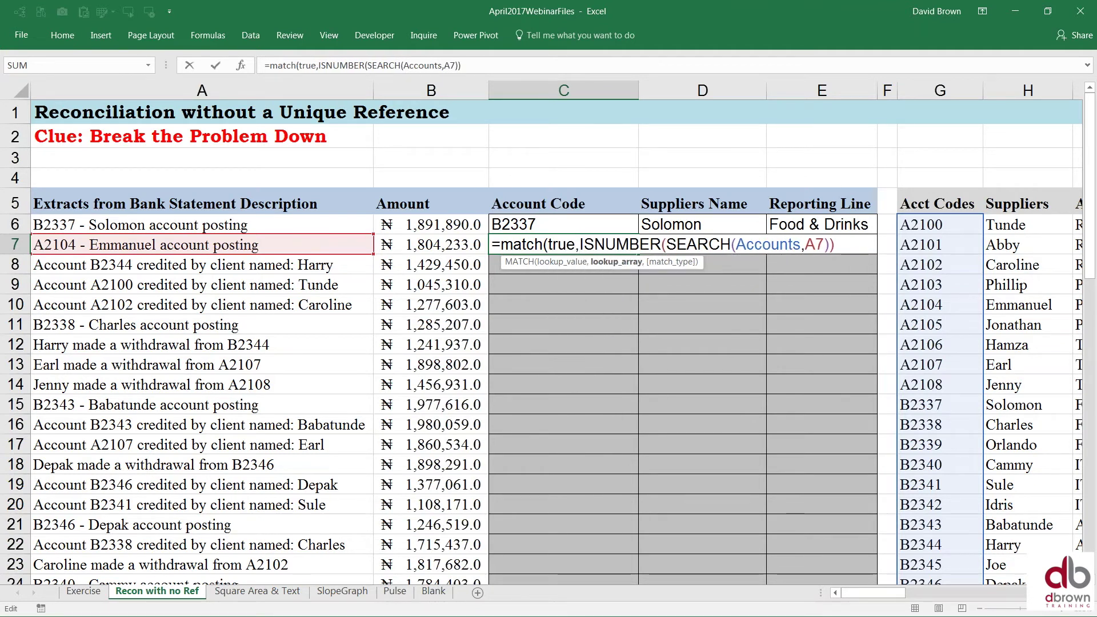
pyautogui.click(779, 245)
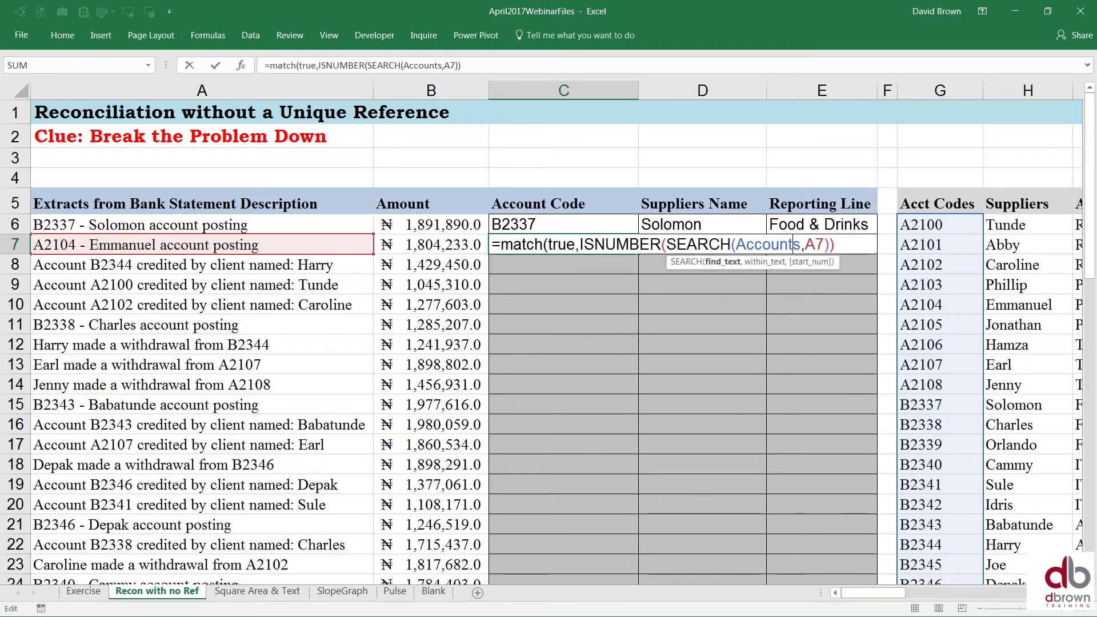
pyautogui.click(834, 244)
pyautogui.write(',')
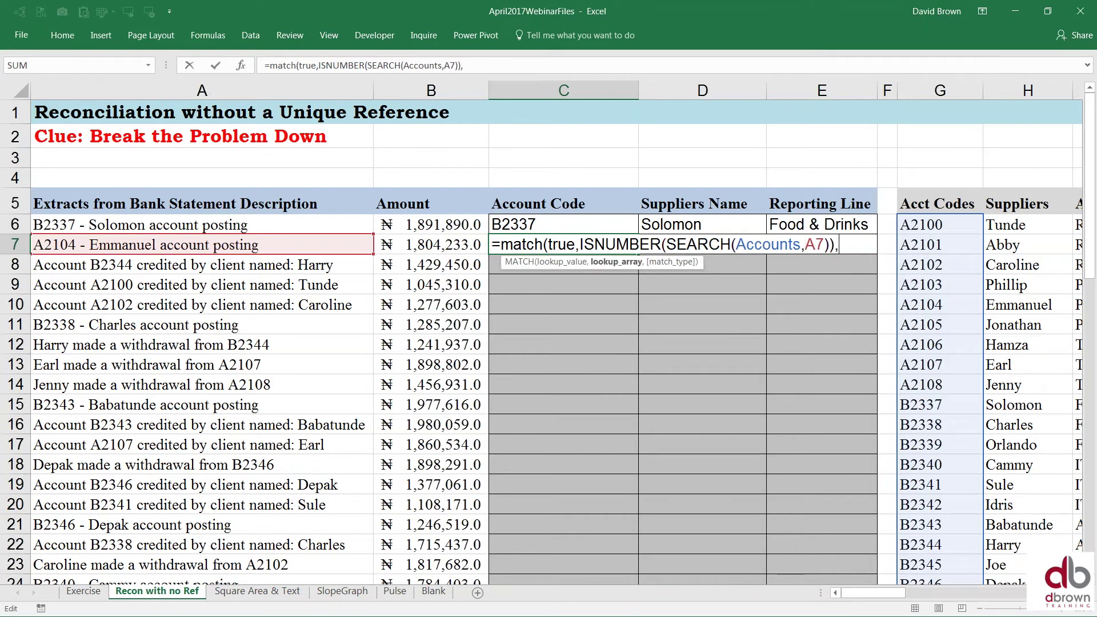
pyautogui.write('0')
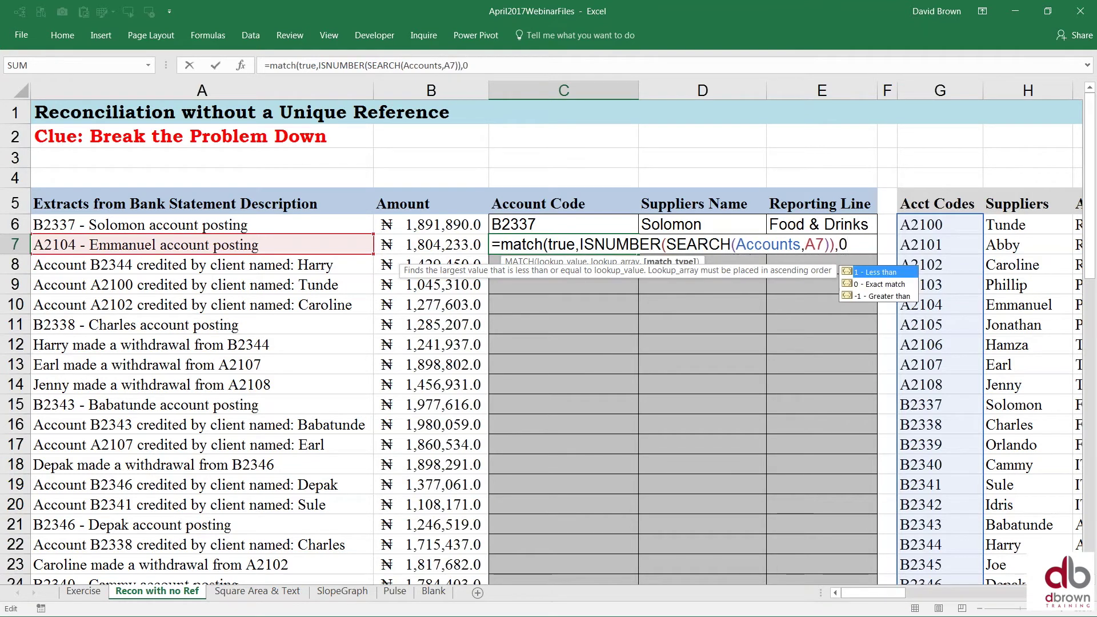
pyautogui.write(')')
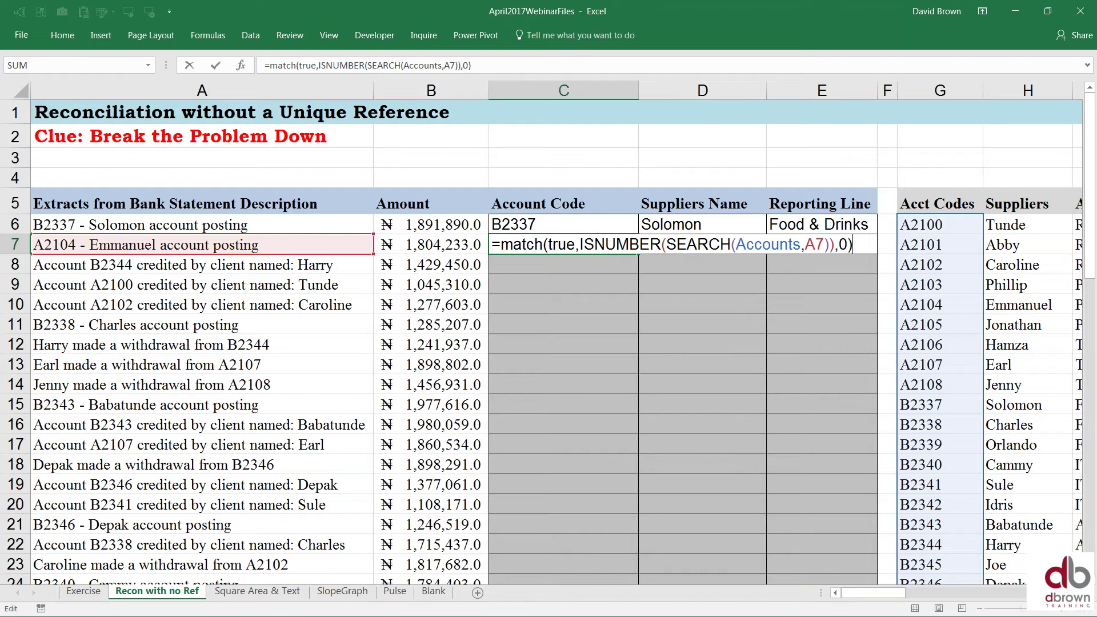
pyautogui.press('Return')
# Evaluate C7's MATCH formula with F9 to reveal position 5, keeping the formula intact
pyautogui.click(563, 244)
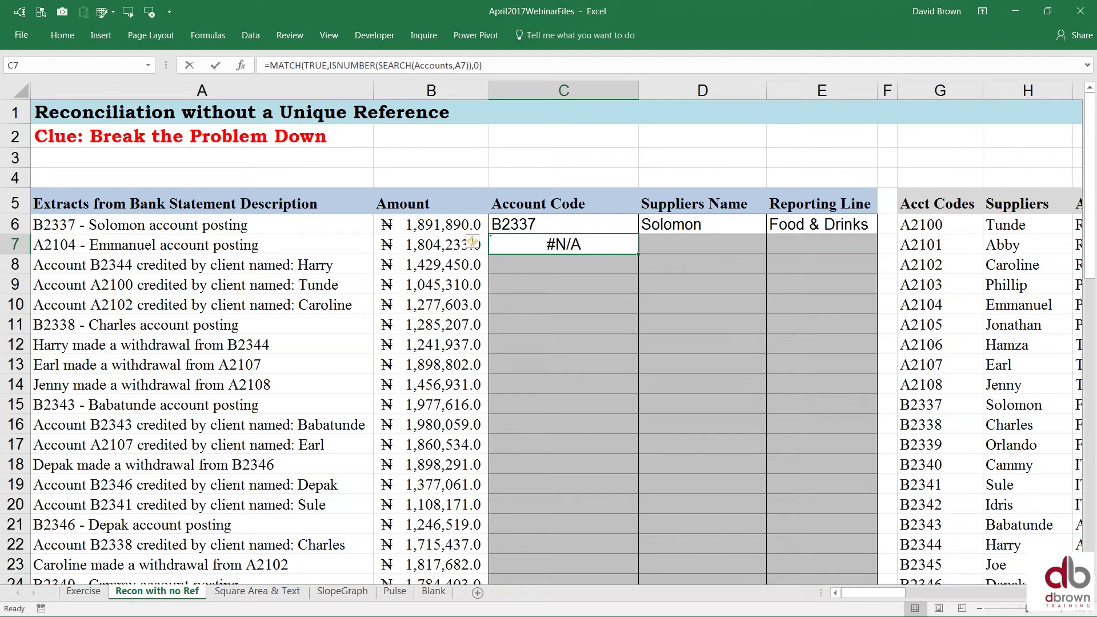
pyautogui.press('F2')
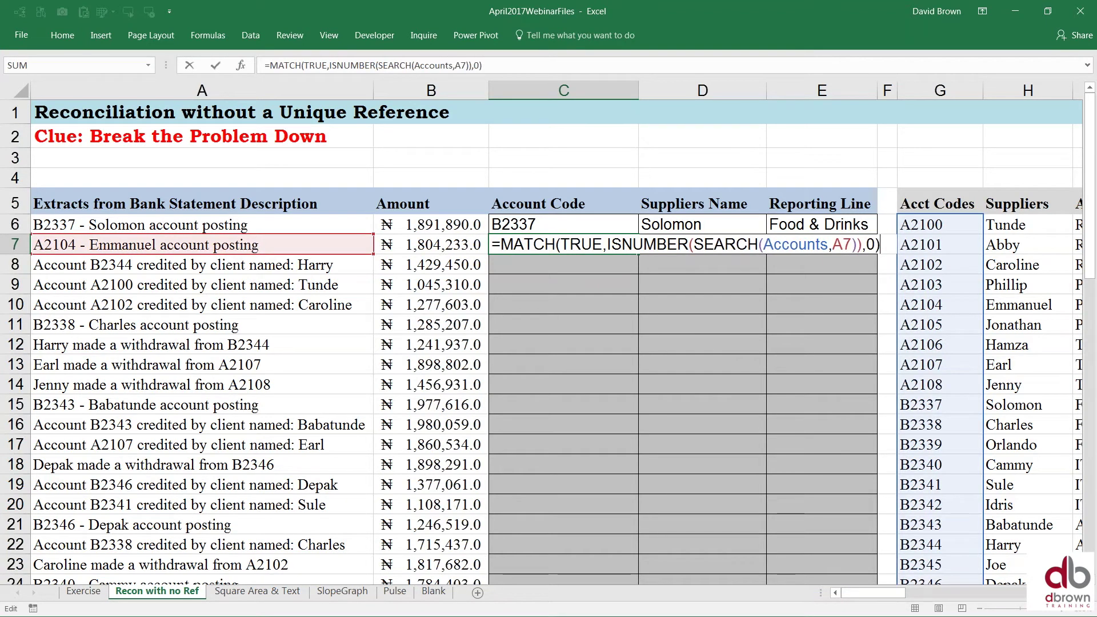
pyautogui.press('F9')
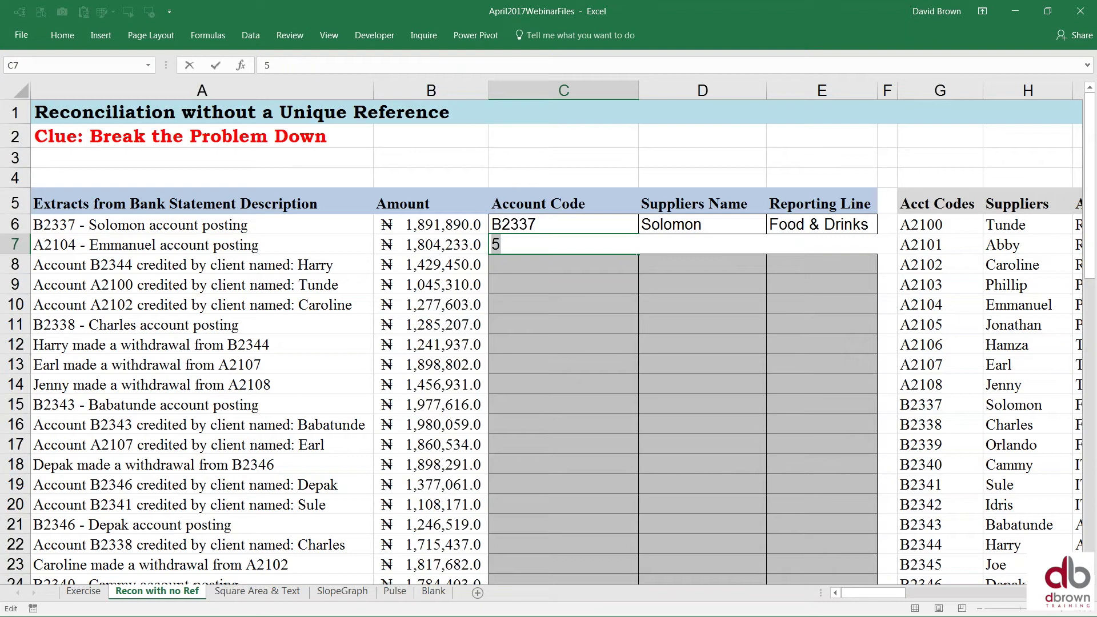
pyautogui.hotkey('ctrl', 'Return')
pyautogui.hotkey('ctrl', 'z')
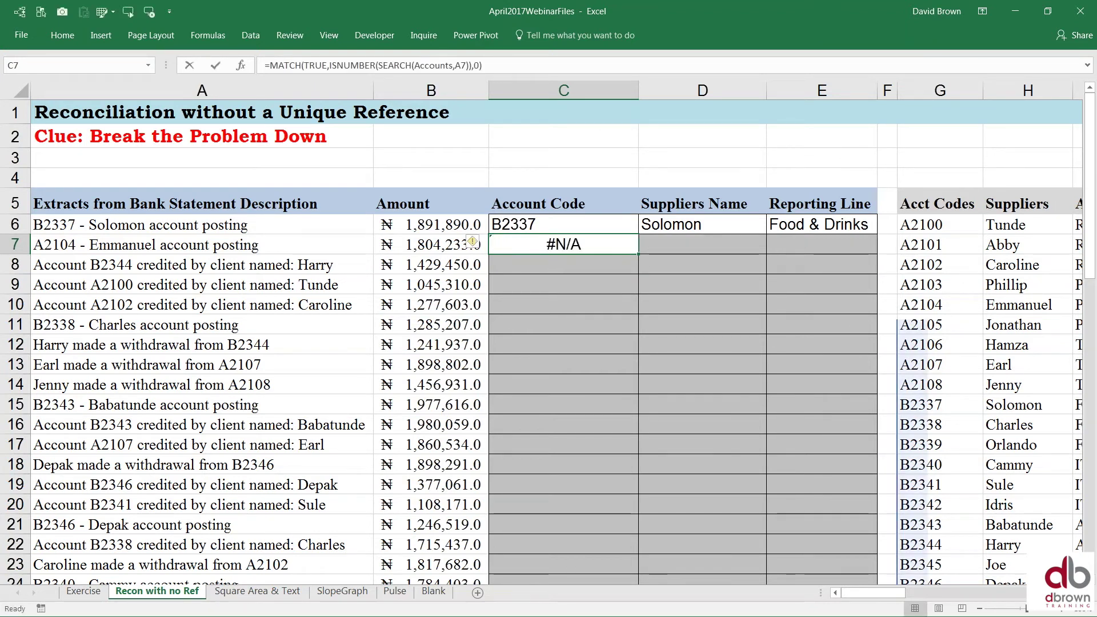
pyautogui.press('F2')
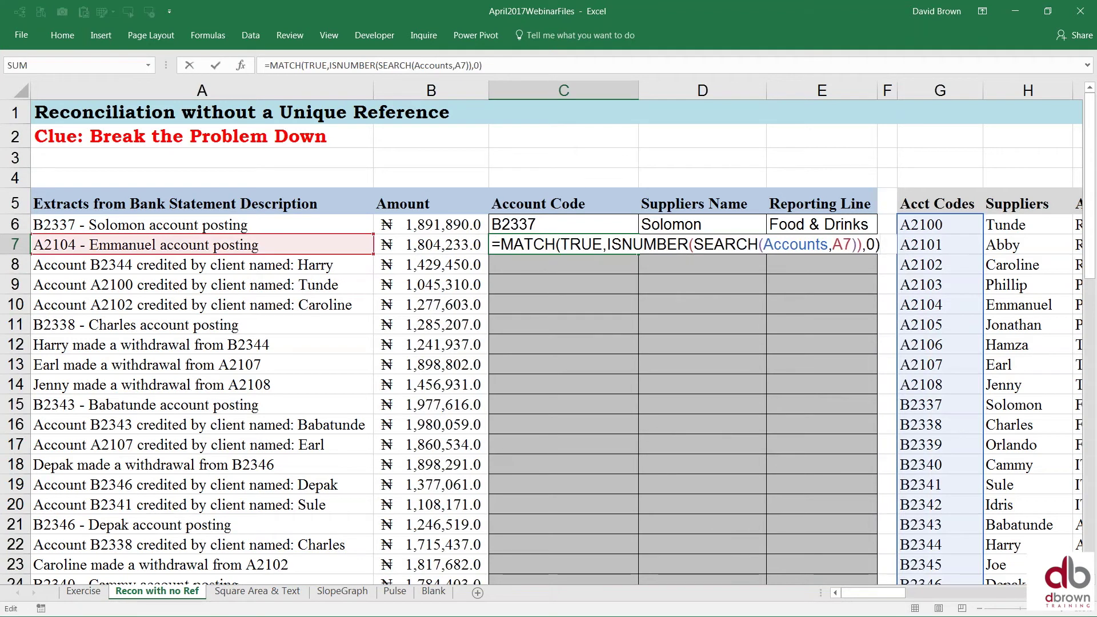
pyautogui.press('F9')
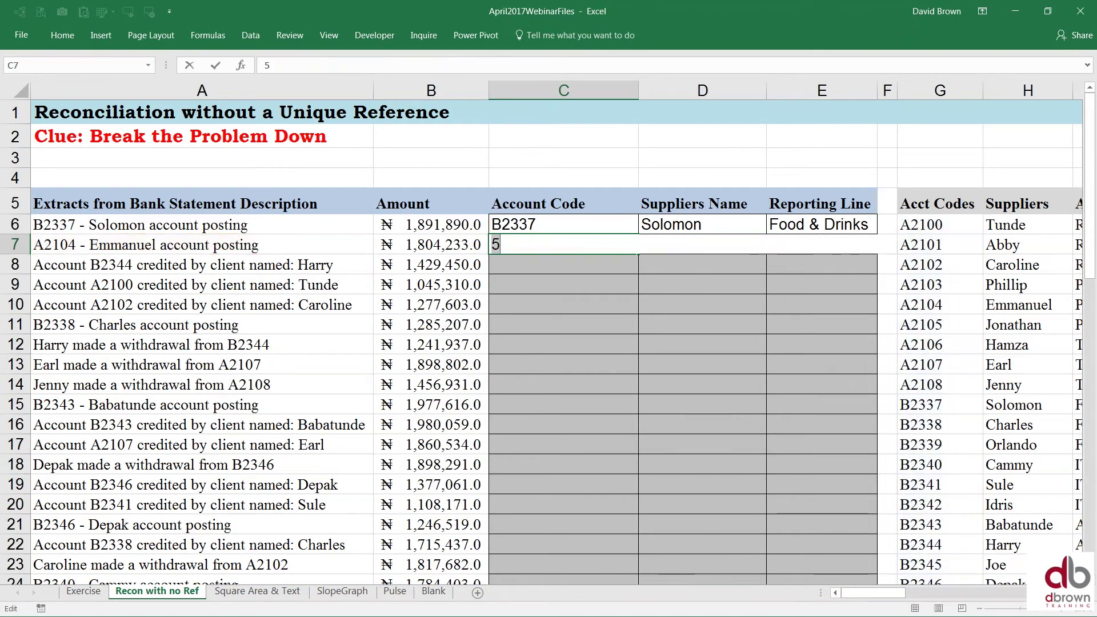
pyautogui.press('Escape')
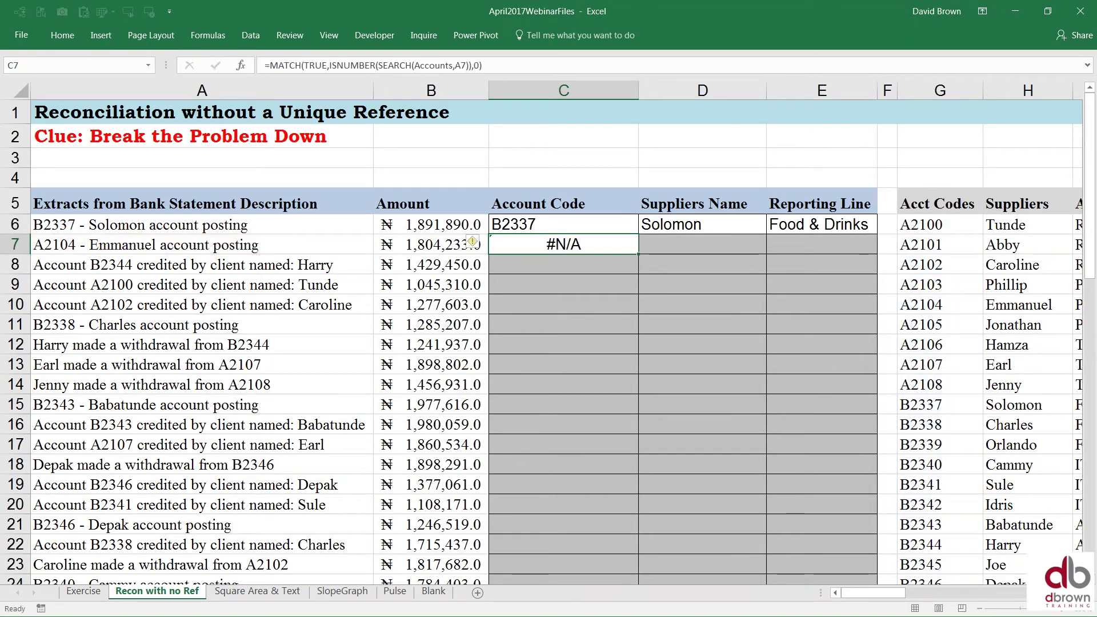
pyautogui.press('F2')
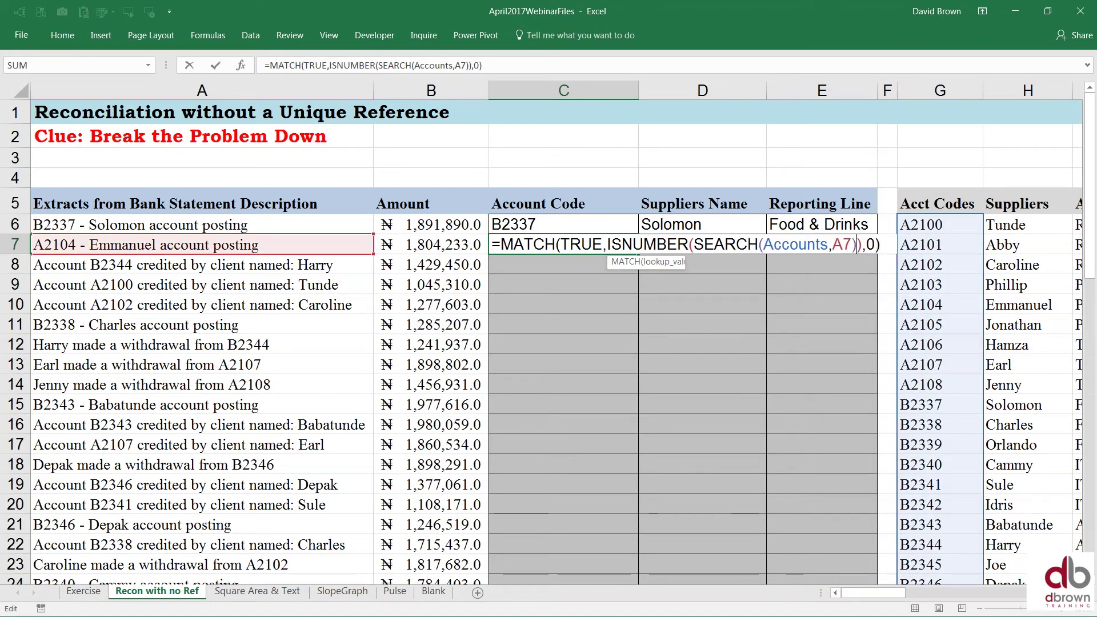
pyautogui.press('Escape')
pyautogui.press('F2')
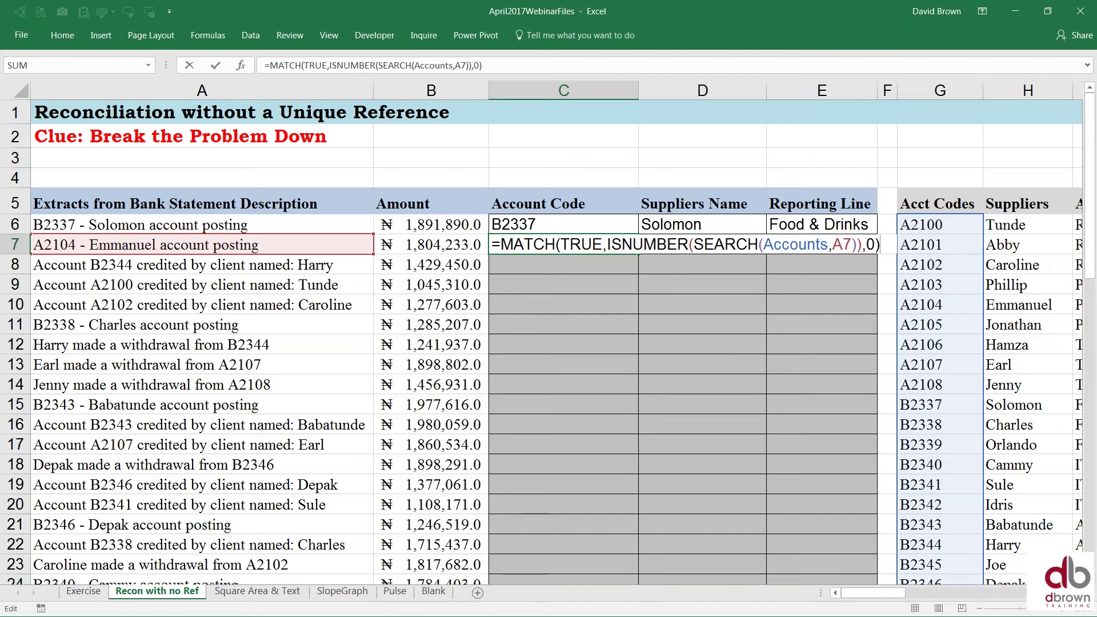
pyautogui.press('F9')
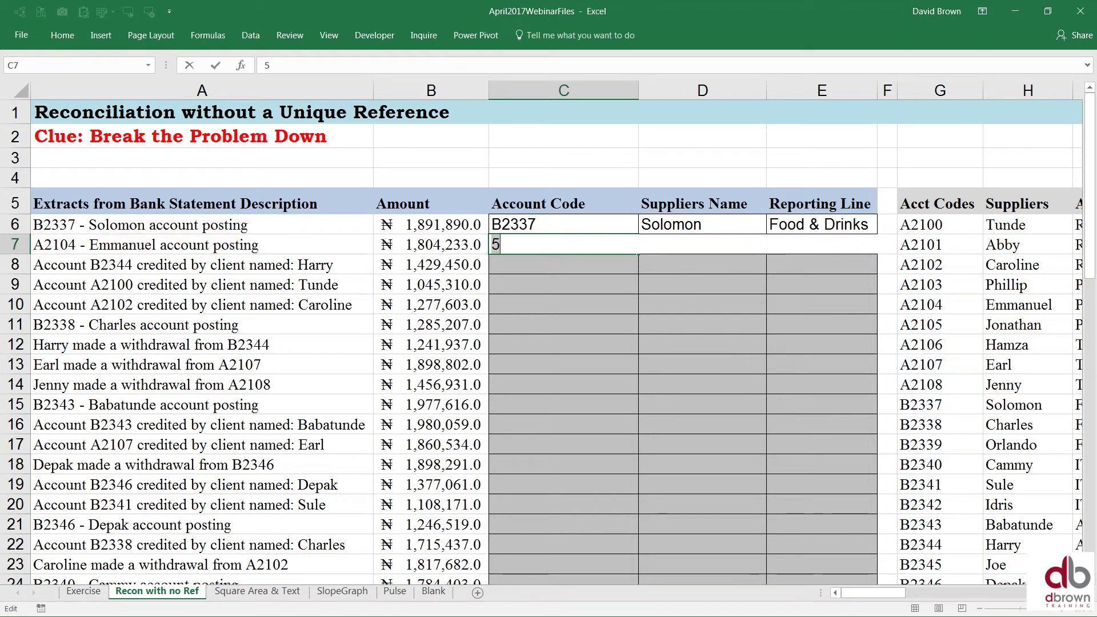
pyautogui.click(940, 245)
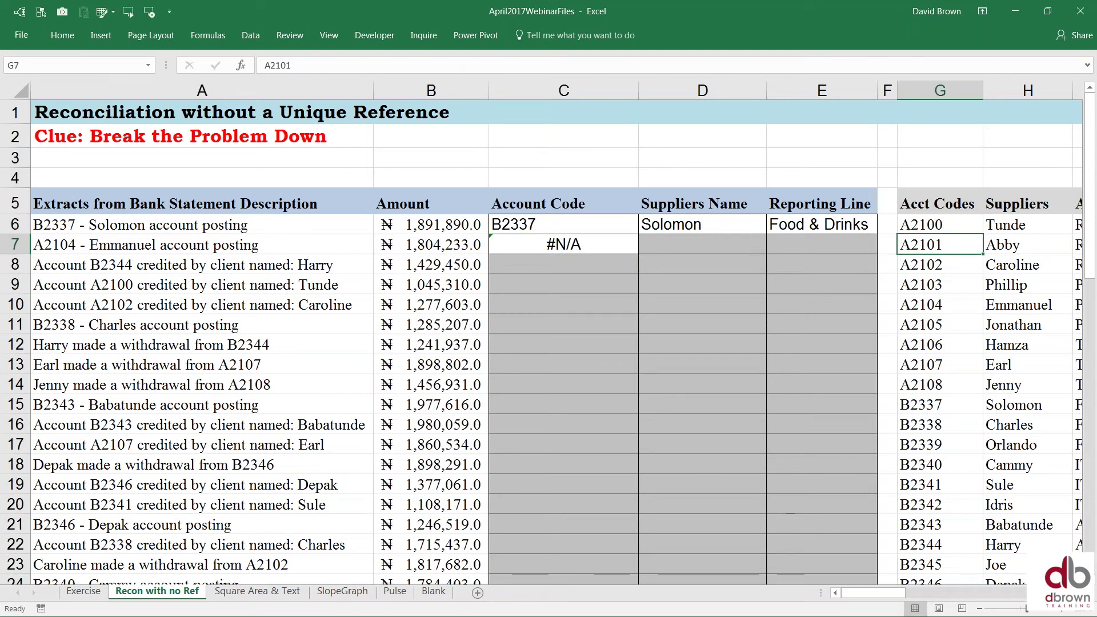
pyautogui.press('Down')
pyautogui.press('Down')
pyautogui.press('Down')
pyautogui.press('Up')
pyautogui.press('Up')
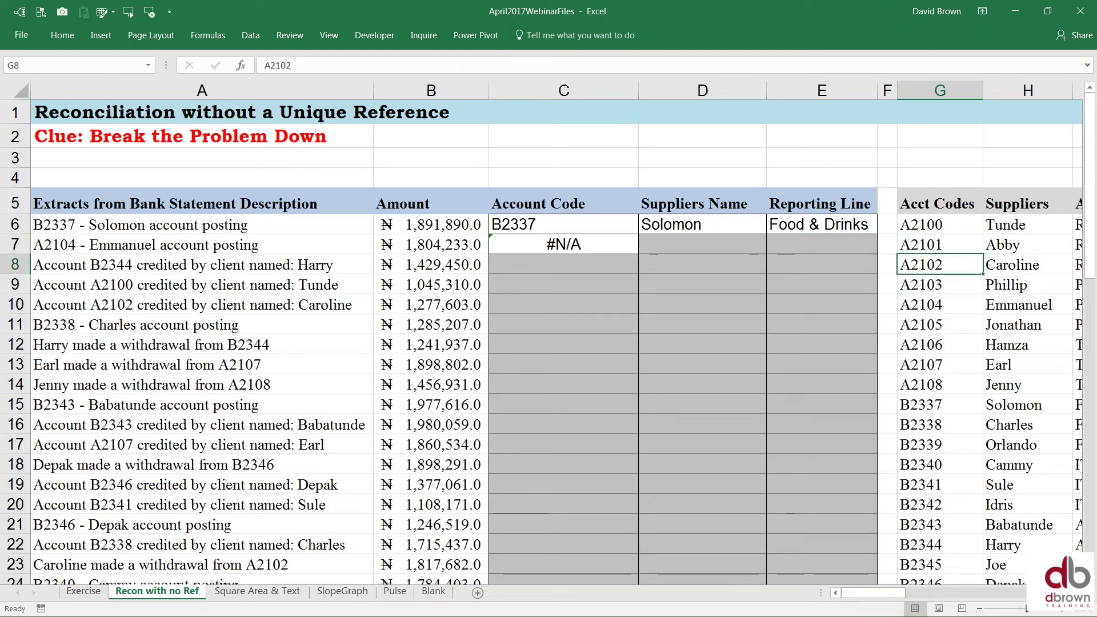
pyautogui.press('Up')
pyautogui.press('Up')
pyautogui.hotkey('shift', 'Down')
pyautogui.hotkey('shift', 'Down')
pyautogui.hotkey('shift', 'Down')
pyautogui.hotkey('shift', 'Down')
pyautogui.hotkey('shift', 'Down')
pyautogui.hotkey('shift', 'Down')
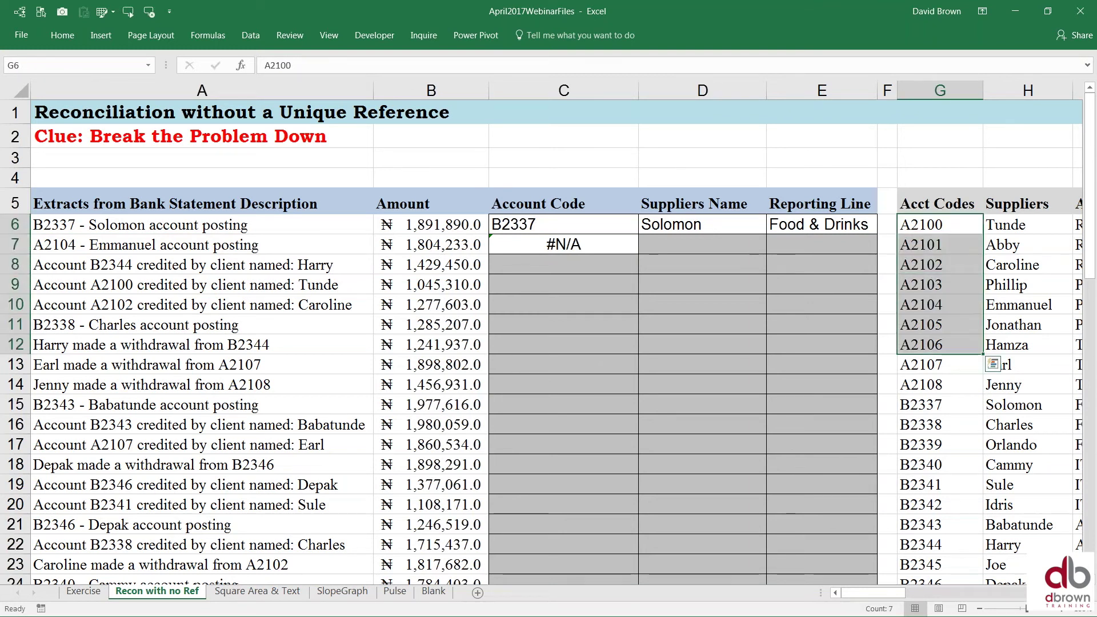
pyautogui.press('Down')
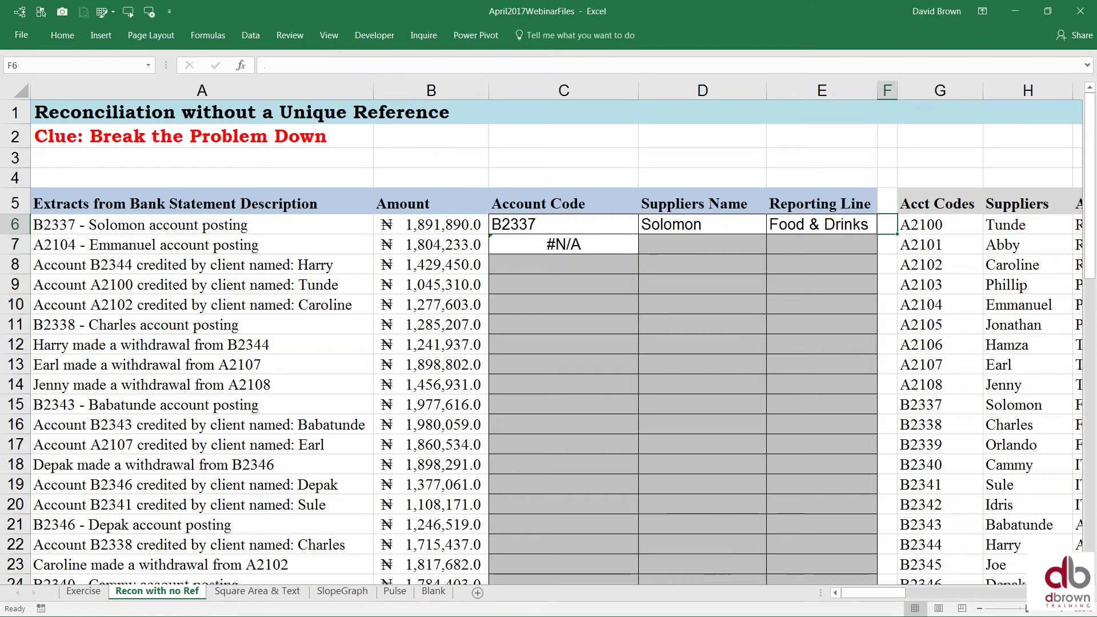
pyautogui.press('Up')
pyautogui.hotkey('shift', 'Down')
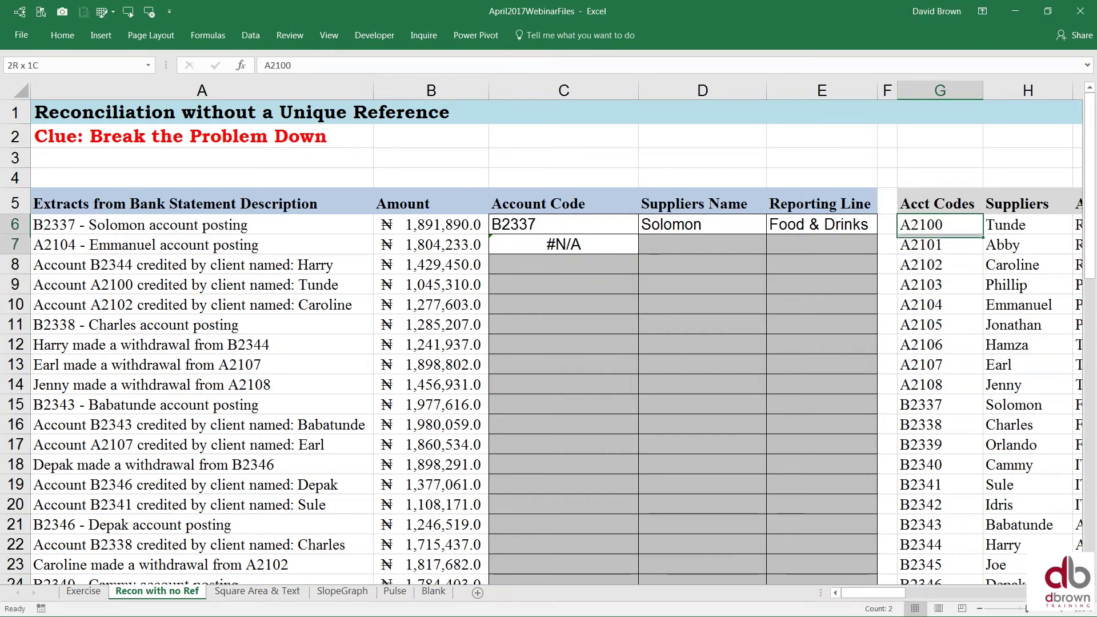
pyautogui.hotkey('shift', 'Down')
pyautogui.hotkey('shift', 'Down')
pyautogui.hotkey('shift', 'Down')
pyautogui.hotkey('shift', 'Down')
pyautogui.hotkey('shift', 'Down')
pyautogui.press('Up')
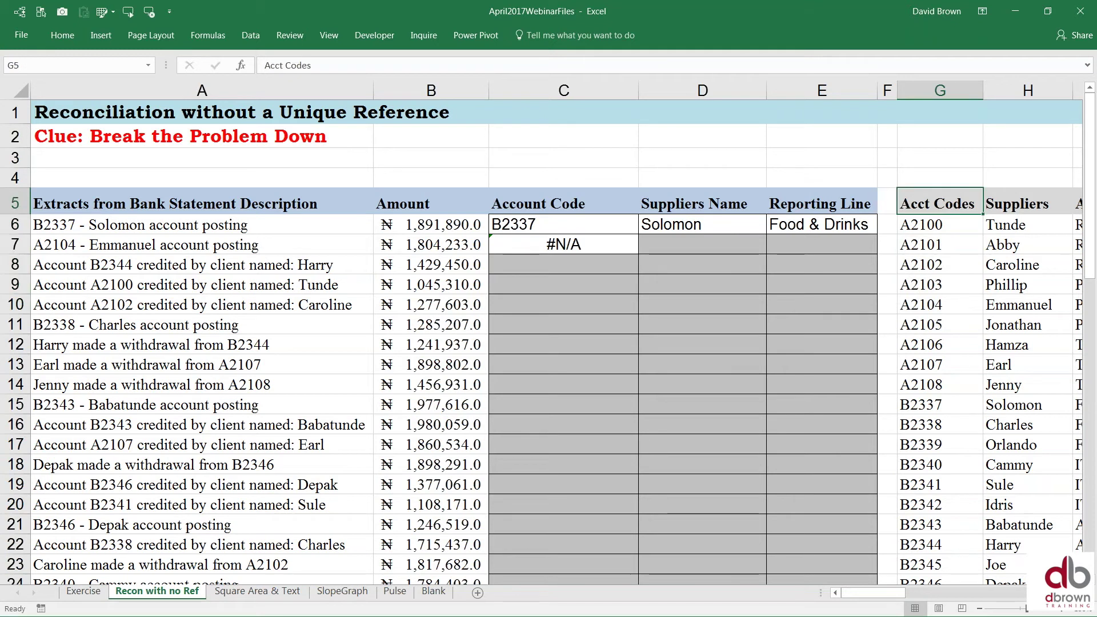
pyautogui.press('Down')
pyautogui.press('Down')
pyautogui.press('Down')
pyautogui.press('Down')
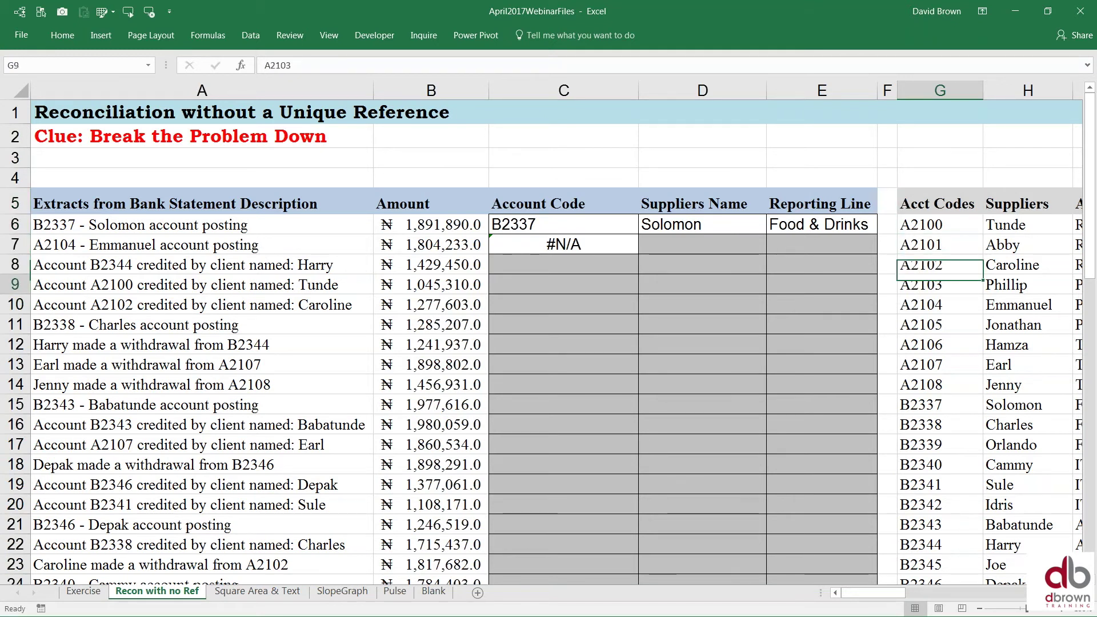
pyautogui.press('Up')
pyautogui.press('Up')
pyautogui.press('Up')
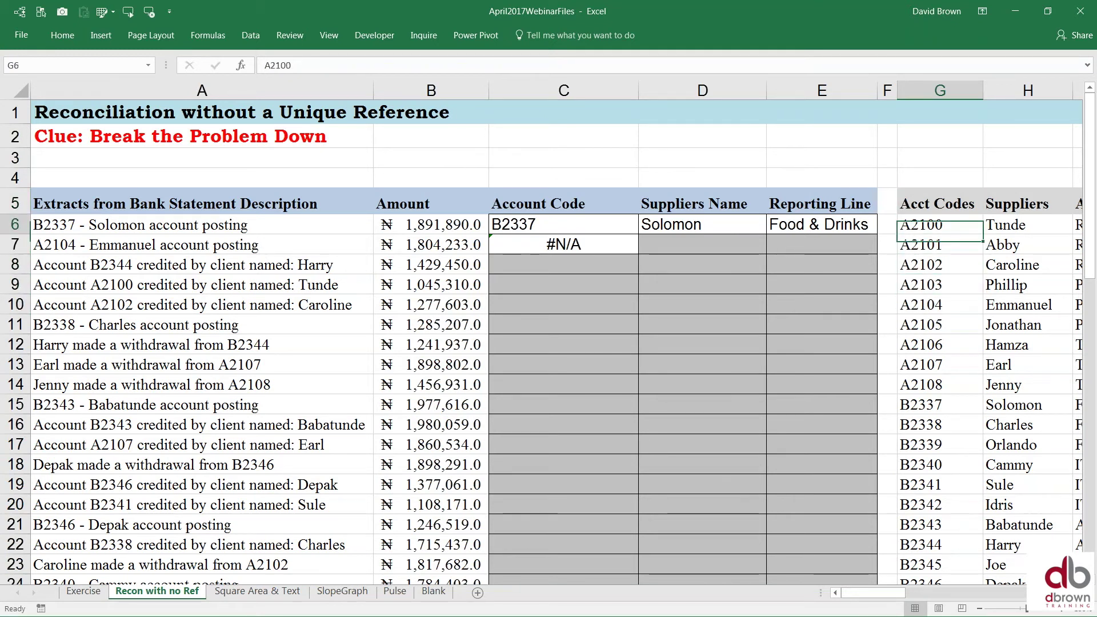
pyautogui.press('Left')
pyautogui.press('Down')
pyautogui.press('Left')
pyautogui.press('Left')
pyautogui.press('Left')
# Wrap the MATCH in INDEX(Accounts,…,1) and array-enter it, returning account code A2104
pyautogui.press('F2')
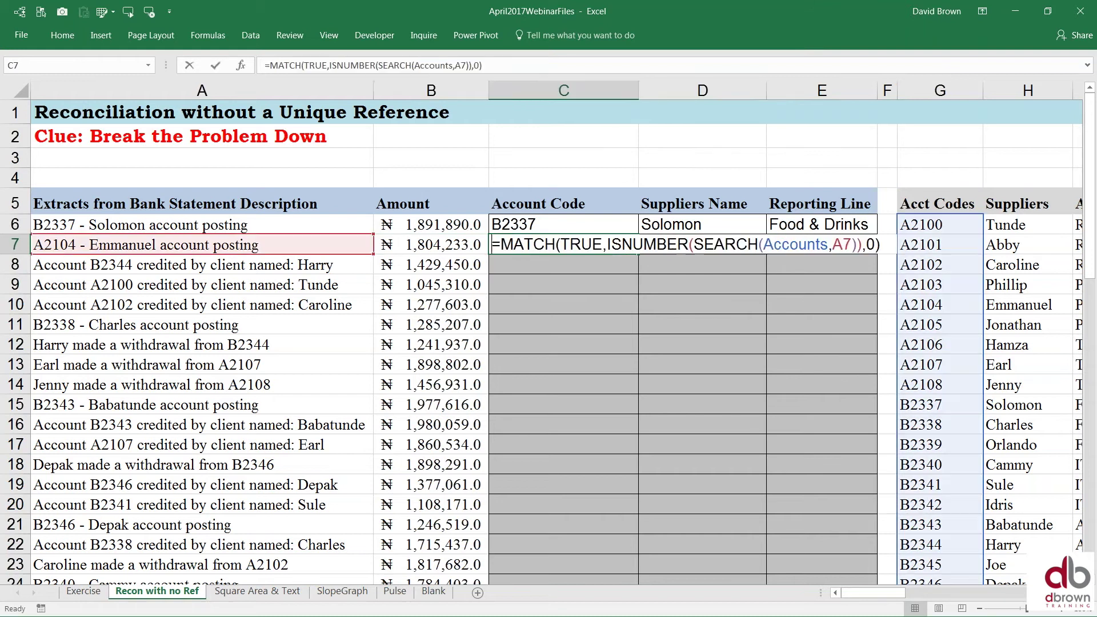
pyautogui.press('Left')
pyautogui.press('Left')
pyautogui.press('Left')
pyautogui.press('Left')
pyautogui.press('Left')
pyautogui.press('Left')
pyautogui.press('Left')
pyautogui.press('Left')
pyautogui.press('Left')
pyautogui.press('Left')
pyautogui.press('Left')
pyautogui.press('Left')
pyautogui.press('Left')
pyautogui.press('Left')
pyautogui.press('Left')
pyautogui.press('Left')
pyautogui.press('Left')
pyautogui.press('Left')
pyautogui.press('Left')
pyautogui.press('Left')
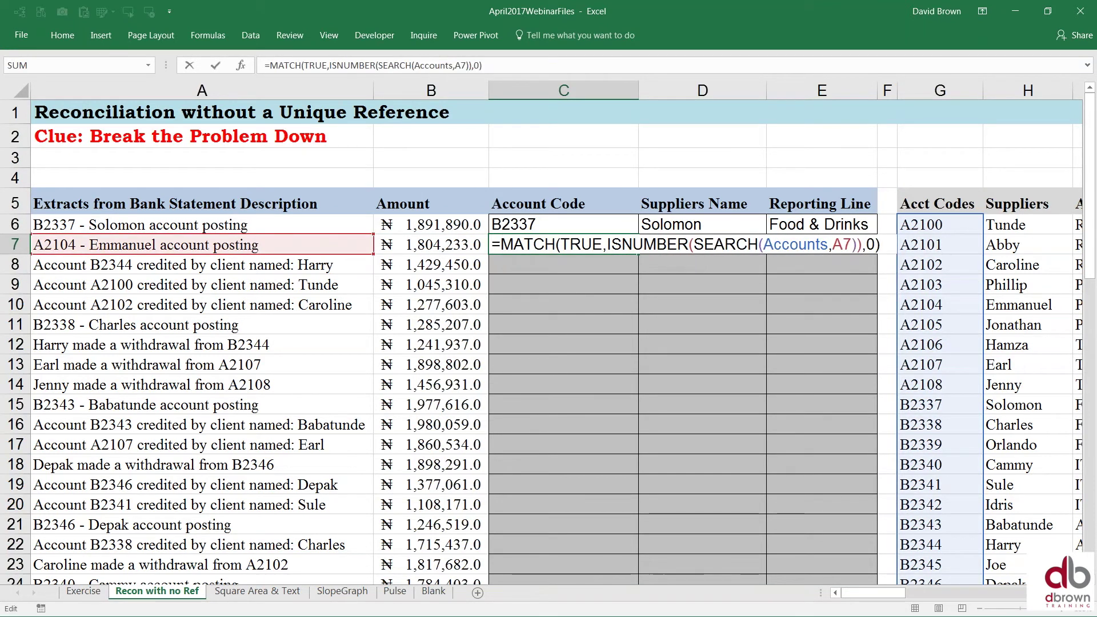
pyautogui.write('index')
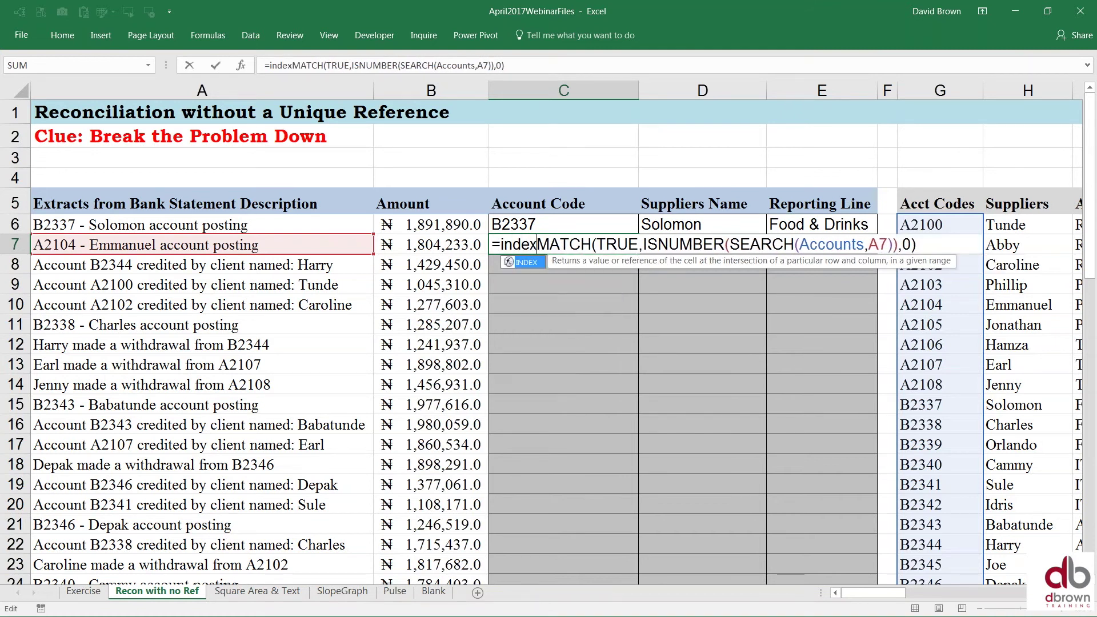
pyautogui.write('(')
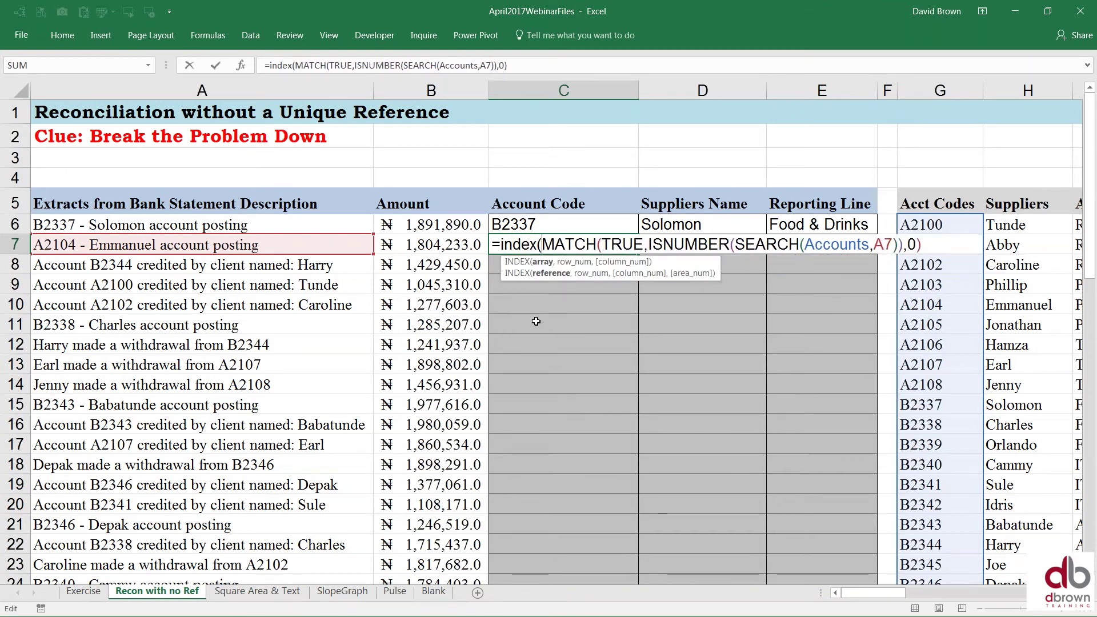
pyautogui.write('acc')
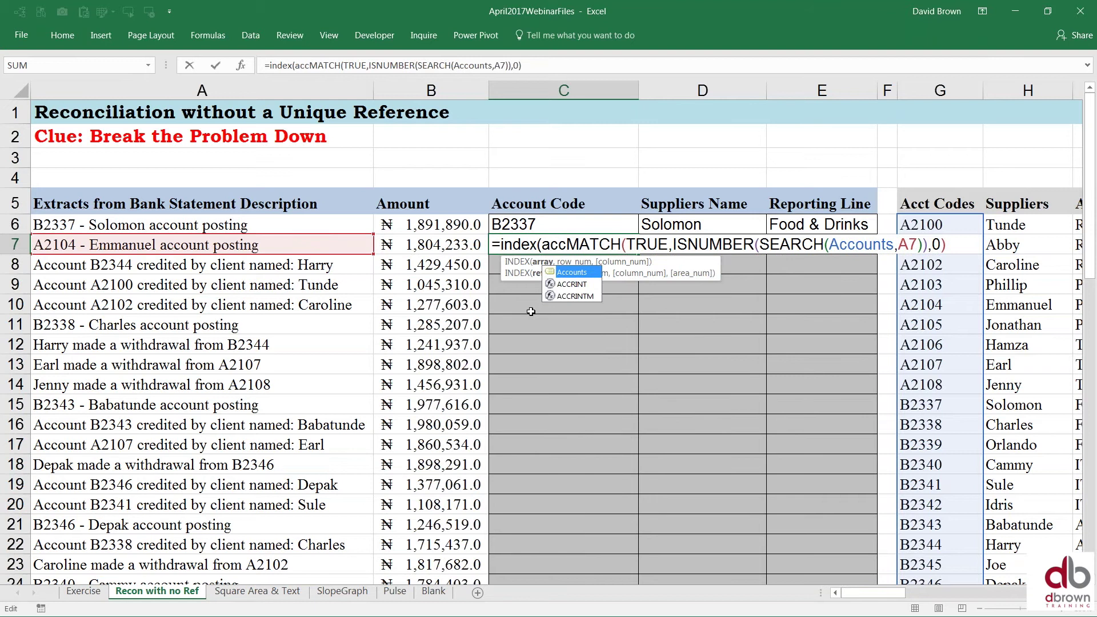
pyautogui.press('Tab')
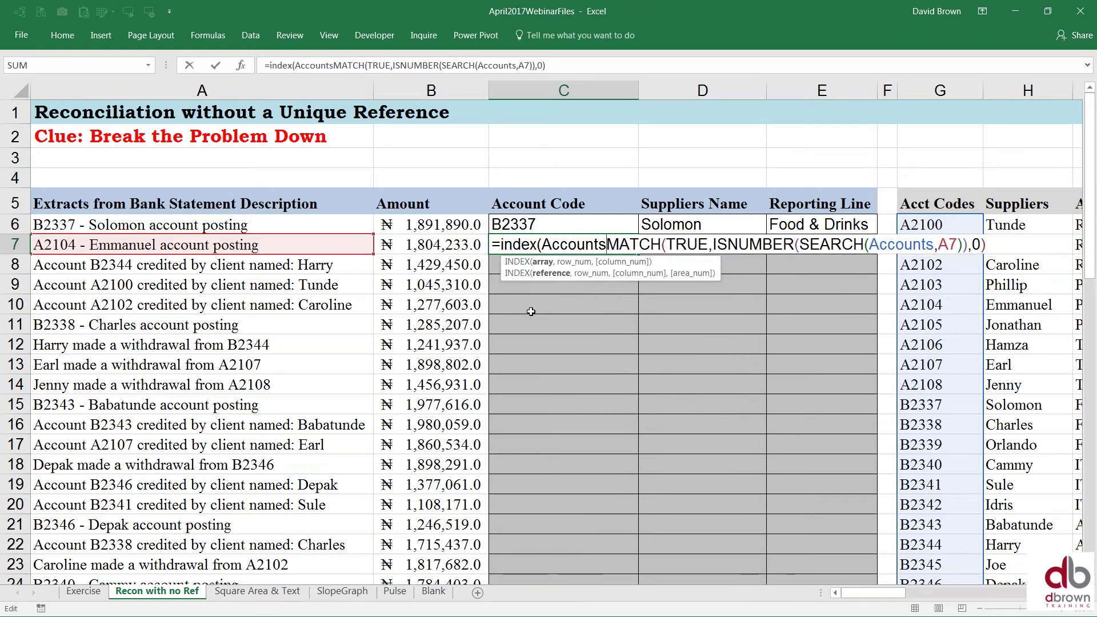
pyautogui.write(',')
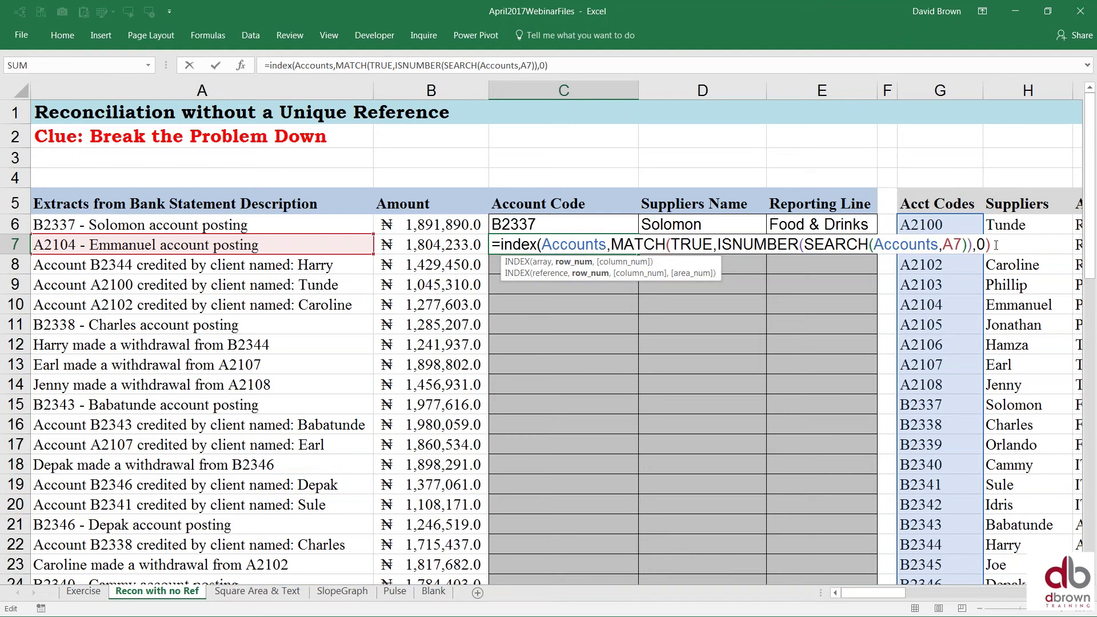
pyautogui.write(',')
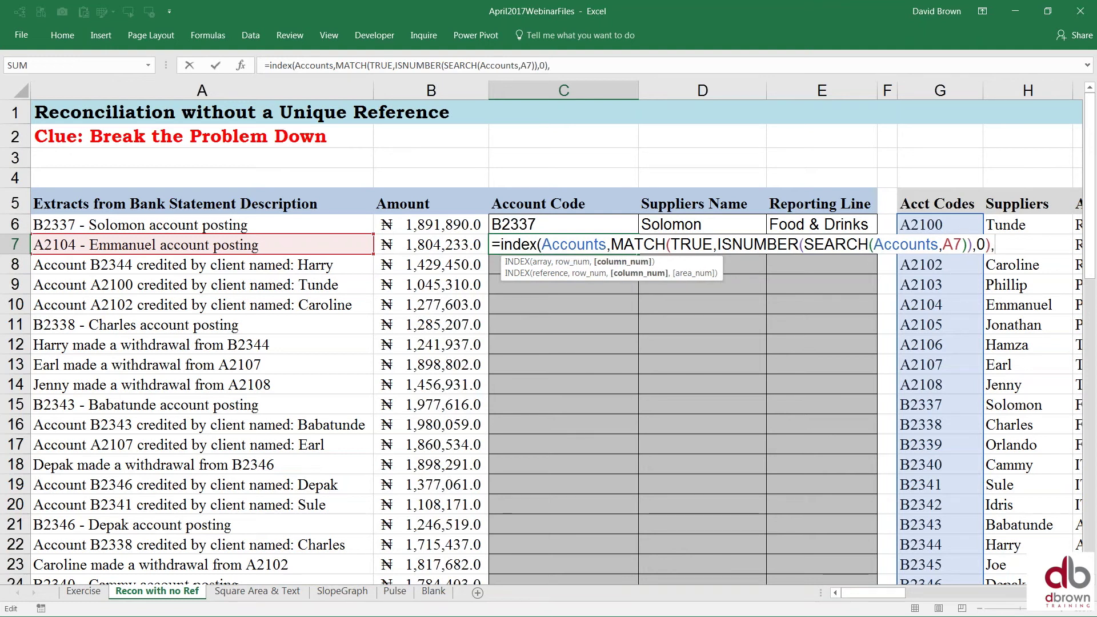
pyautogui.write('1)')
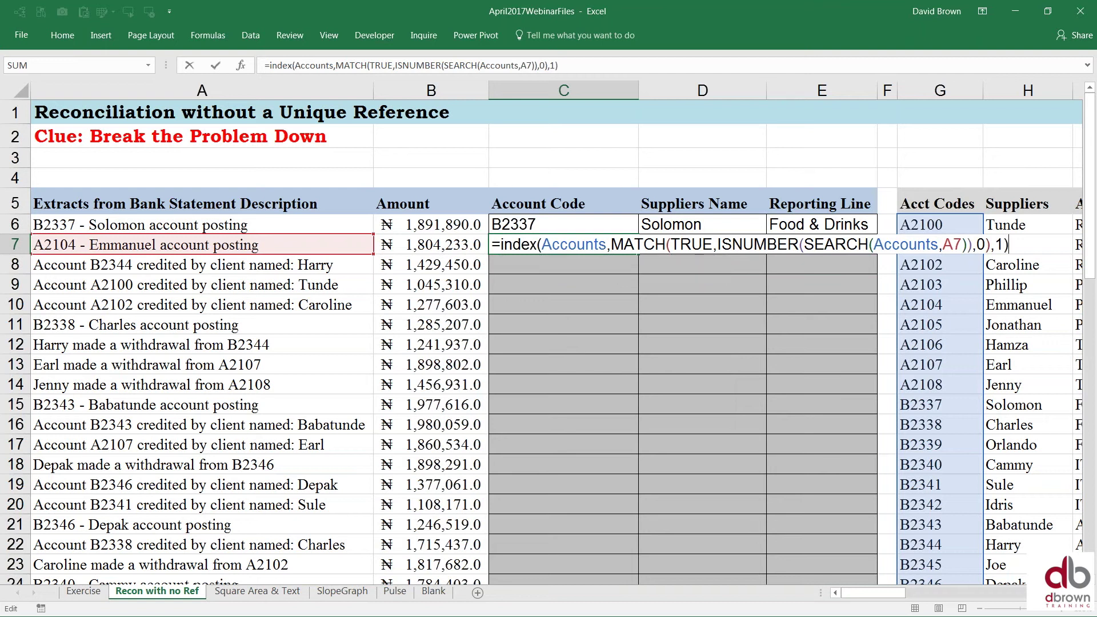
pyautogui.hotkey('ctrl', 'Return')
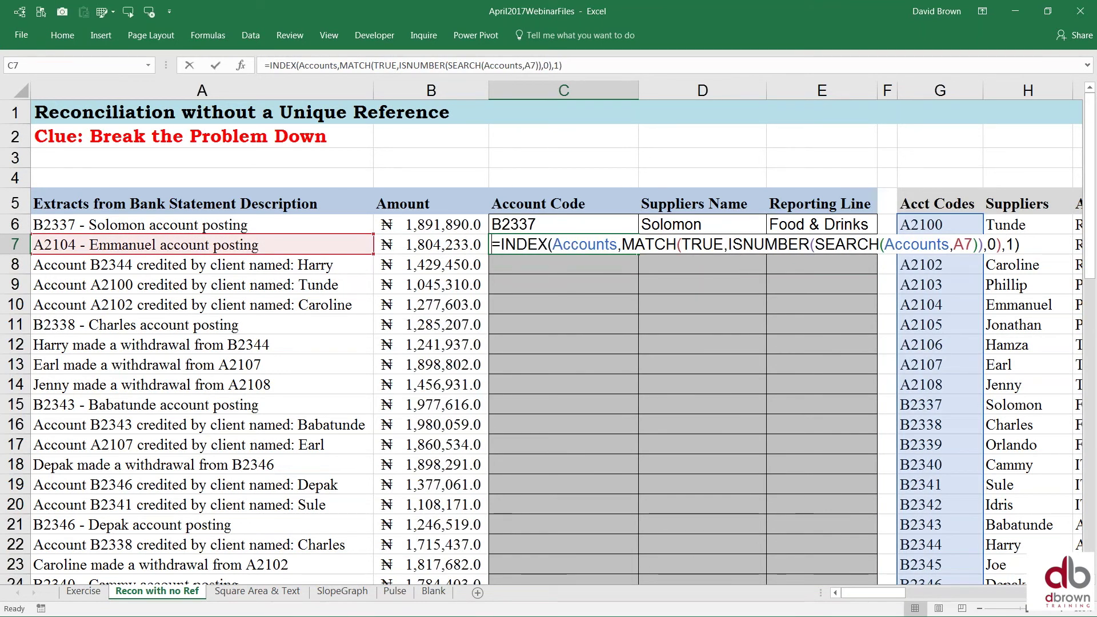
pyautogui.press('F2')
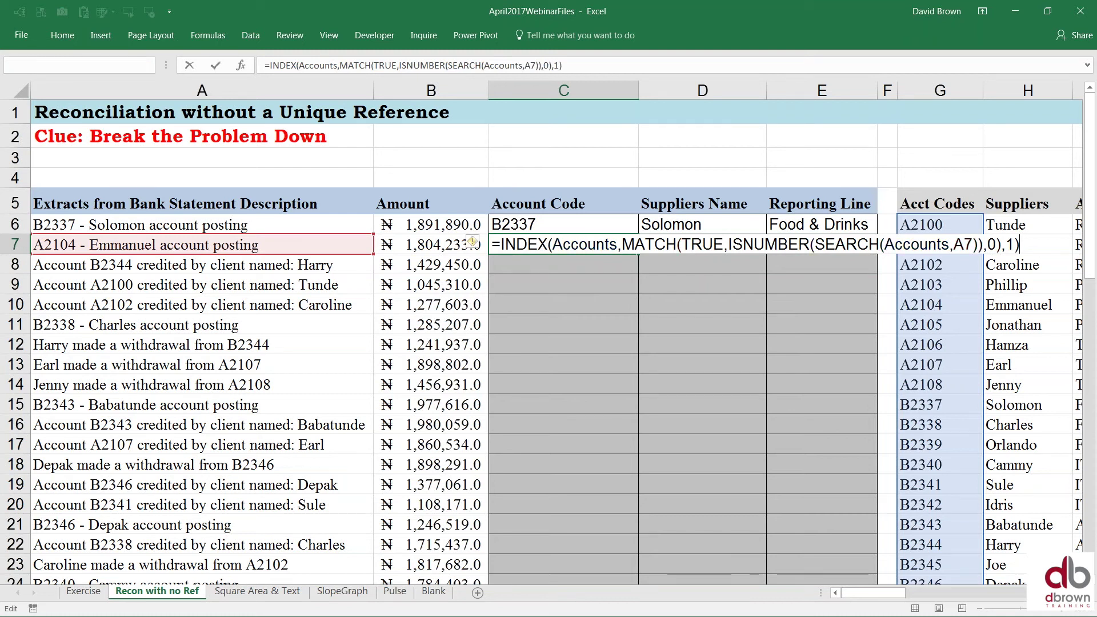
pyautogui.hotkey('ctrl', 'shift', 'Return')
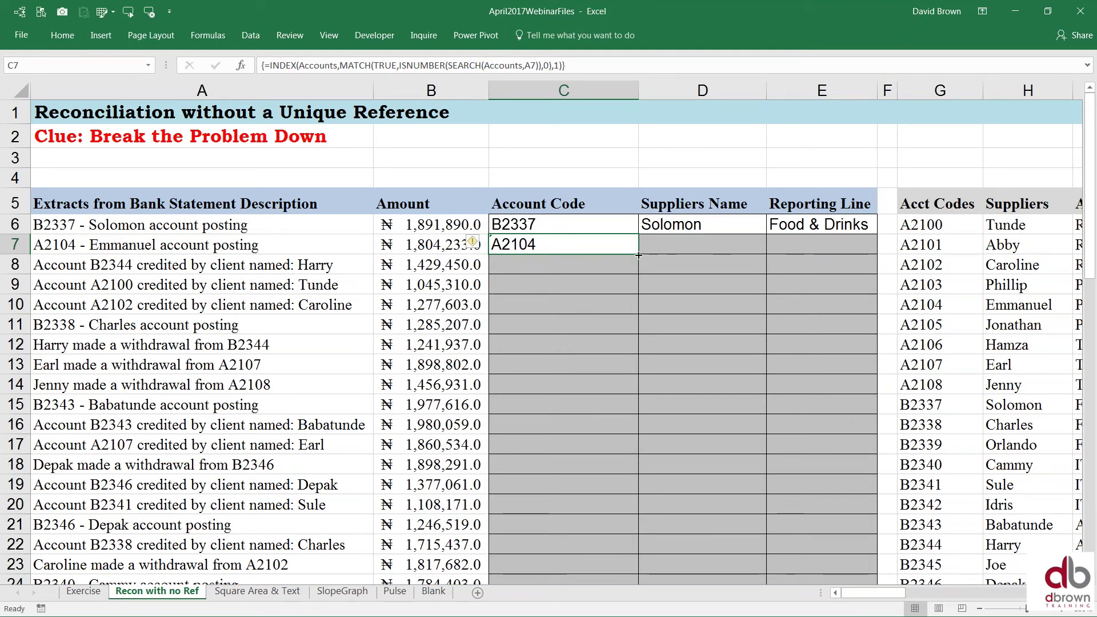
pyautogui.moveTo(638, 254); pyautogui.dragTo(638, 254)
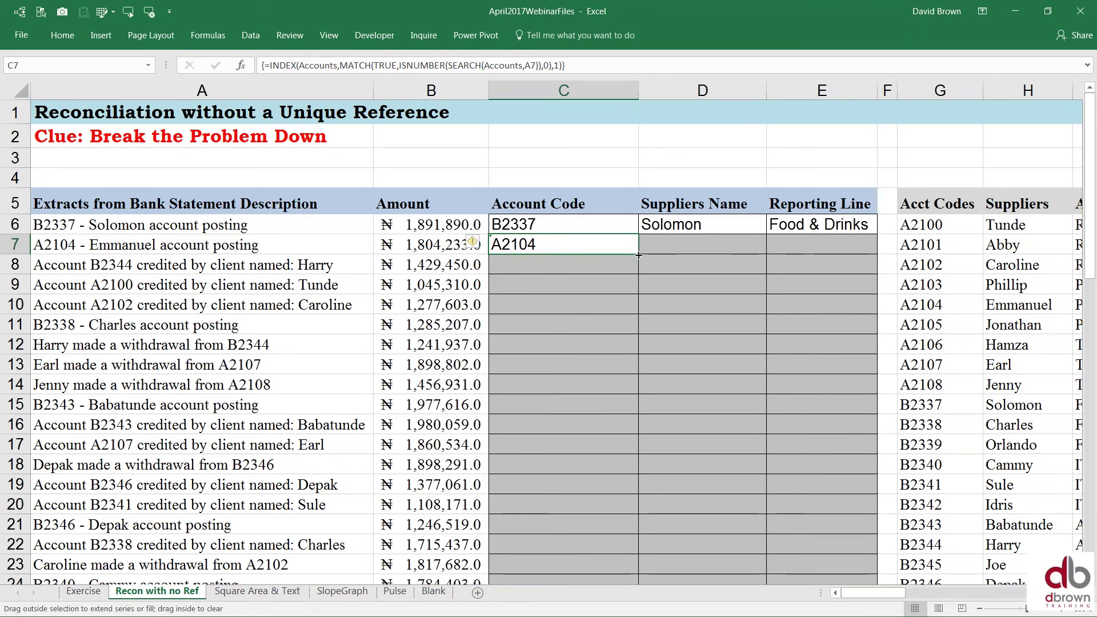
pyautogui.doubleClick(638, 255)
pyautogui.press('Down')
pyautogui.press('Down')
pyautogui.press('Down')
pyautogui.press('Down')
pyautogui.press('Down')
pyautogui.press('Down')
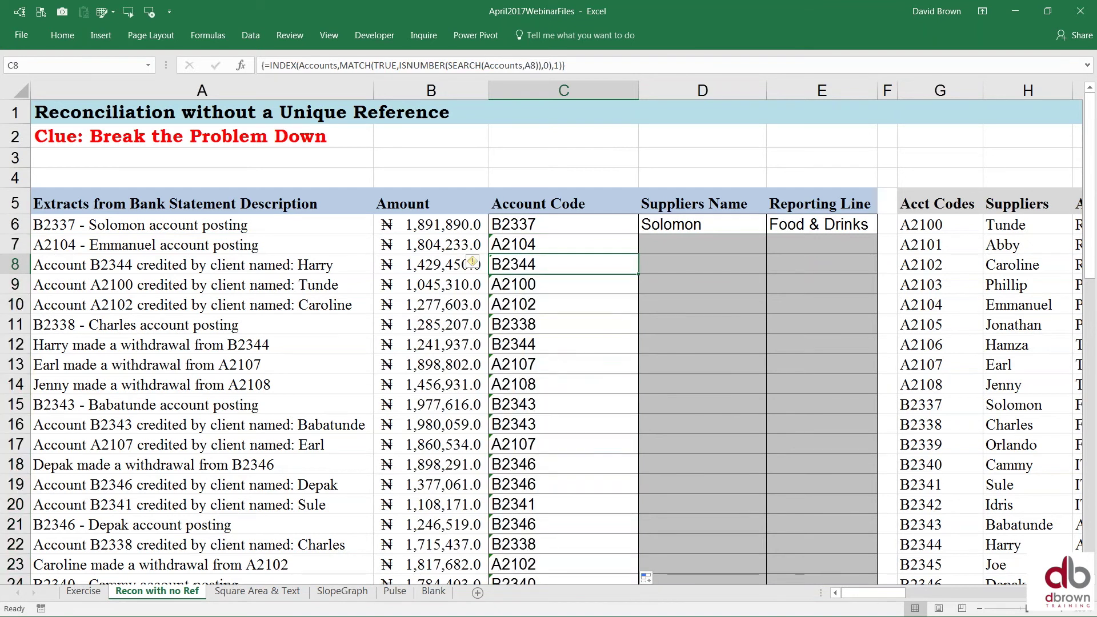
pyautogui.press('Down')
pyautogui.press('Down')
pyautogui.press('Down')
pyautogui.press('Down')
pyautogui.press('Down')
pyautogui.press('Down')
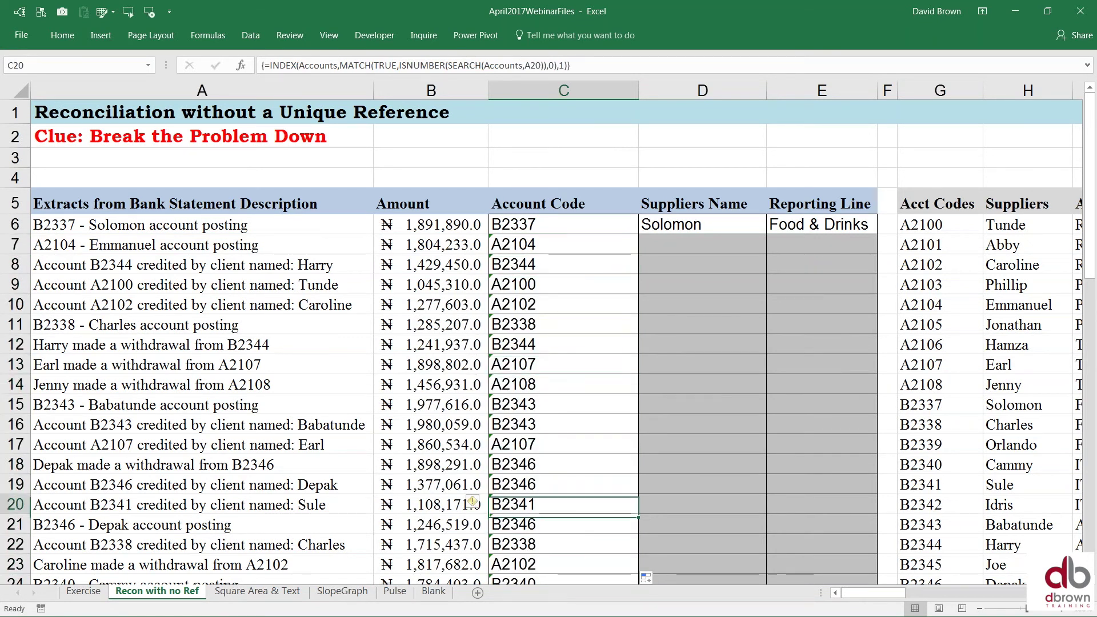
pyautogui.press('Up')
pyautogui.press('Up')
pyautogui.press('Up')
pyautogui.press('Up')
pyautogui.press('Up')
pyautogui.press('Up')
pyautogui.press('Up')
pyautogui.press('Up')
pyautogui.press('Up')
pyautogui.press('Up')
pyautogui.press('Up')
pyautogui.press('Up')
pyautogui.press('Left')
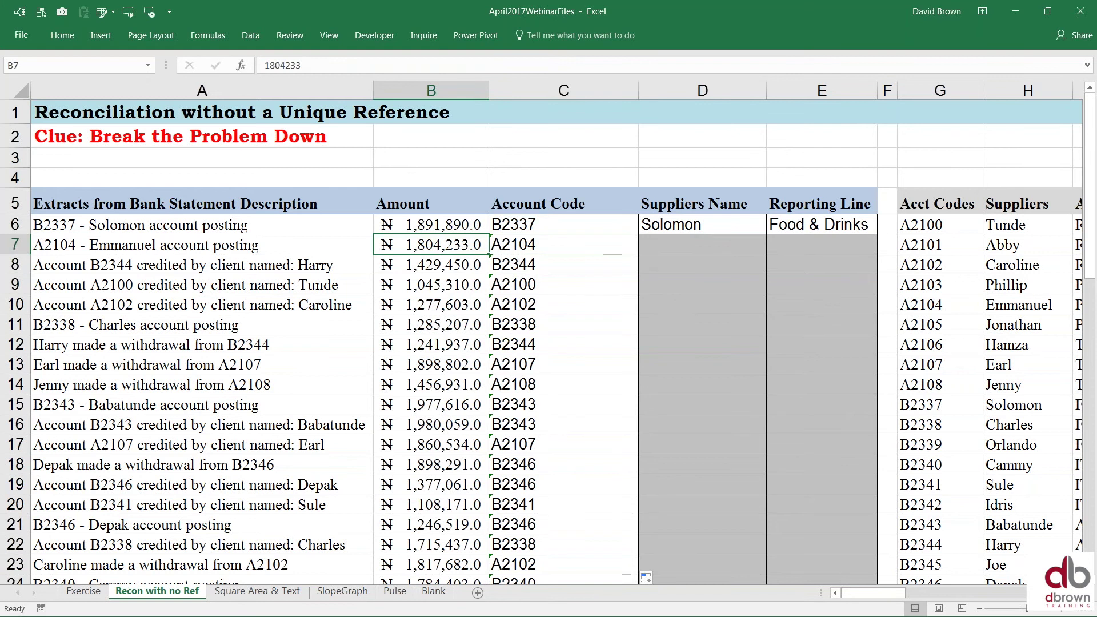
pyautogui.press('Left')
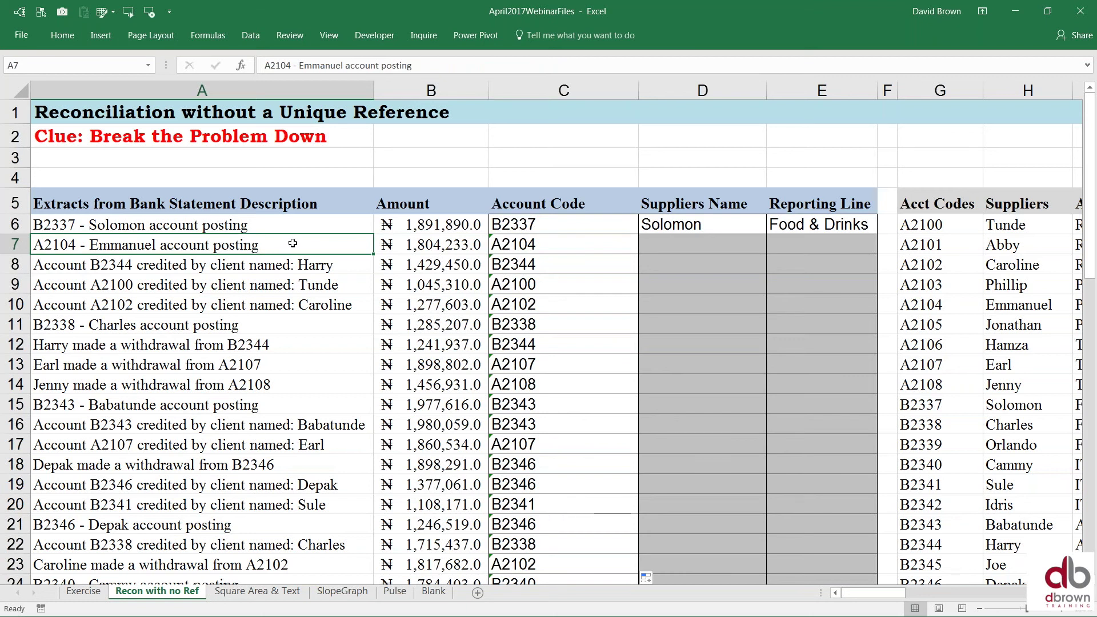
pyautogui.click(544, 243)
pyautogui.press('Down')
pyautogui.press('Down')
# Start a VLOOKUP in D7 with C7's account code as the lookup value
pyautogui.press('Up')
pyautogui.press('Up')
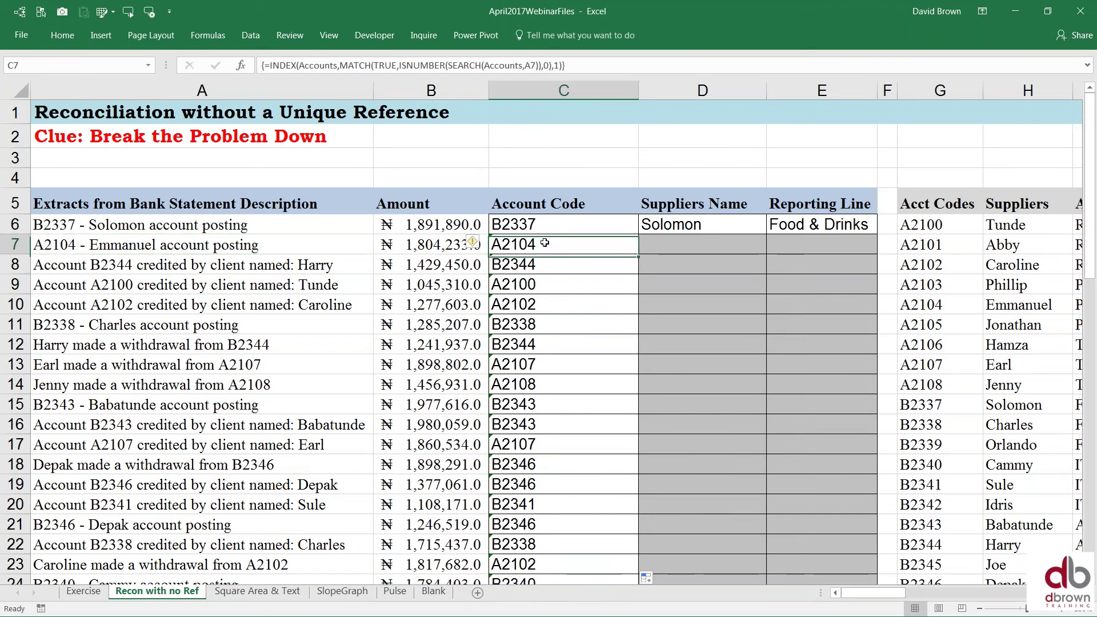
pyautogui.press('Right')
pyautogui.write('=v')
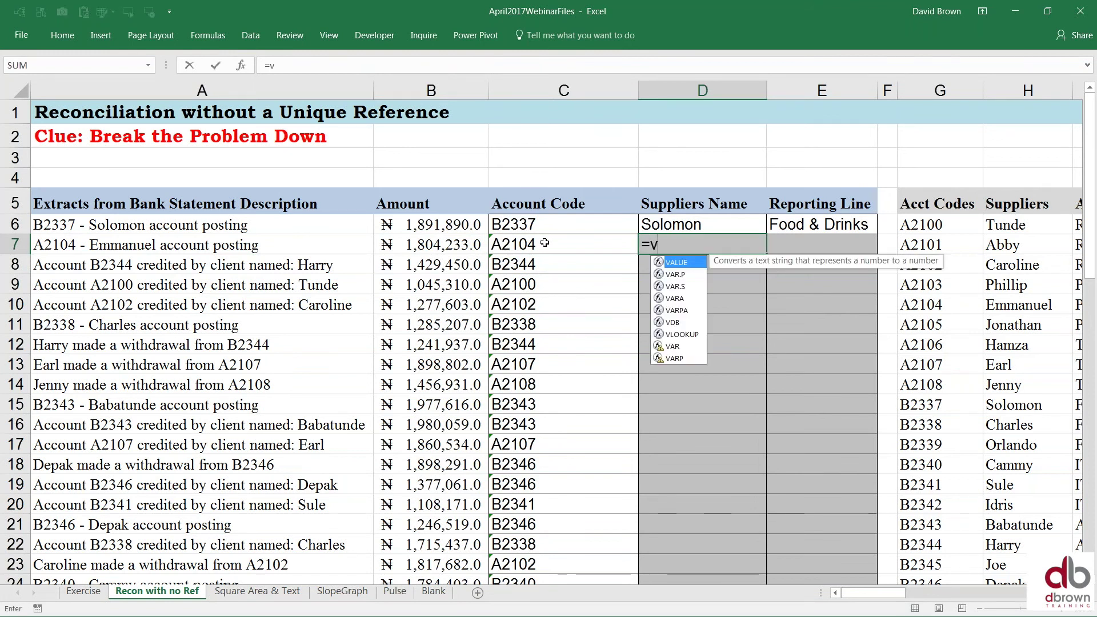
pyautogui.write('lo')
pyautogui.press('Tab')
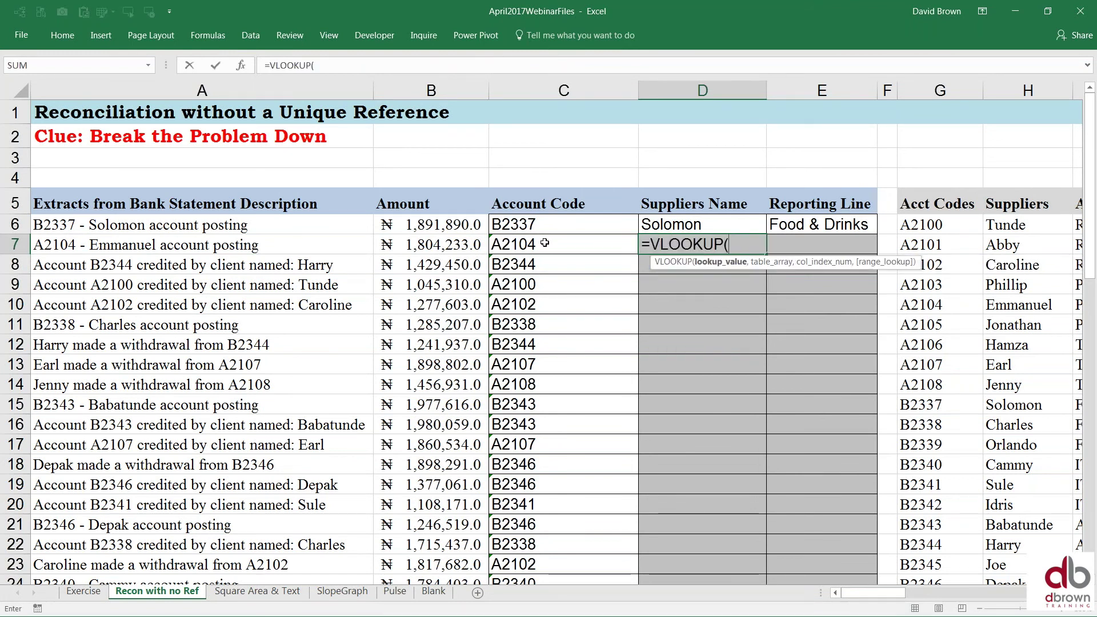
pyautogui.hotkey('ctrl', 'a')
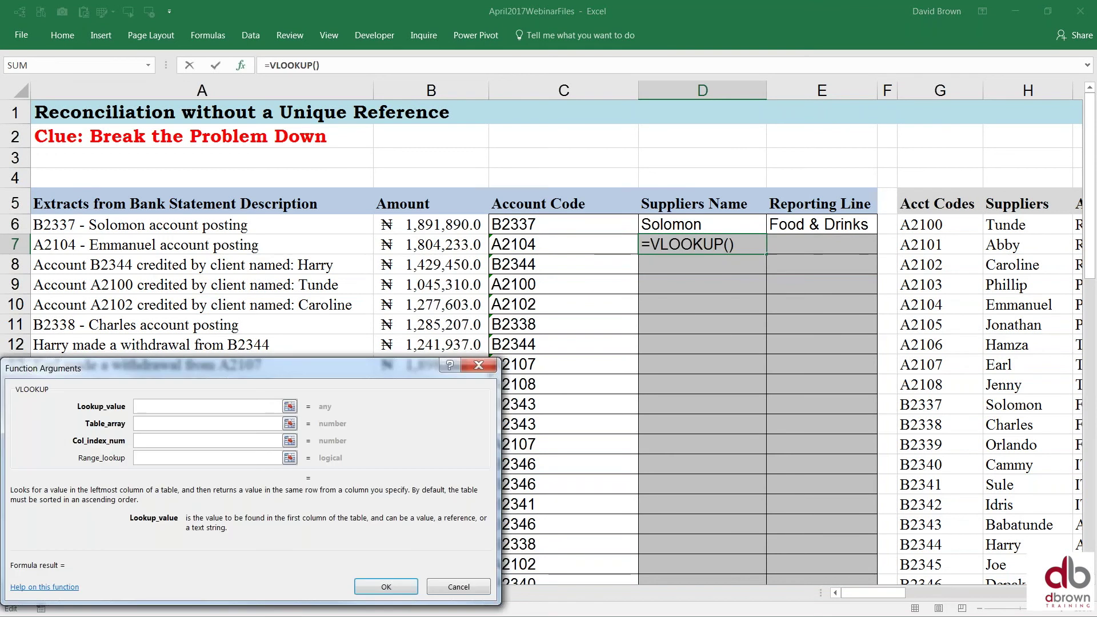
pyautogui.click(566, 244)
pyautogui.moveTo(384, 370); pyautogui.dragTo(563, 305)
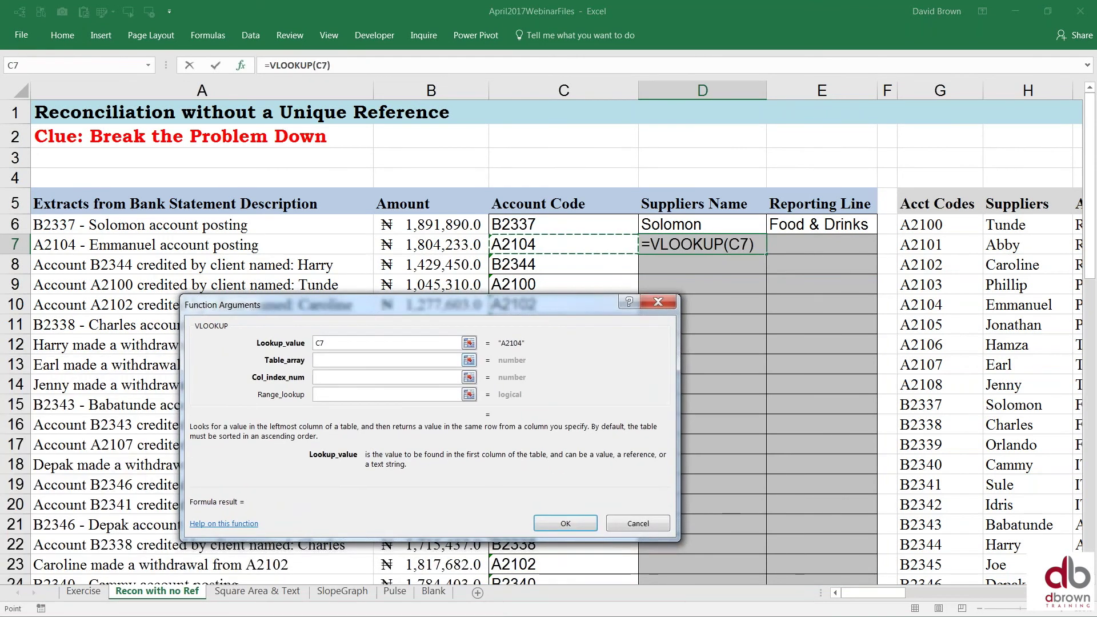
# Complete it as =VLOOKUP($C7,$G$6:$I$30,2,0), returning Emmanuel for A2104
pyautogui.press('Tab')
pyautogui.click(919, 218)
pyautogui.moveTo(919, 219)
pyautogui.mouseDown()
pyautogui.moveTo(1028, 224)
pyautogui.moveTo(920, 219)
pyautogui.mouseUp()
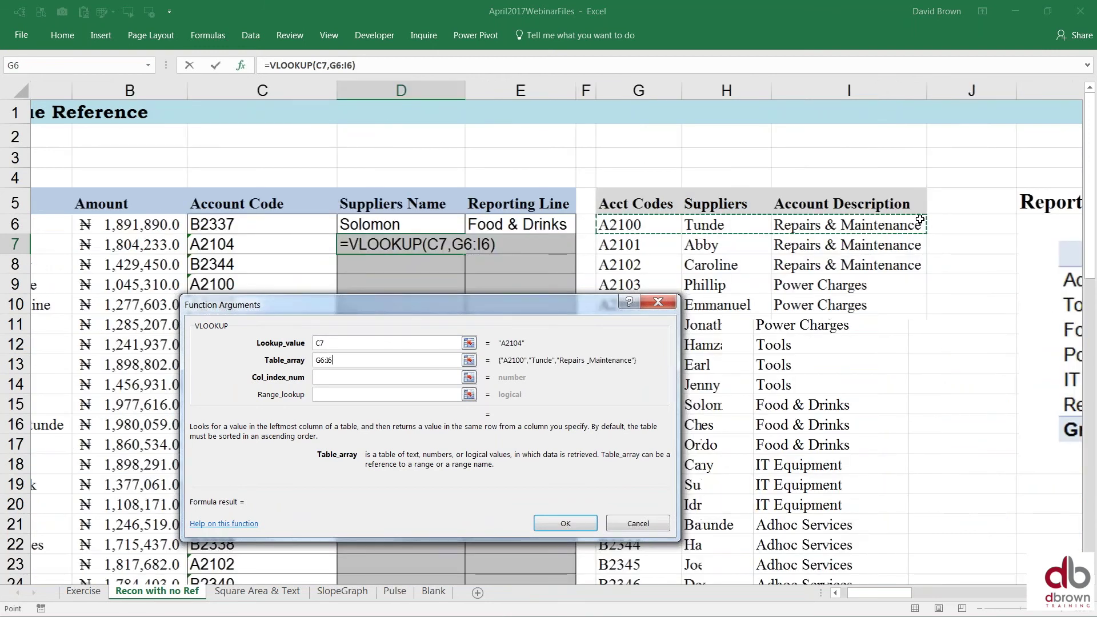
pyautogui.hotkey('ctrl', 'shift', 'Down')
pyautogui.press('F4')
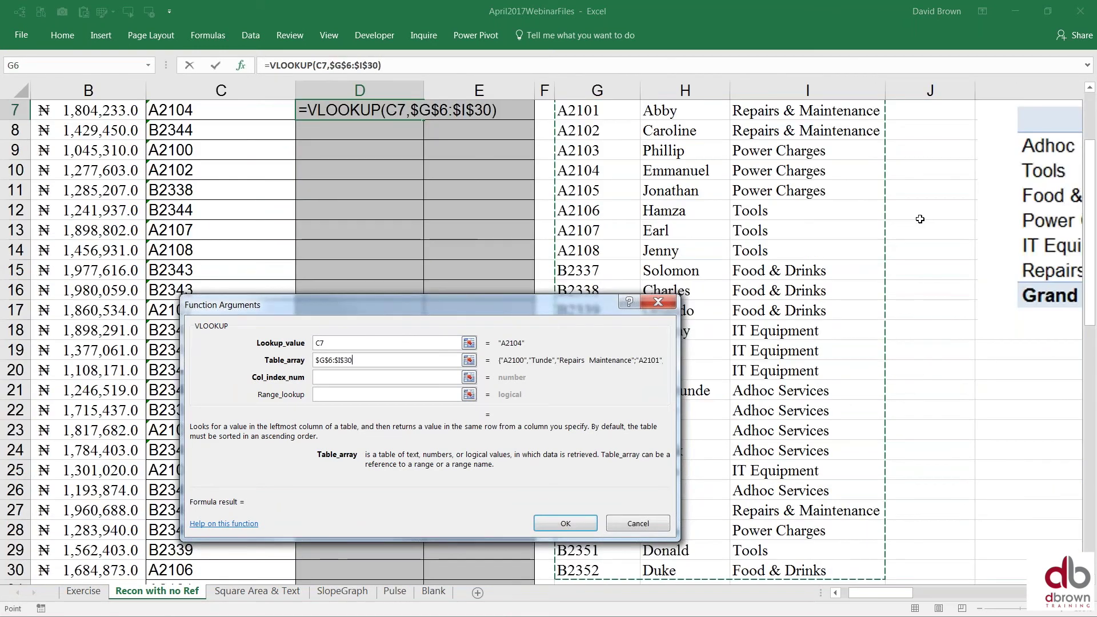
pyautogui.click(387, 377)
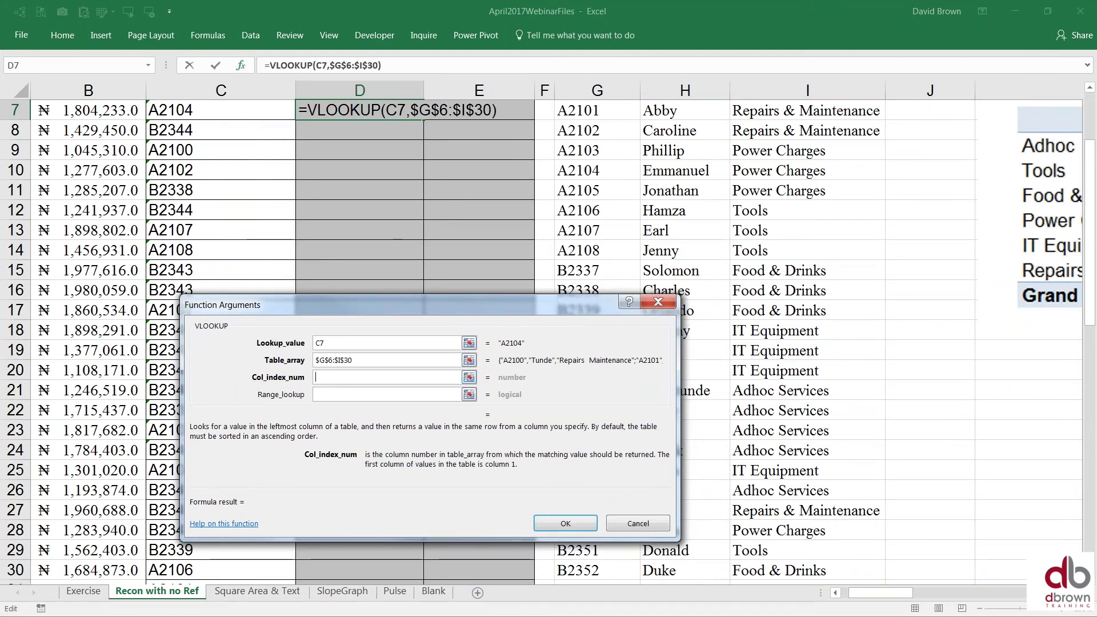
pyautogui.write('2')
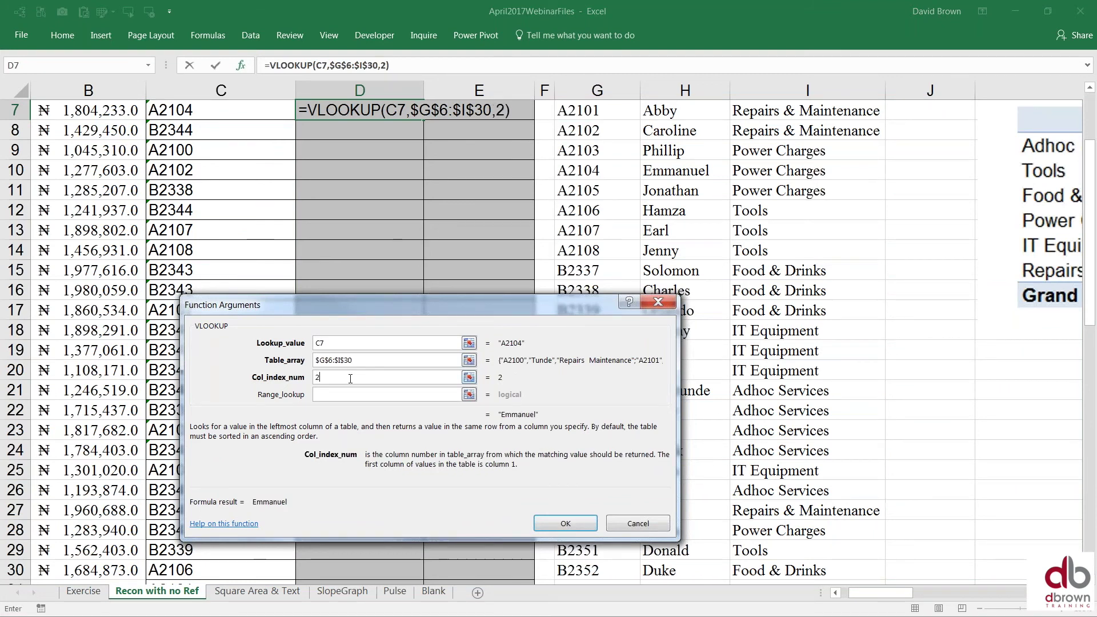
pyautogui.click(327, 394)
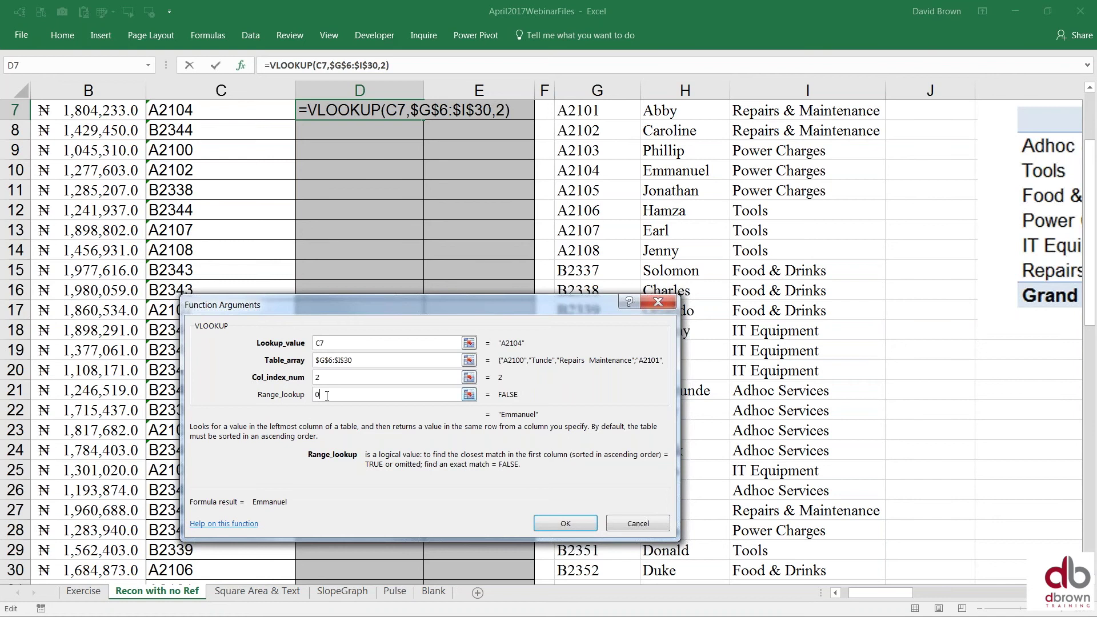
pyautogui.write('0')
pyautogui.press('Tab')
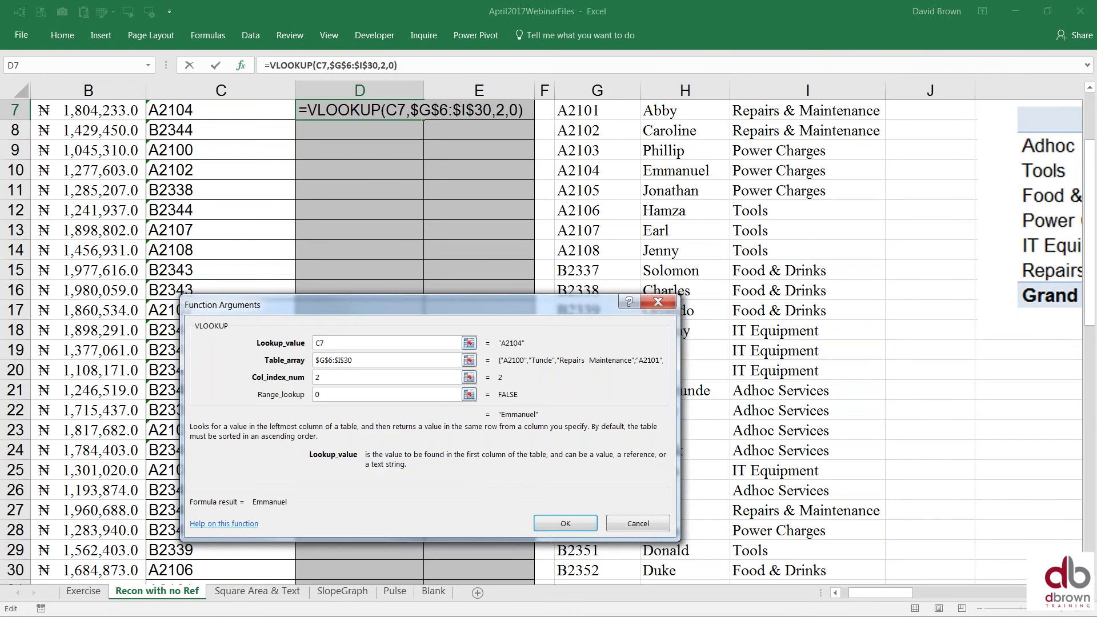
pyautogui.press('F4')
pyautogui.press('F4')
pyautogui.press('F4')
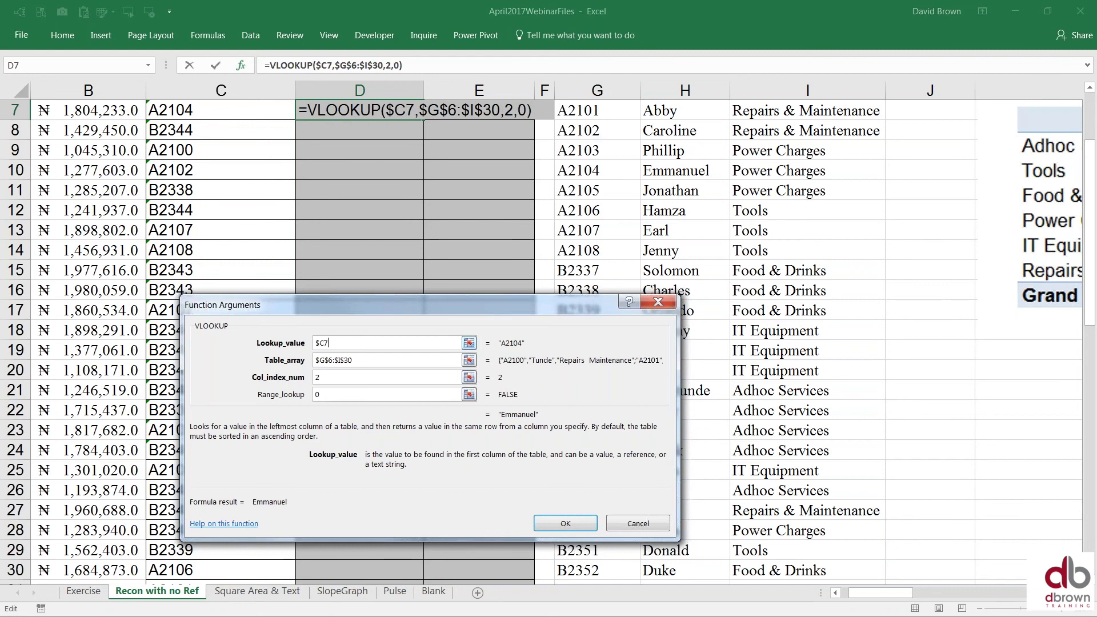
pyautogui.press('Return')
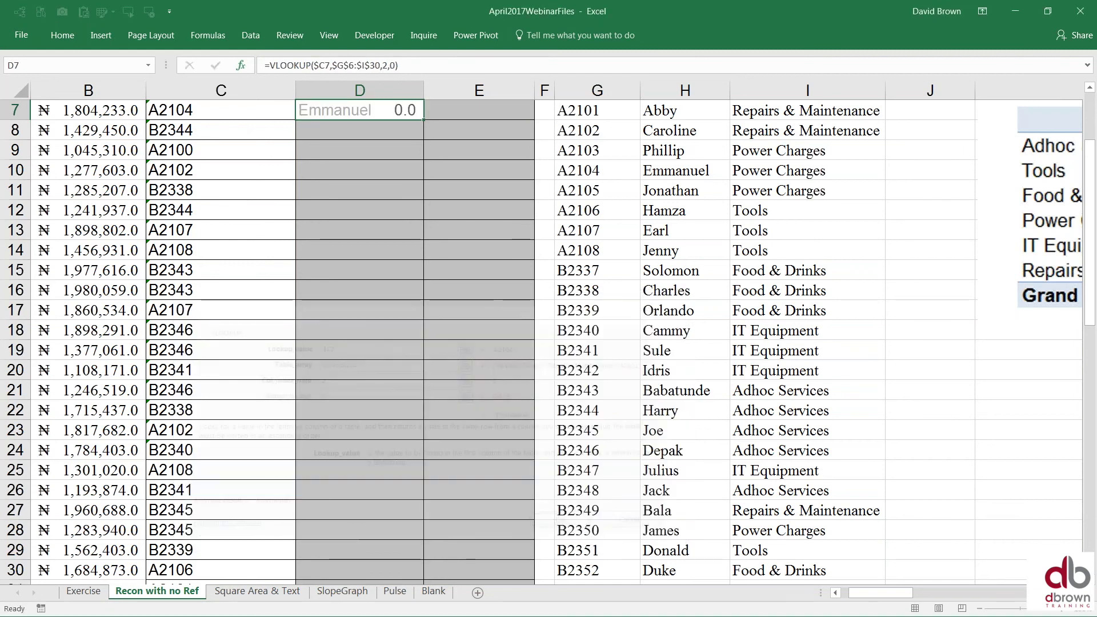
pyautogui.press('Up')
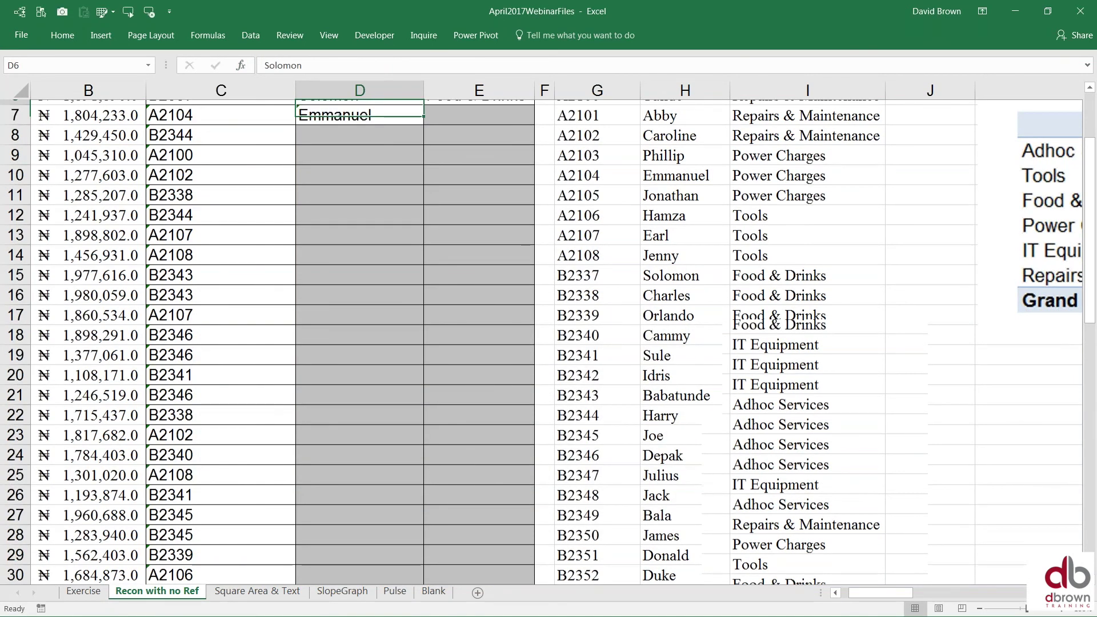
# Fill the supplier name formula down column D and copy it into column E
pyautogui.press('Down')
pyautogui.hotkey('ctrl', 'd')
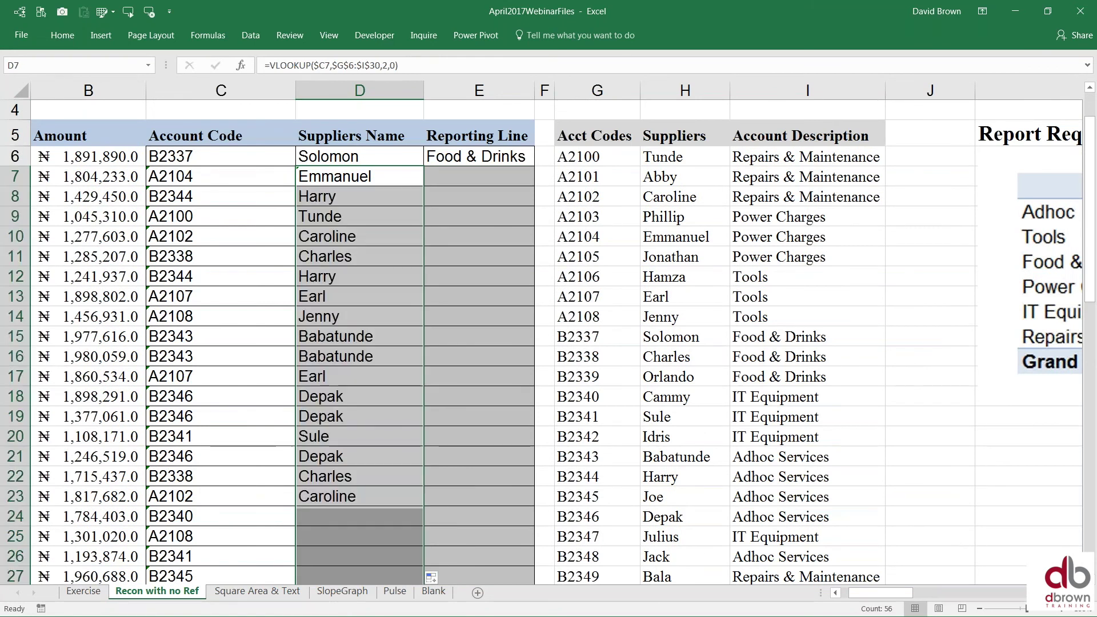
pyautogui.hotkey('ctrl', 'c')
pyautogui.press('Right')
pyautogui.hotkey('ctrl', 'v')
pyautogui.press('Escape')
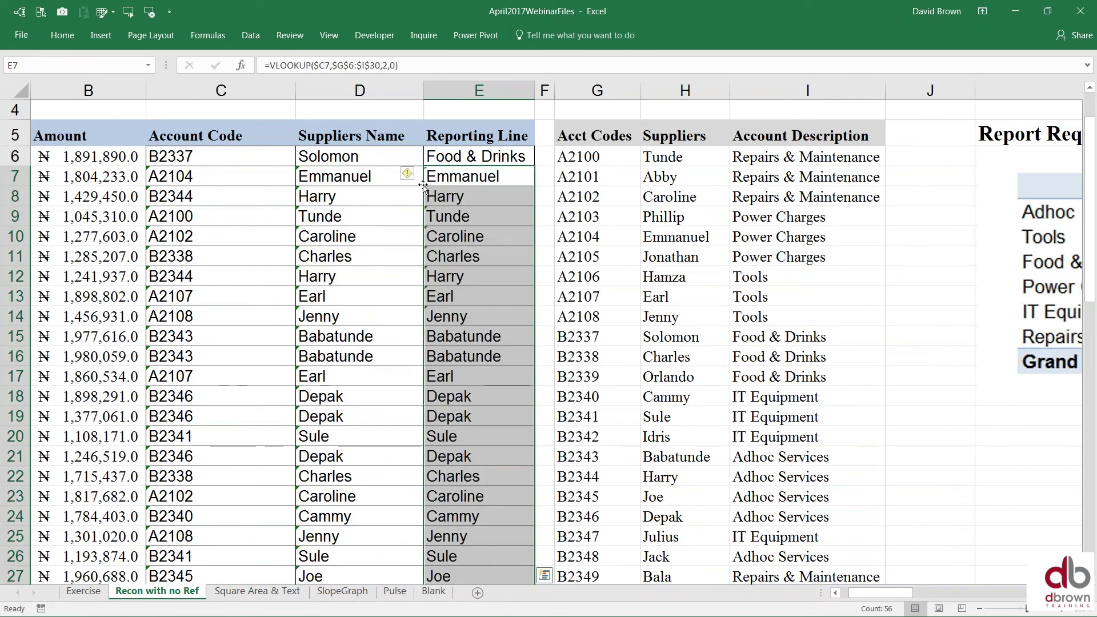
# Change E7's column index to 3, fill it down, and widen the Reporting Line column
pyautogui.press('F2')
pyautogui.press('F2')
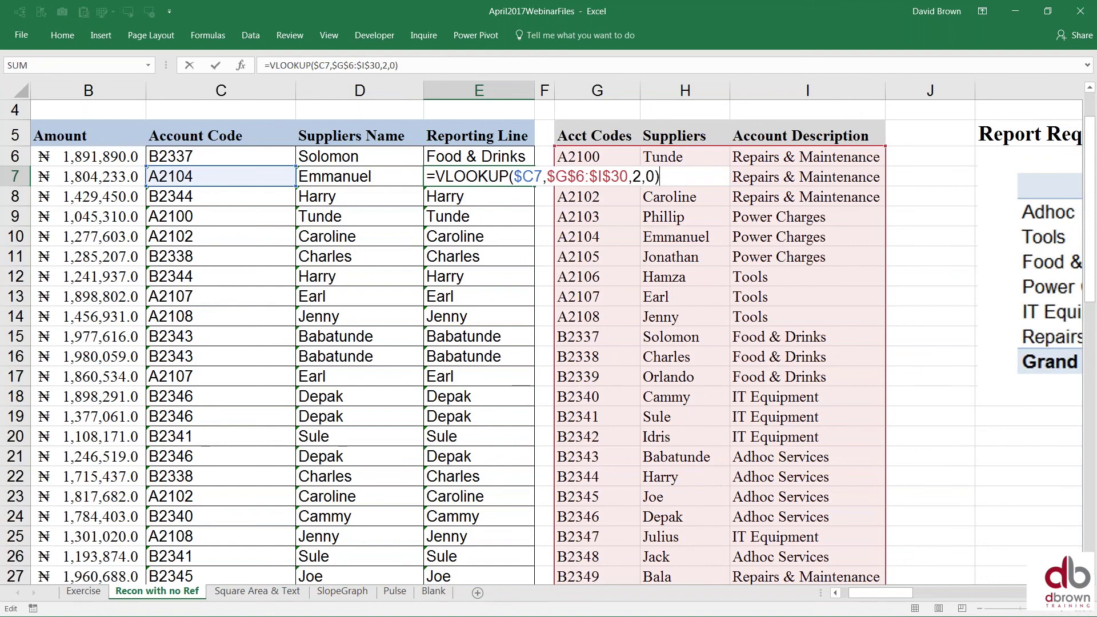
pyautogui.press('Left')
pyautogui.press('Left')
pyautogui.press('Left')
pyautogui.press('BackSpace')
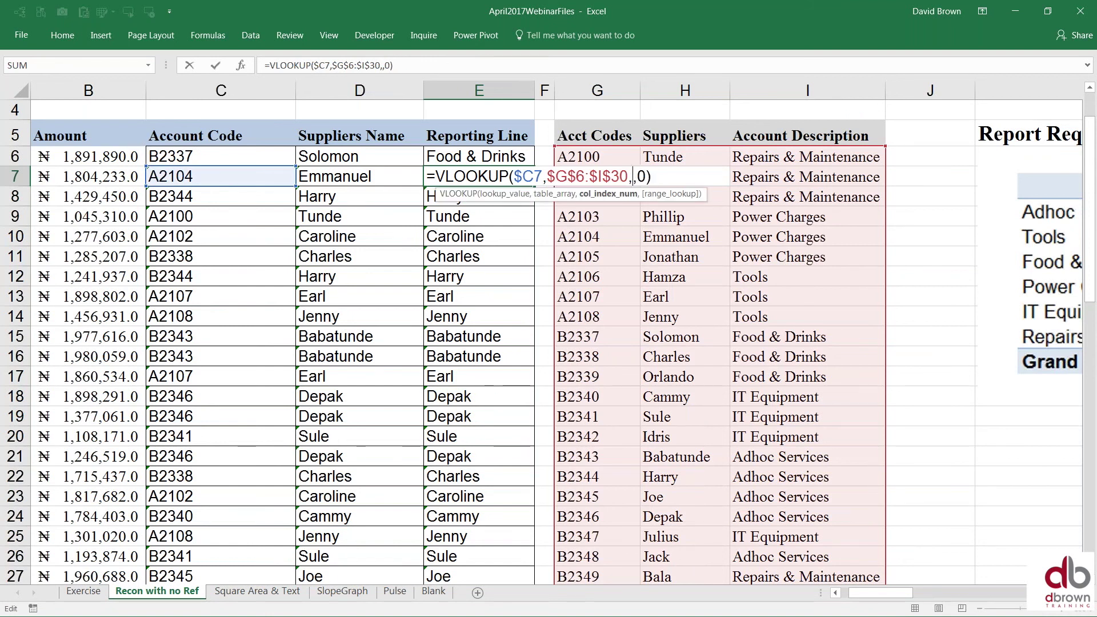
pyautogui.write('3')
pyautogui.press('Return')
pyautogui.press('Up')
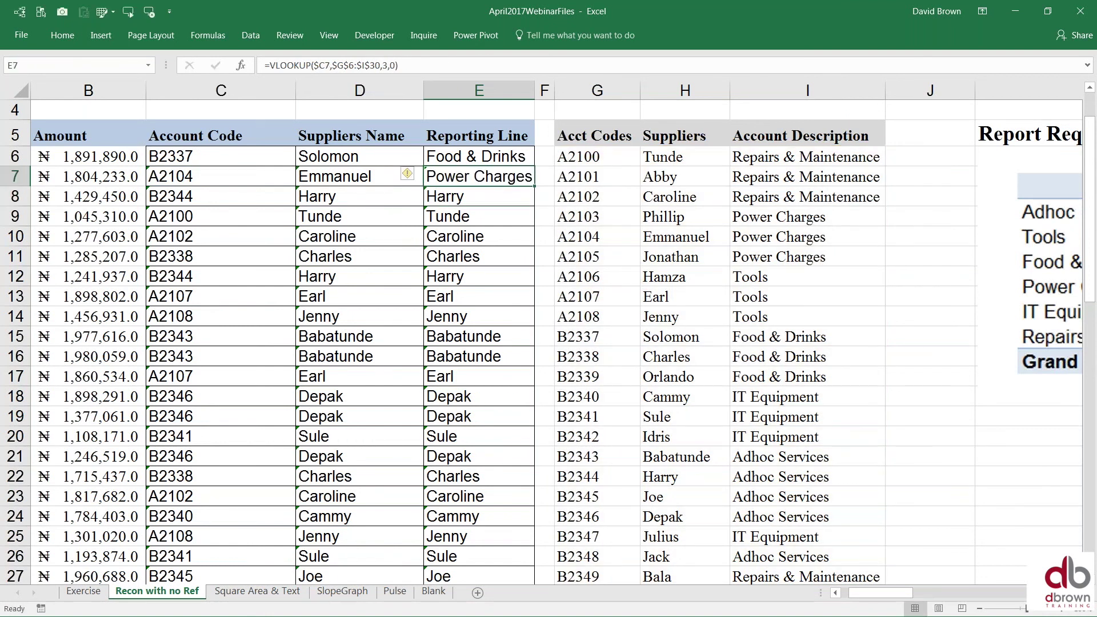
pyautogui.doubleClick(538, 187)
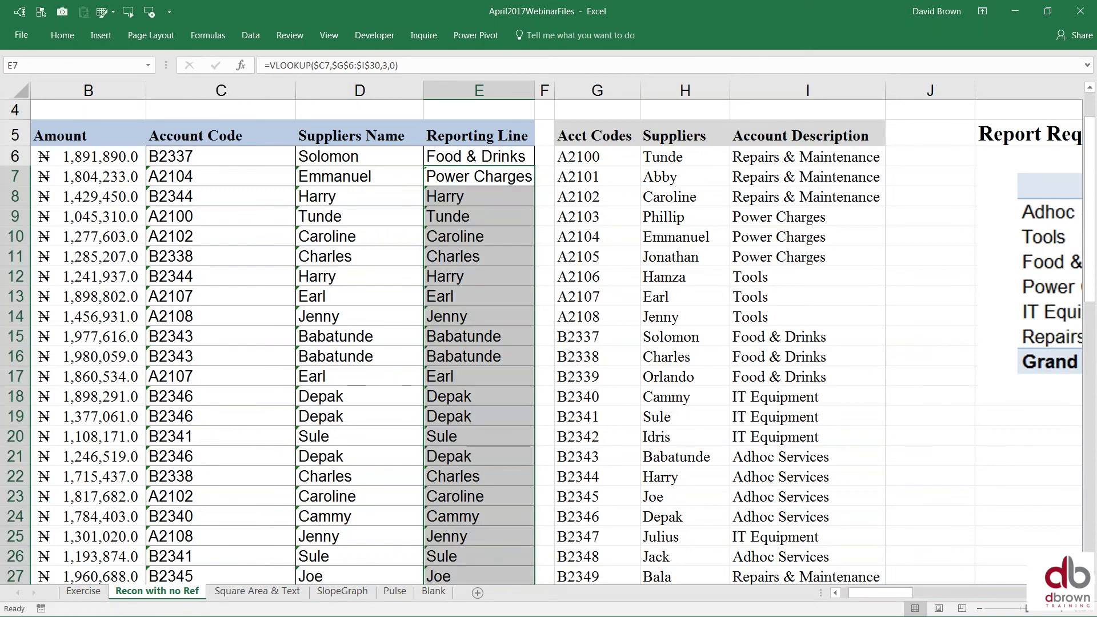
pyautogui.click(498, 185)
pyautogui.moveTo(538, 92); pyautogui.dragTo(562, 91)
# Copy the C7:E7 lookup formulas over row 6, then undo that paste
pyautogui.click(233, 178)
pyautogui.hotkey('shift', 'Right')
pyautogui.hotkey('shift', 'Right')
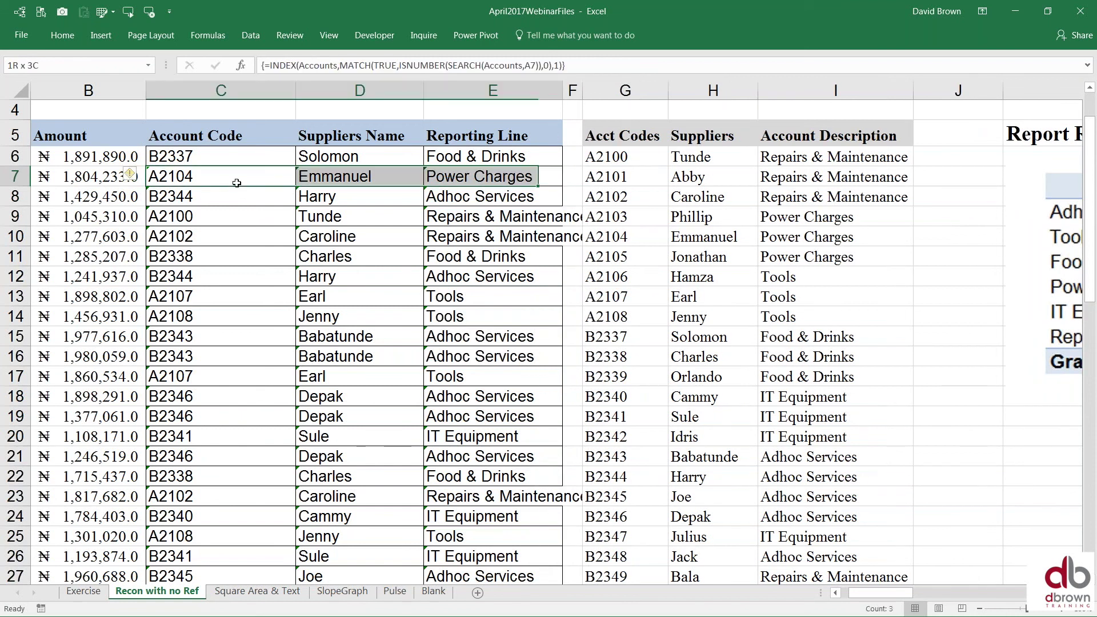
pyautogui.hotkey('ctrl', 'c')
pyautogui.press('Escape')
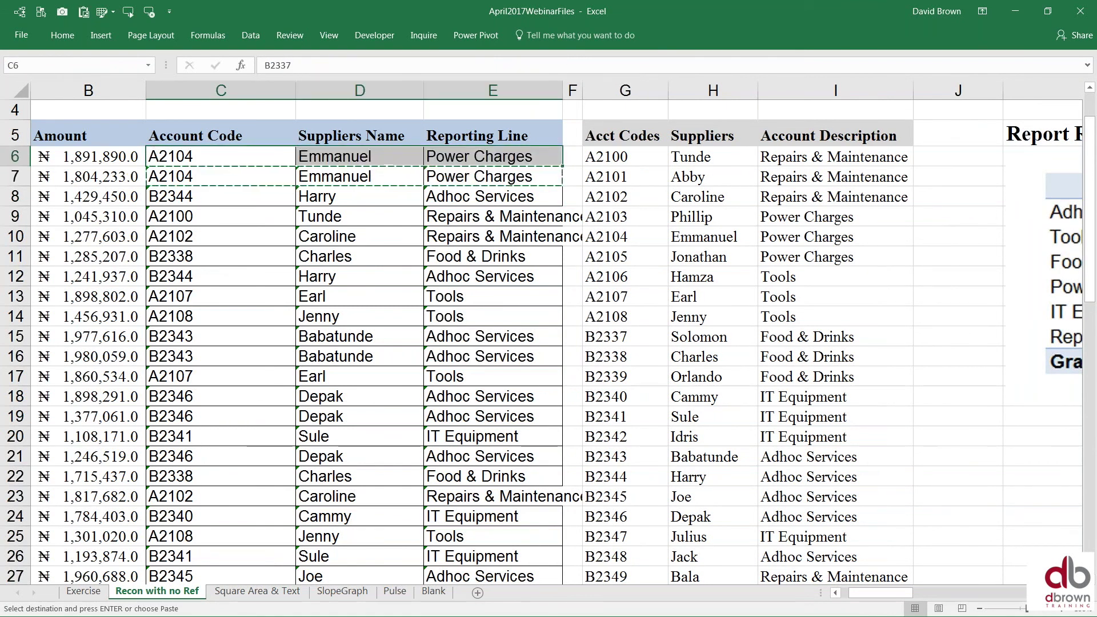
pyautogui.press('Left')
pyautogui.press('Left')
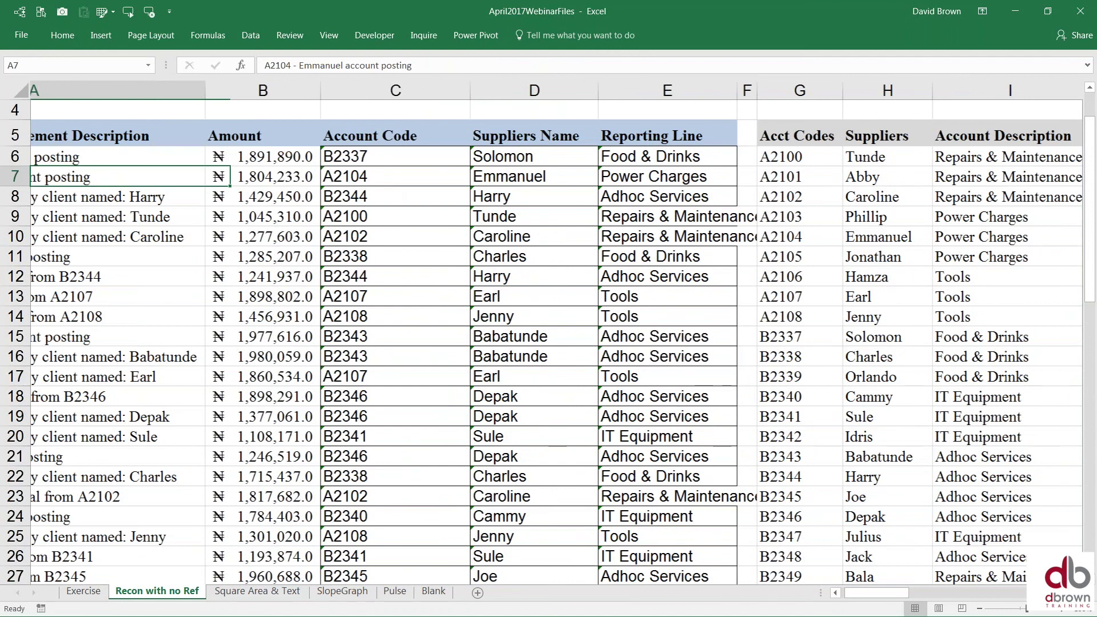
# Review C7's account code formula beside the amount in B7
pyautogui.press('Right')
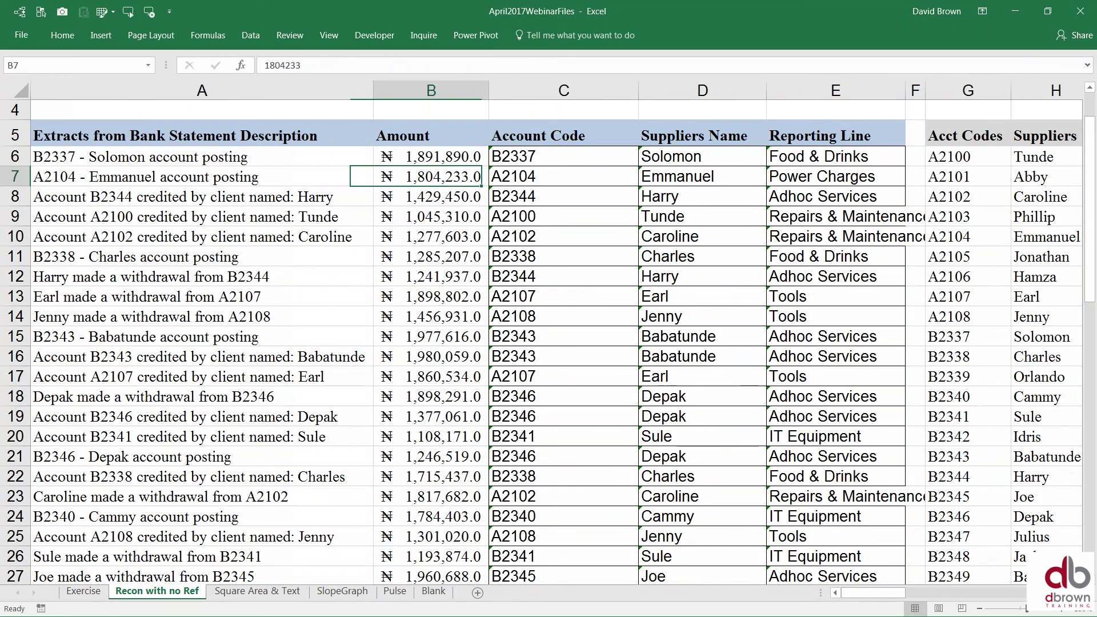
pyautogui.press('Right')
pyautogui.press('Left')
pyautogui.press('Right')
pyautogui.press('Left')
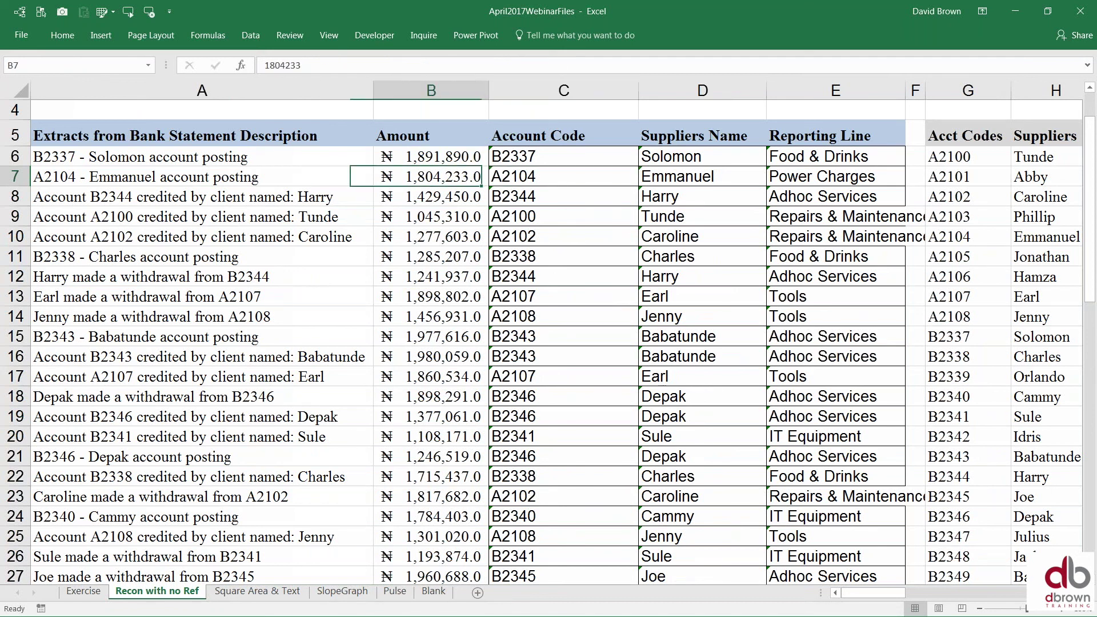